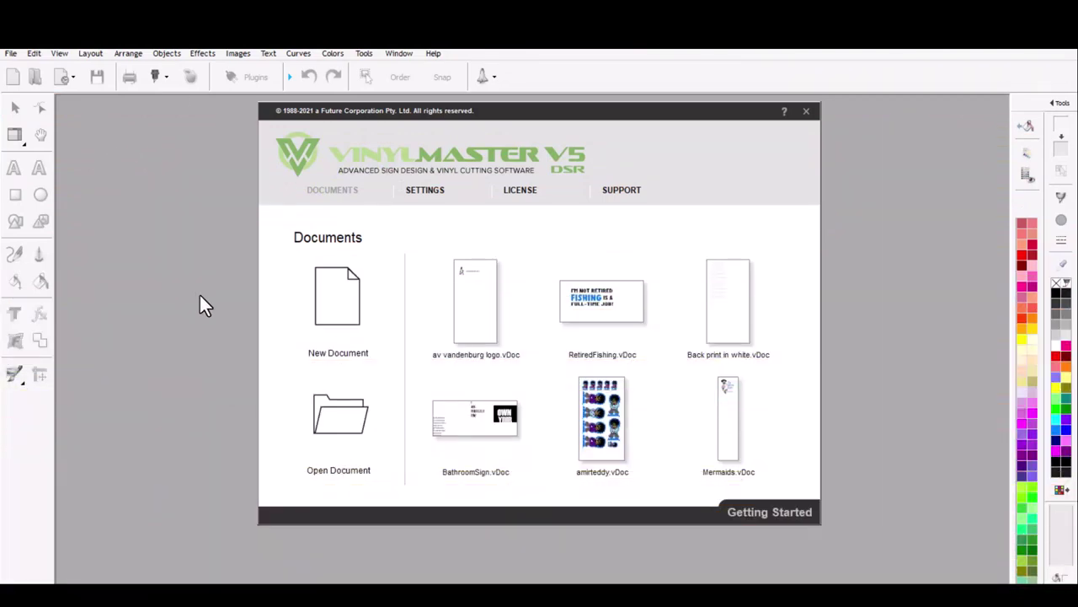
Step: Create a new document, paste the copied apple image and position it near the page's upper-left corner
{"action": "left_click", "coordinate": [338, 320]}
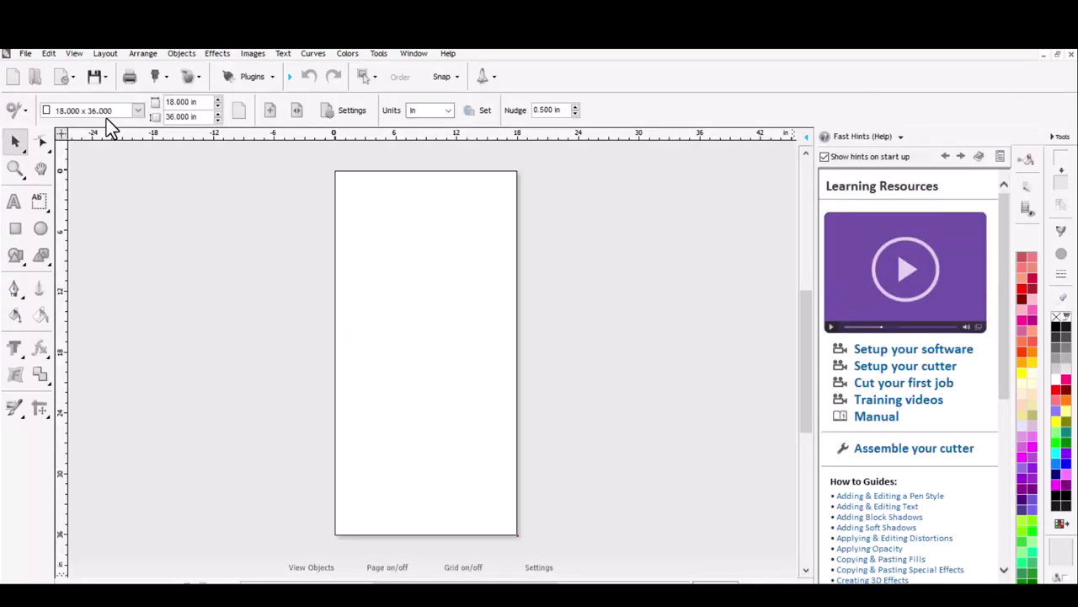
{"action": "right_click", "coordinate": [350, 212]}
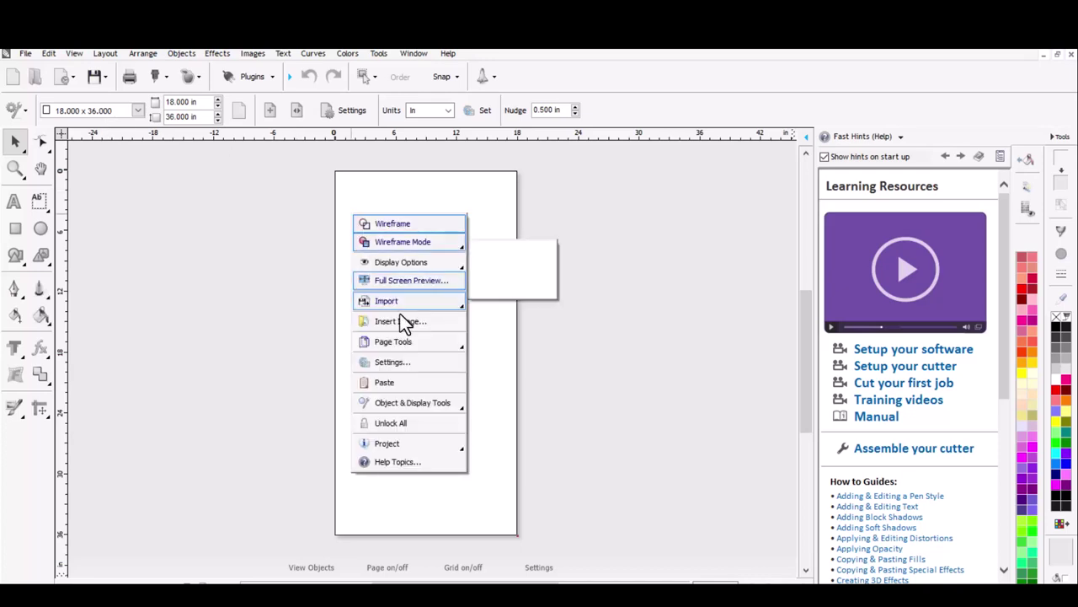
{"action": "left_click", "coordinate": [403, 381]}
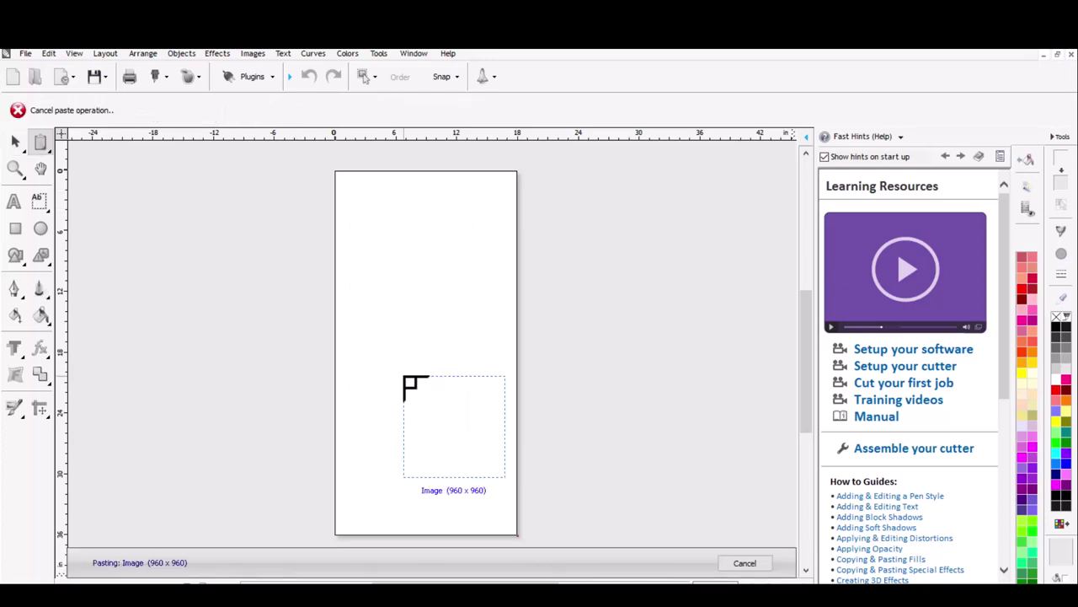
{"action": "left_click", "coordinate": [358, 203]}
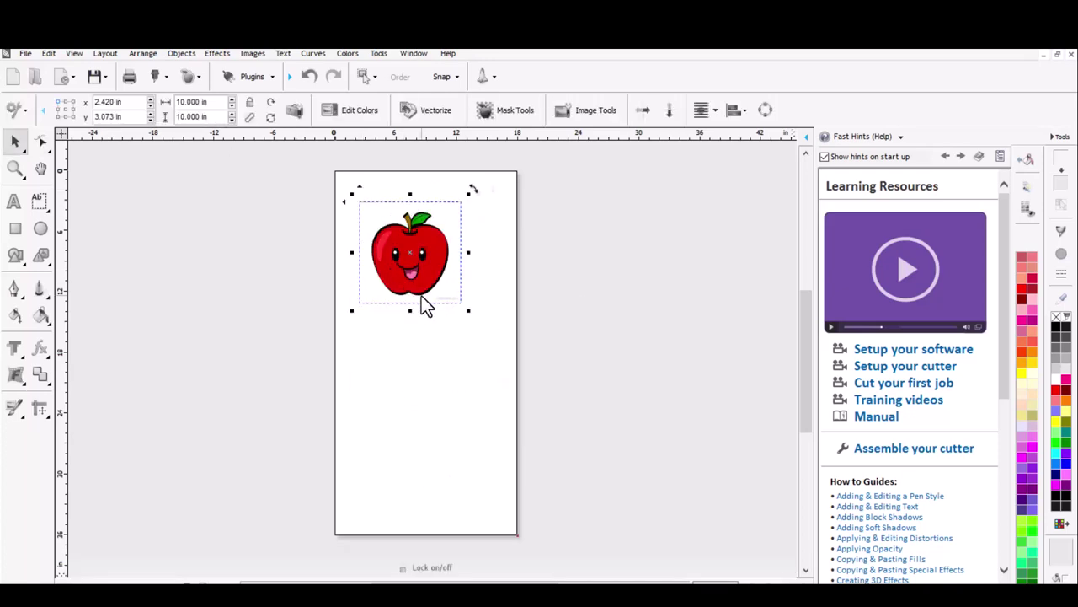
{"action": "left_click_drag", "start_coordinate": [406, 261], "coordinate": [396, 251]}
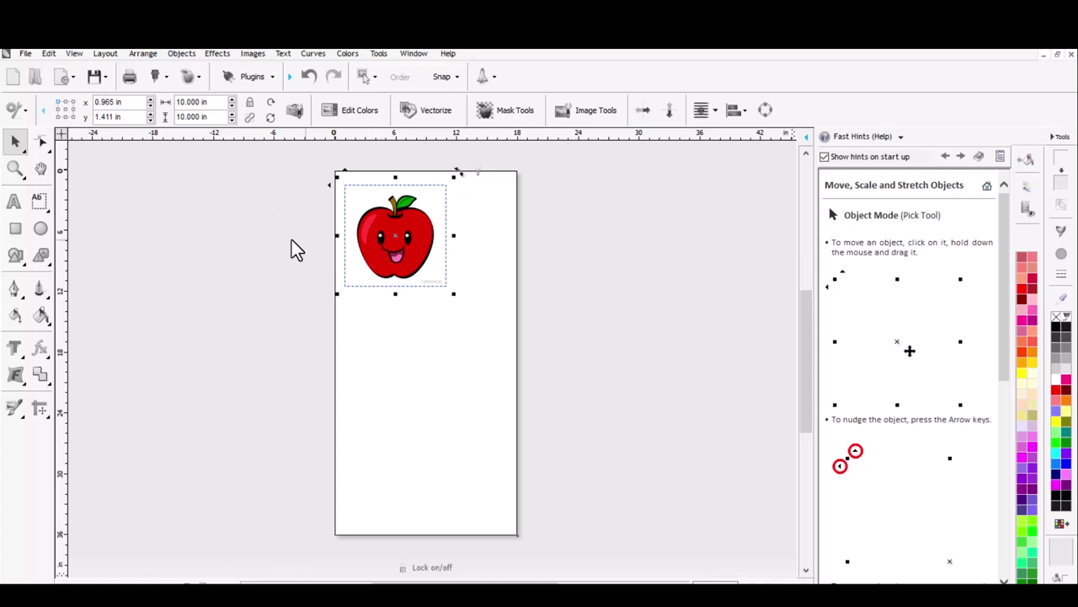
{"action": "left_click", "coordinate": [256, 260]}
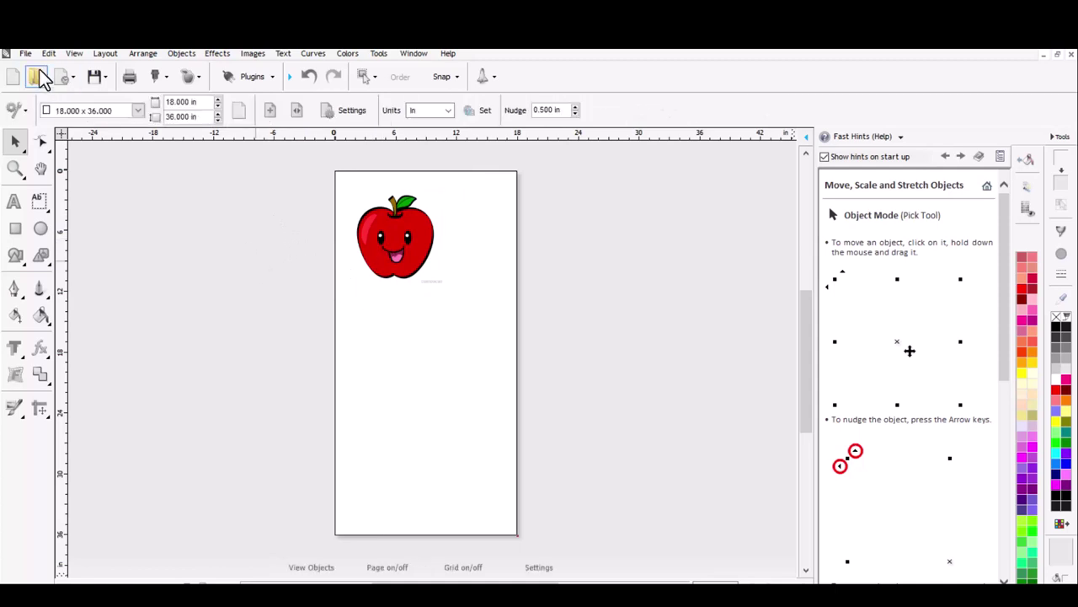
{"action": "left_click", "coordinate": [378, 229]}
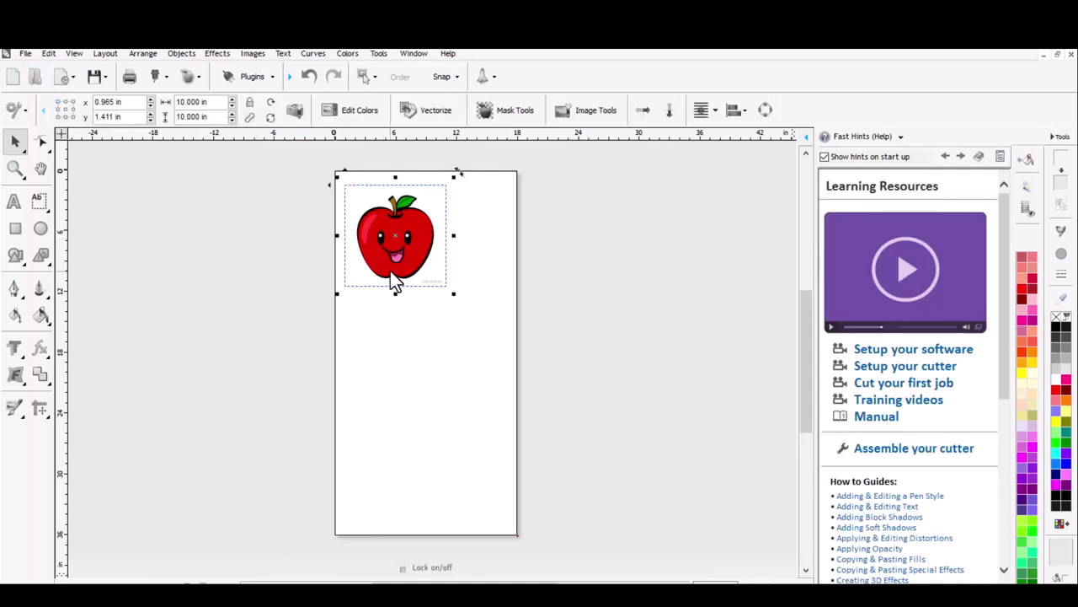
{"action": "left_click", "coordinate": [26, 53]}
{"action": "mouse_move", "coordinate": [114, 217]}
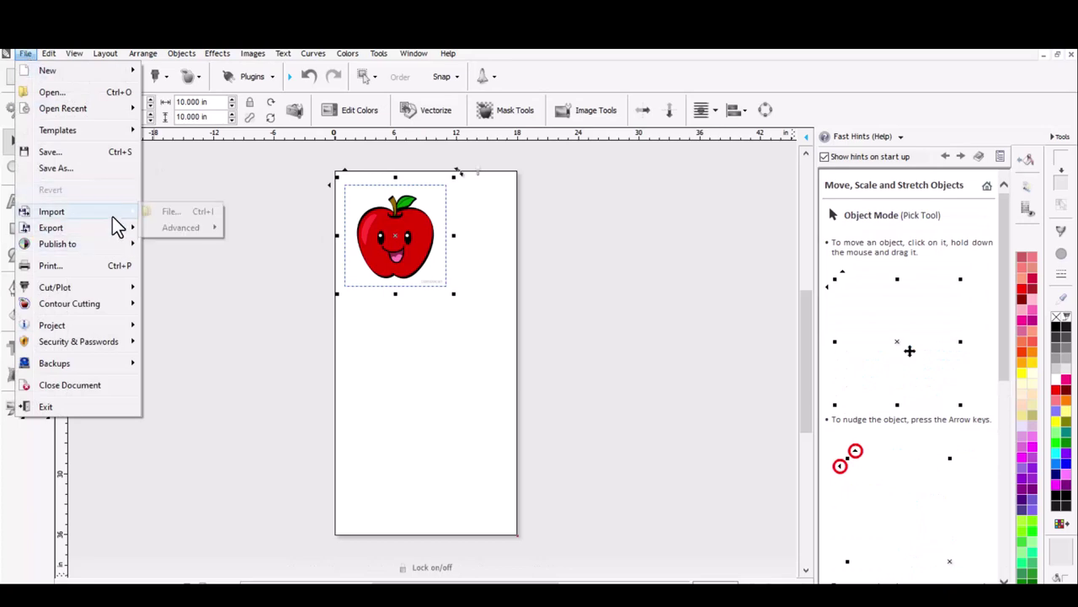
{"action": "key", "text": "Escape"}
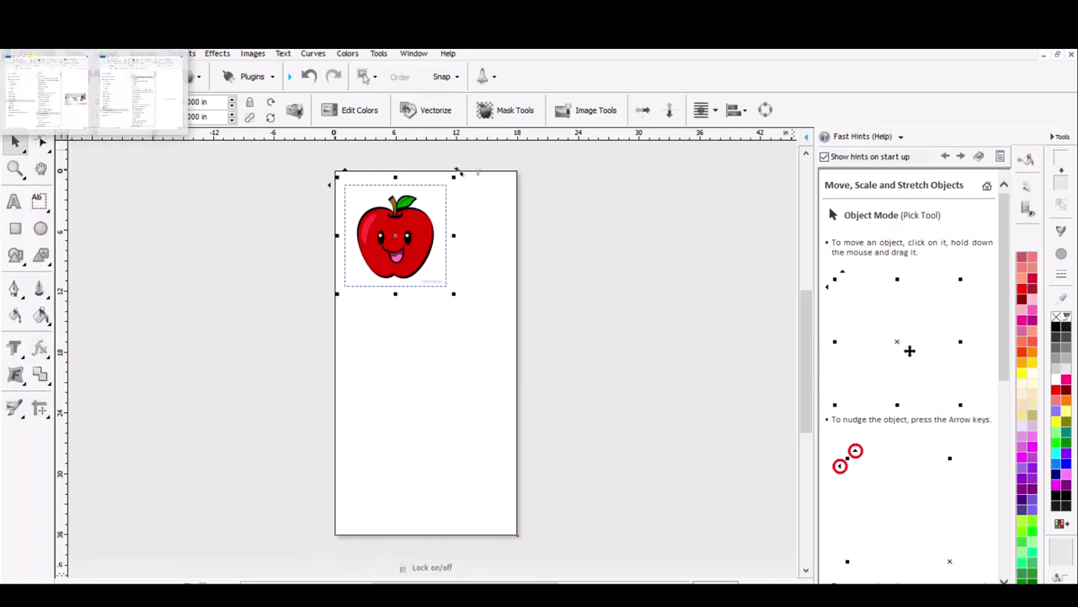
Step: Bring the image MADE.jpg from the Downloads folder into the document and place it below the apple
{"action": "left_click", "coordinate": [120, 66]}
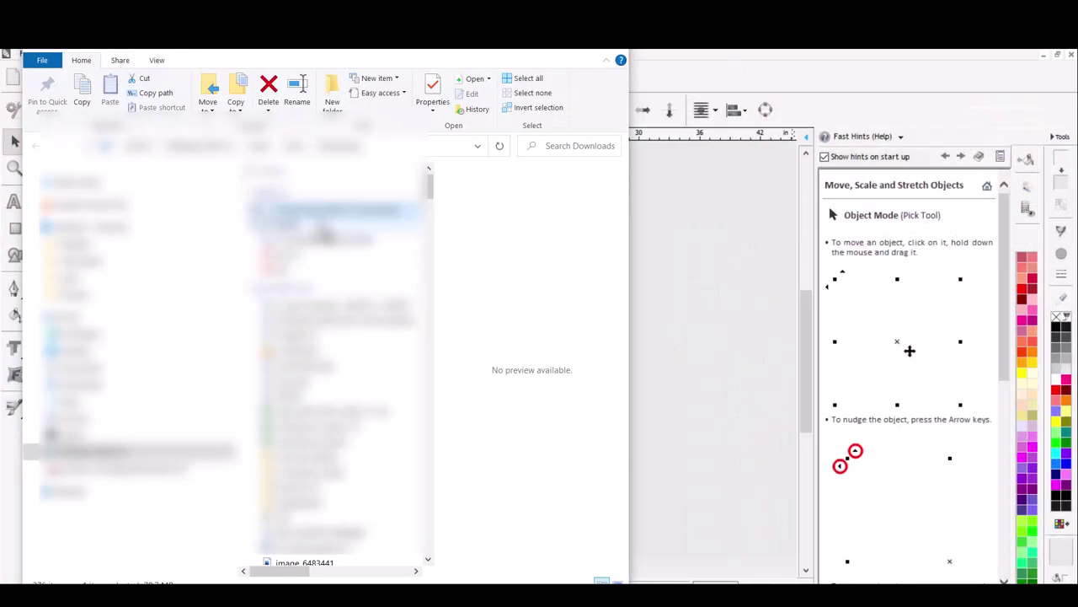
{"action": "left_click", "coordinate": [322, 226]}
{"action": "left_click_drag", "start_coordinate": [427, 245], "coordinate": [674, 261]}
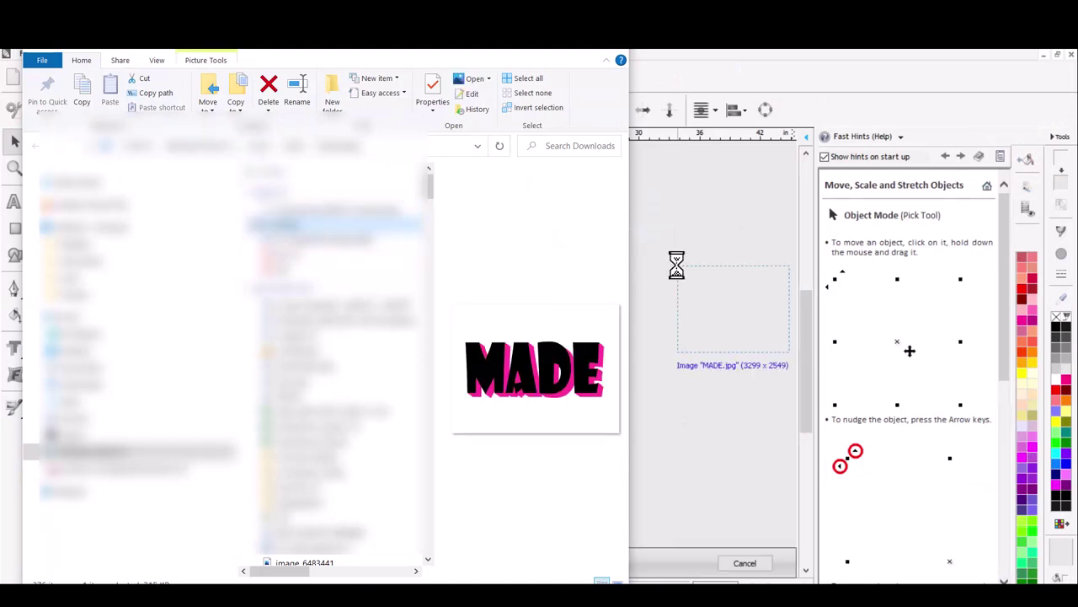
{"action": "left_click_drag", "start_coordinate": [728, 296], "coordinate": [410, 332]}
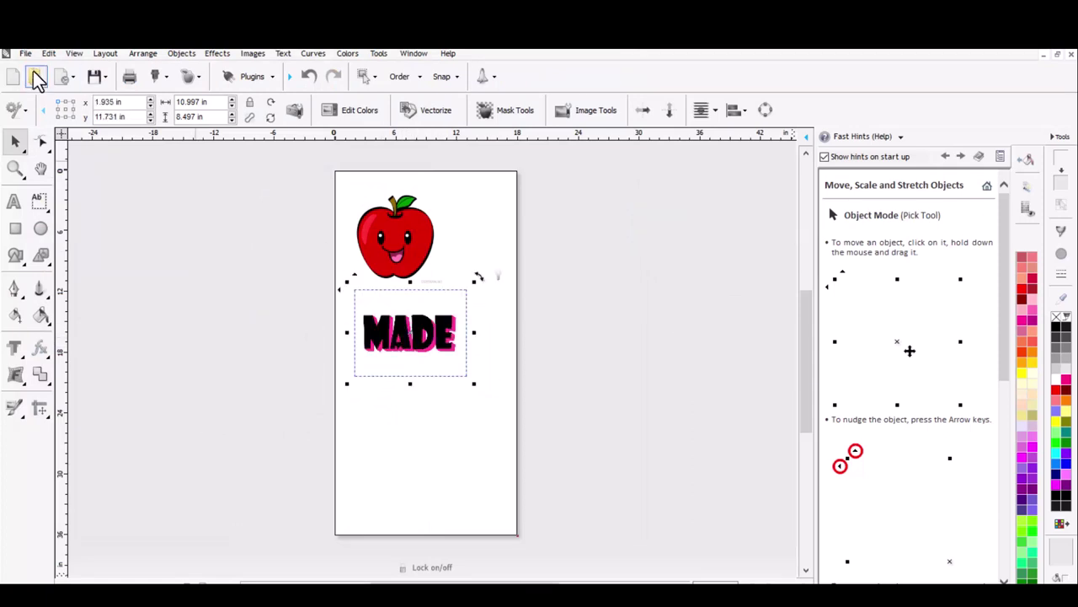
Step: Bring FC LOADING PLEASE WAIT.jpg from the Downloads folder into the document and place it below the MADE image
{"action": "mouse_move", "coordinate": [93, 38]}
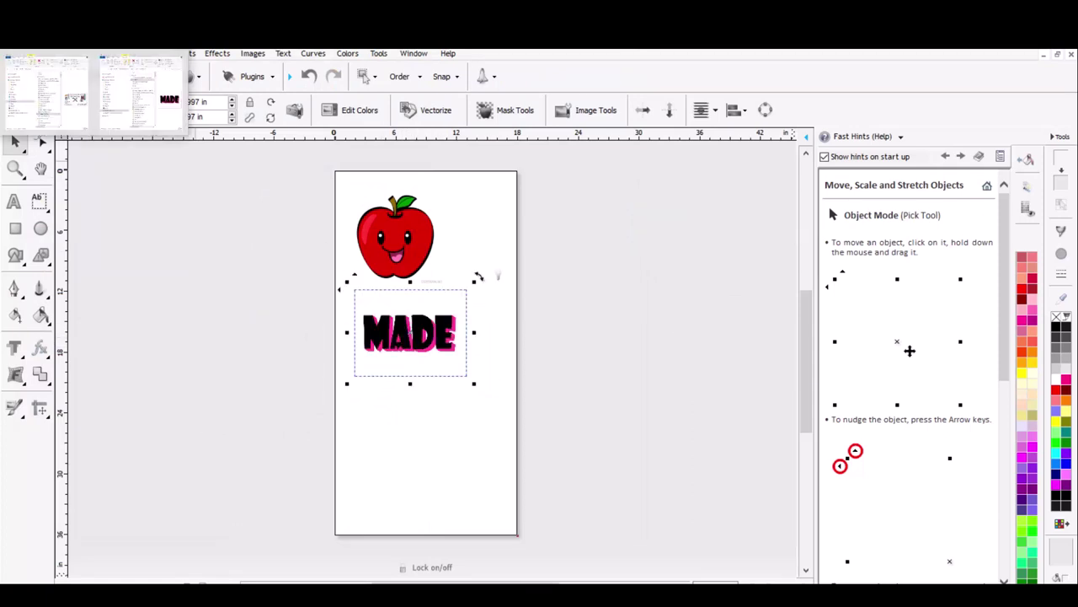
{"action": "left_click", "coordinate": [119, 71]}
{"action": "left_click", "coordinate": [339, 241]}
{"action": "left_click_drag", "start_coordinate": [335, 256], "coordinate": [673, 304]}
{"action": "left_click", "coordinate": [678, 310]}
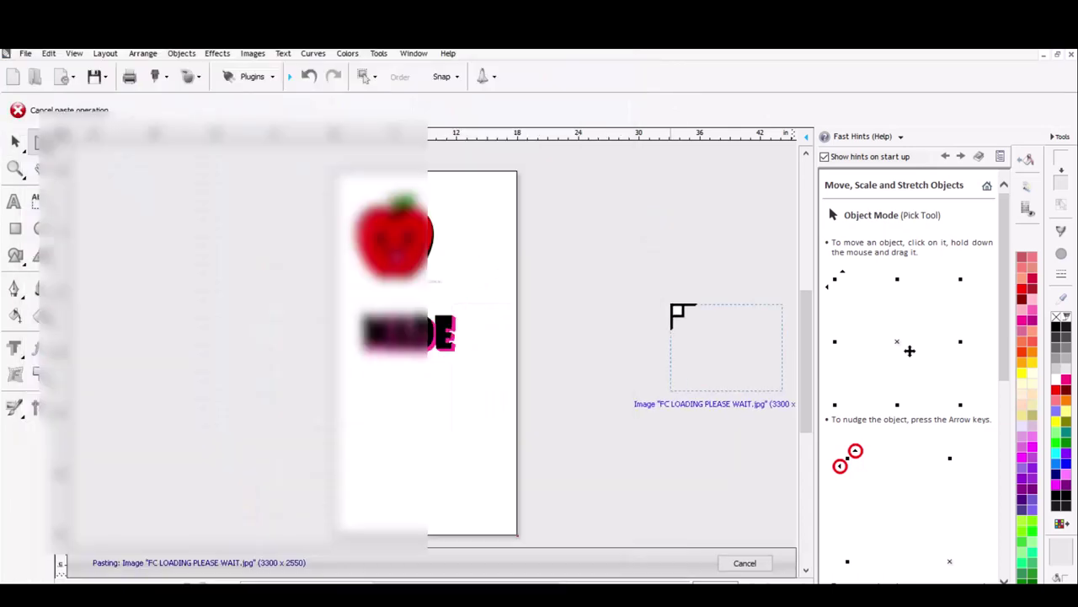
{"action": "left_click_drag", "start_coordinate": [683, 342], "coordinate": [420, 409]}
{"action": "left_click", "coordinate": [571, 310]}
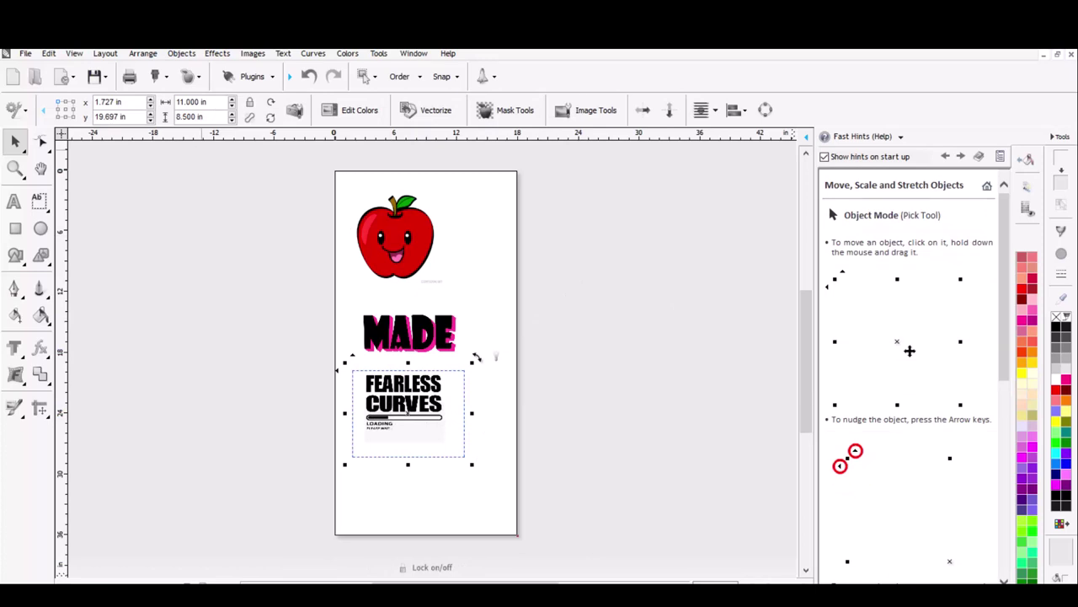
Step: Switch to Chrome and copy the enlarged Fresh Prince of Bel-Air group cartoon with the yellow background from the image results
{"action": "mouse_move", "coordinate": [168, 25]}
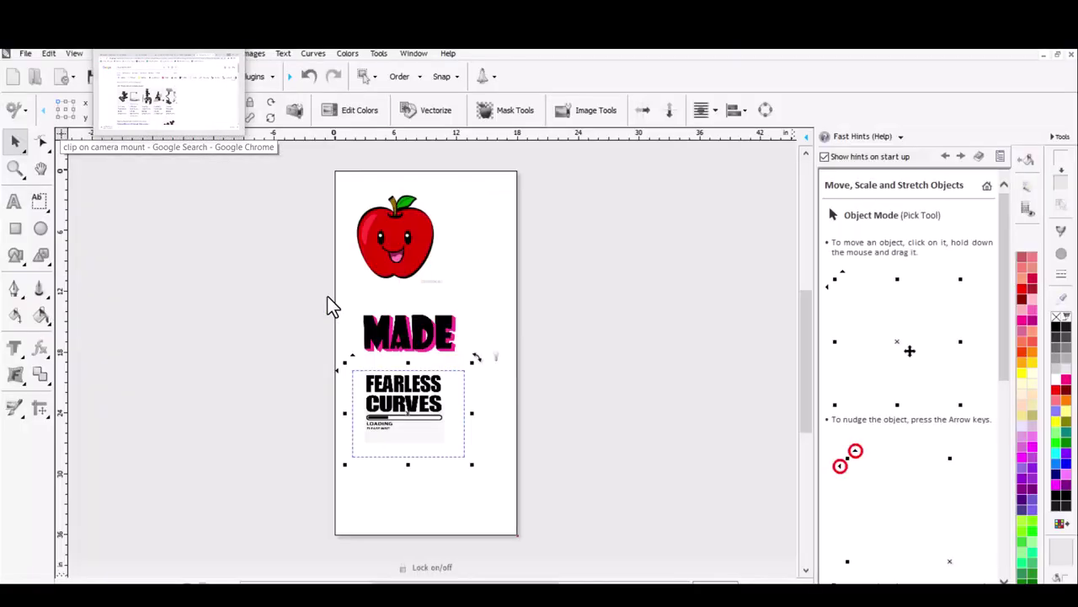
{"action": "key", "text": "alt+Tab"}
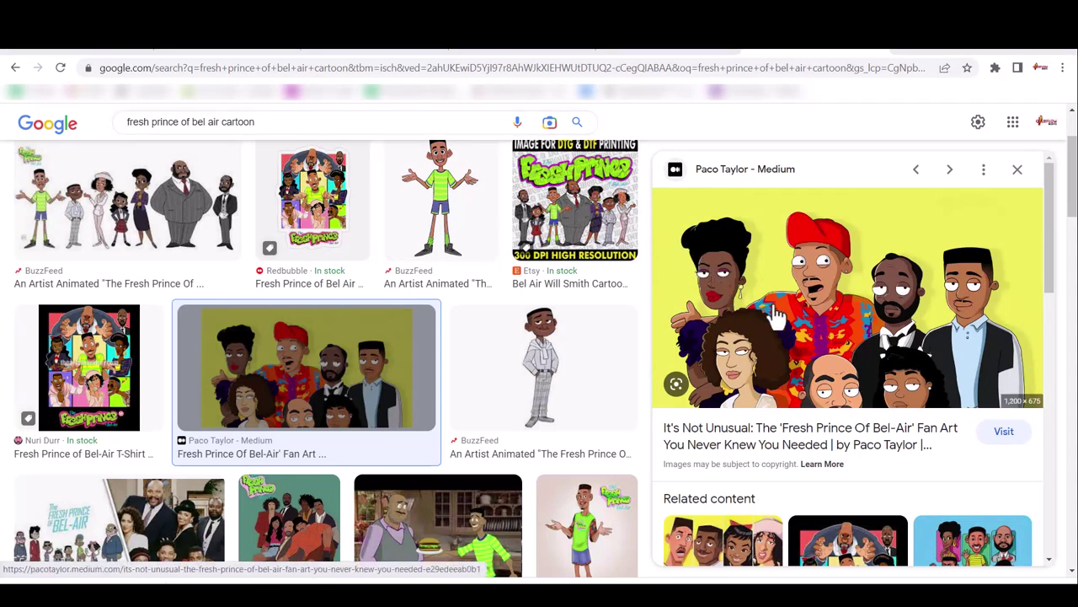
{"action": "right_click", "coordinate": [765, 255]}
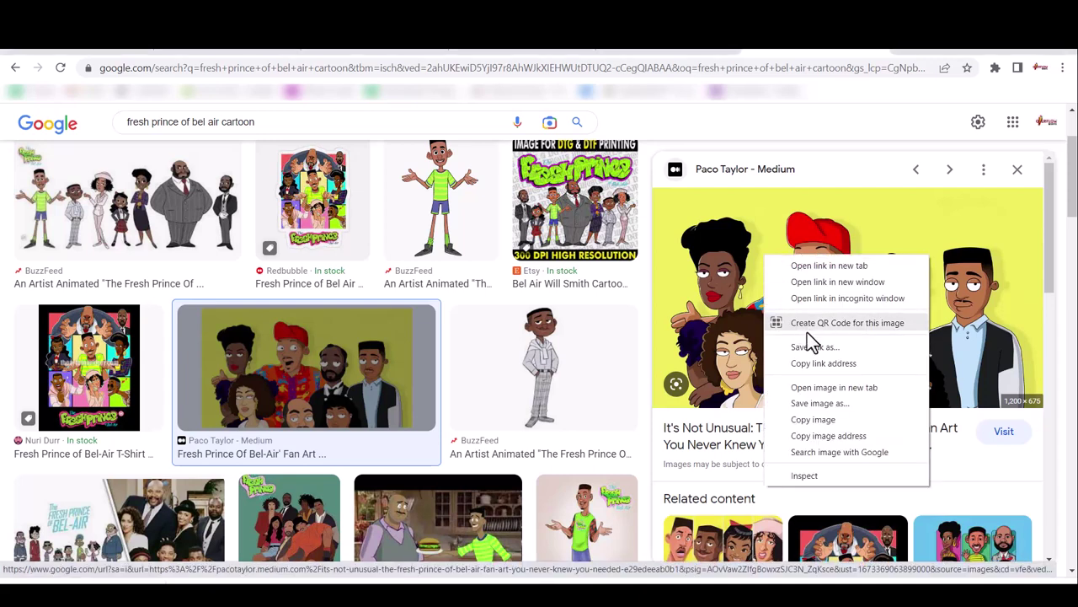
{"action": "left_click", "coordinate": [809, 421]}
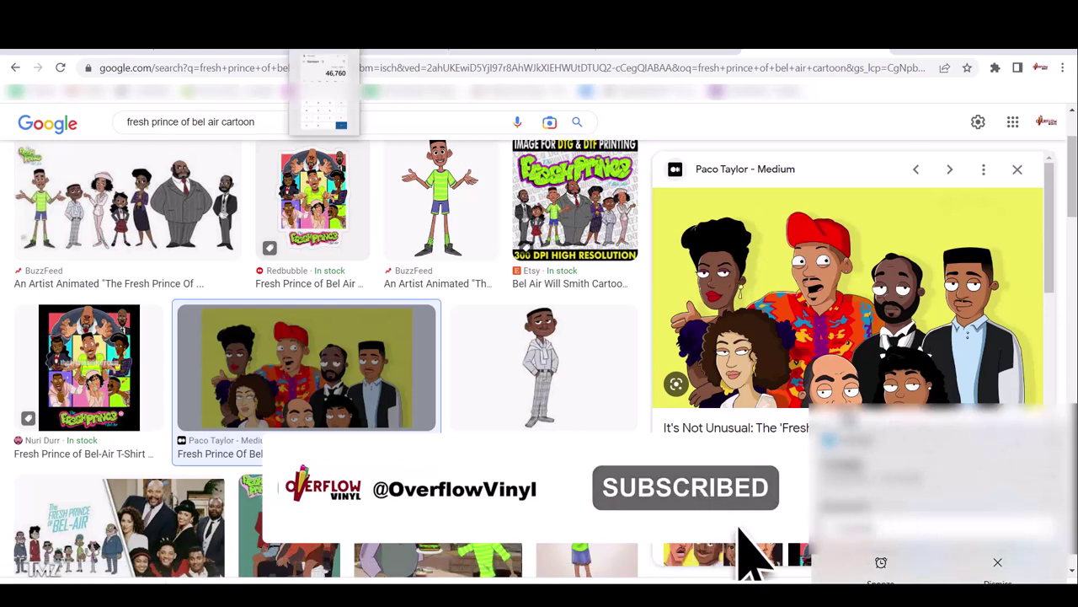
{"action": "left_click", "coordinate": [998, 562]}
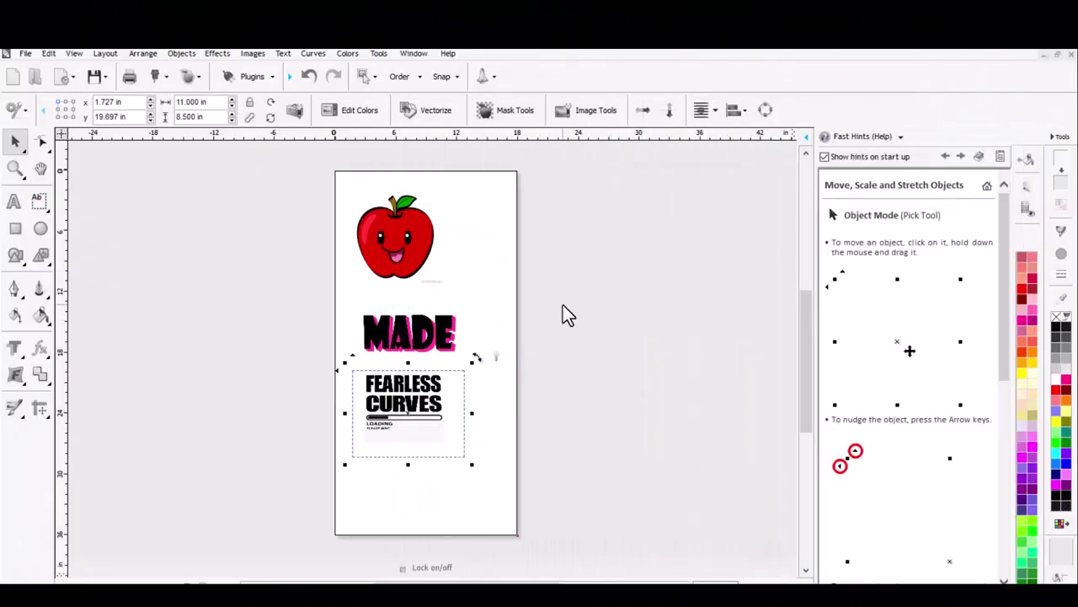
Step: Paste the copied cartoon image into the VinylMaster document and position it beside the page, level with the apple
{"action": "left_click", "coordinate": [563, 303]}
{"action": "right_click", "coordinate": [564, 303]}
{"action": "left_click", "coordinate": [612, 470]}
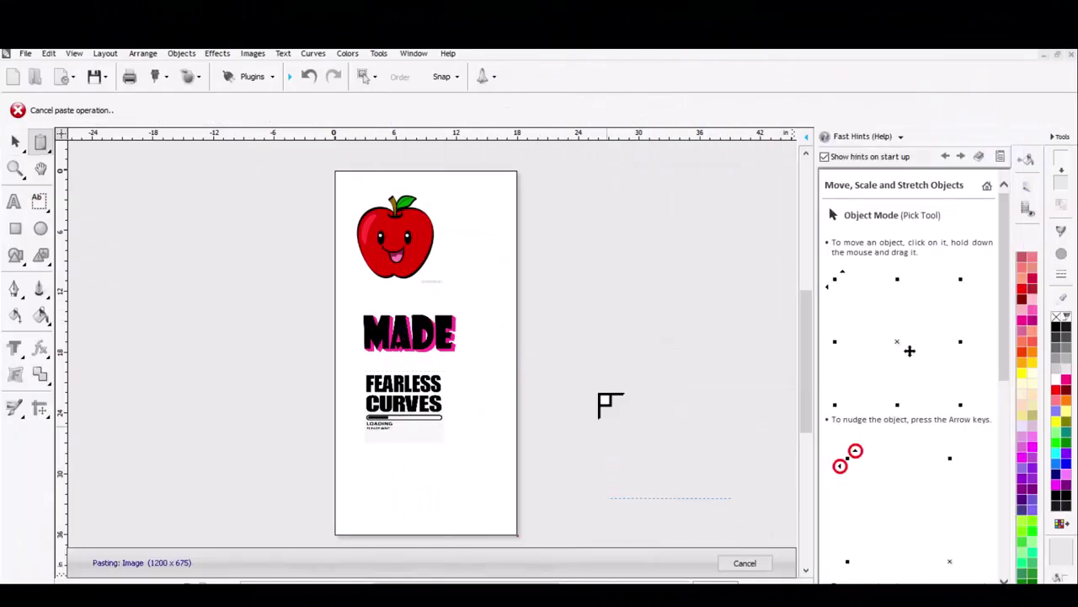
{"action": "left_click", "coordinate": [566, 263]}
{"action": "left_click_drag", "start_coordinate": [598, 292], "coordinate": [588, 224]}
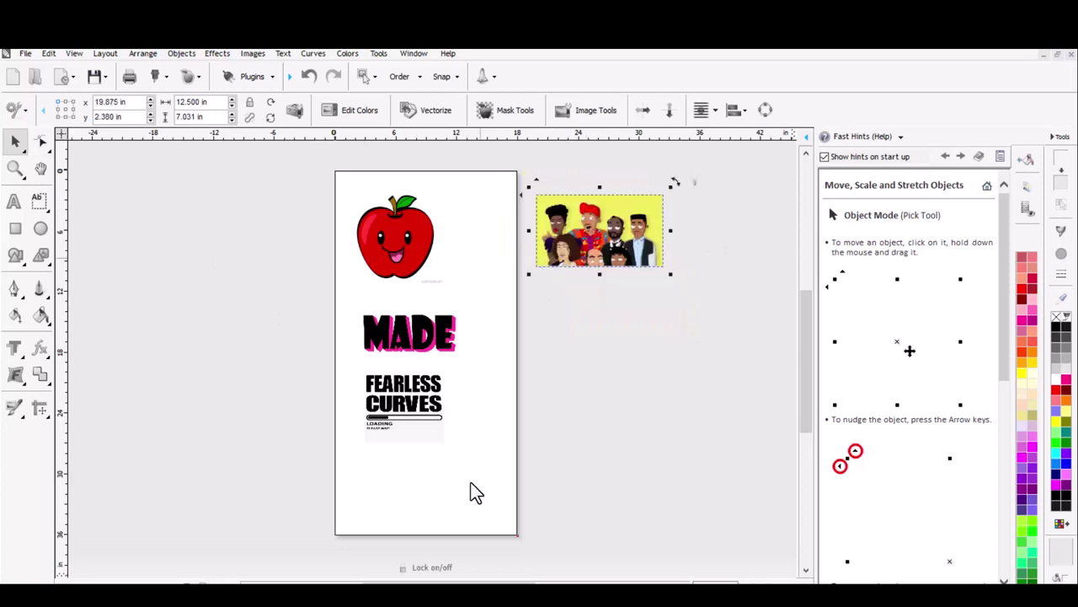
Step: Open the FEARLESS CURVES image in the Vectorizer
{"action": "left_click", "coordinate": [410, 413]}
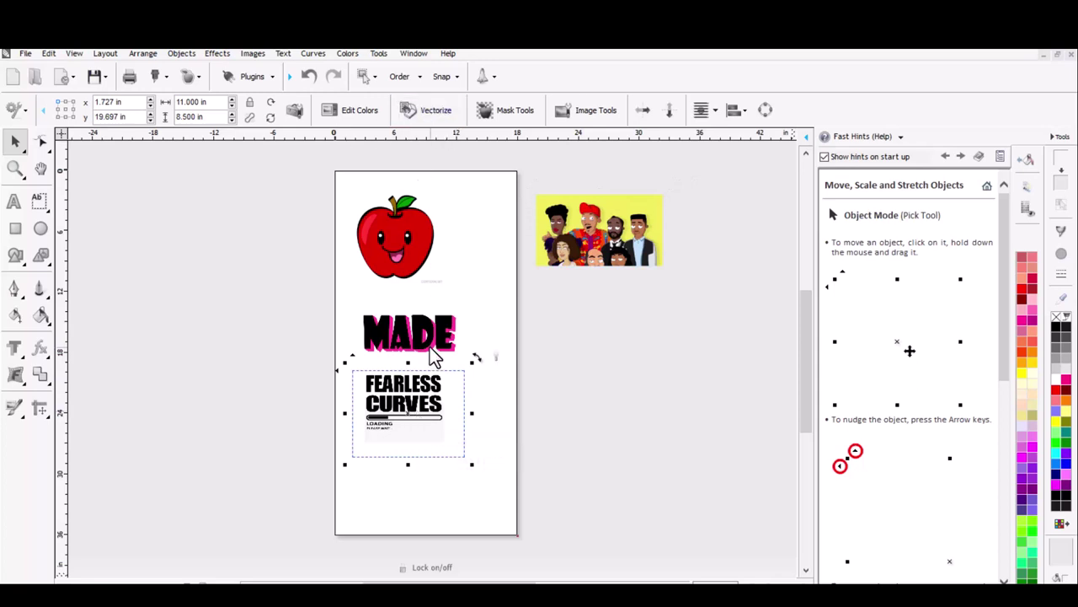
{"action": "left_click", "coordinate": [401, 410]}
{"action": "left_click", "coordinate": [530, 383]}
{"action": "left_click", "coordinate": [408, 413]}
{"action": "left_click", "coordinate": [433, 114]}
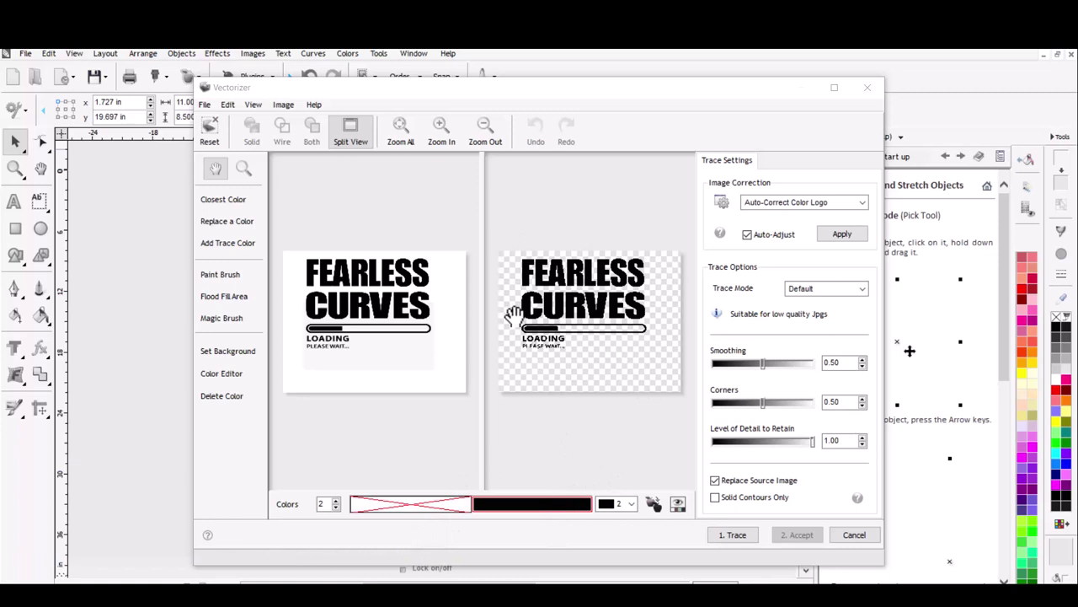
Step: Change the black trace color of the FEARLESS CURVES image to green
{"action": "left_click", "coordinate": [509, 508]}
{"action": "left_click", "coordinate": [529, 224]}
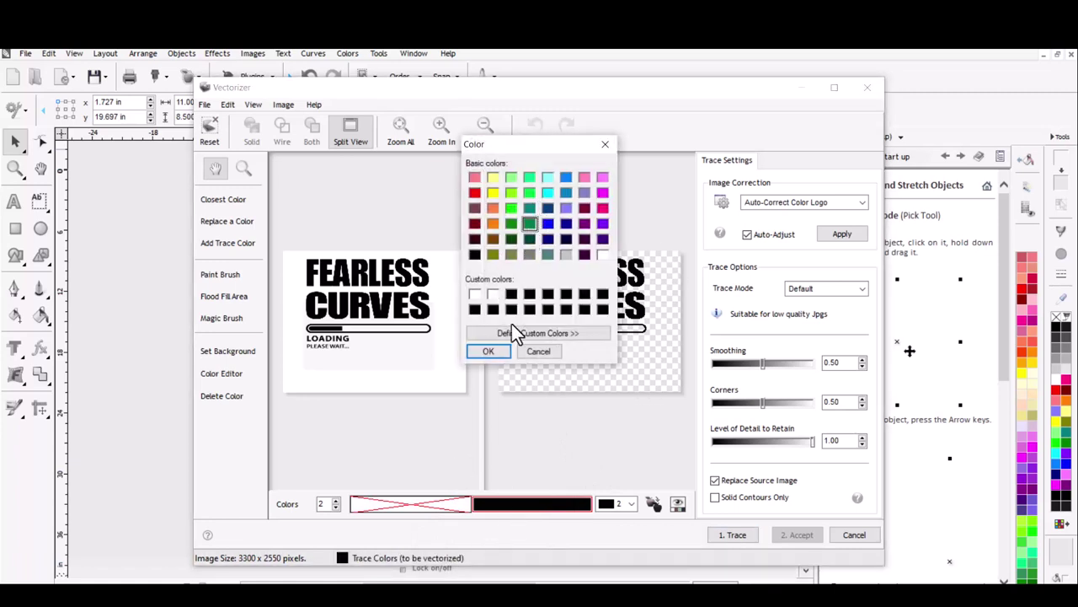
{"action": "left_click", "coordinate": [503, 355]}
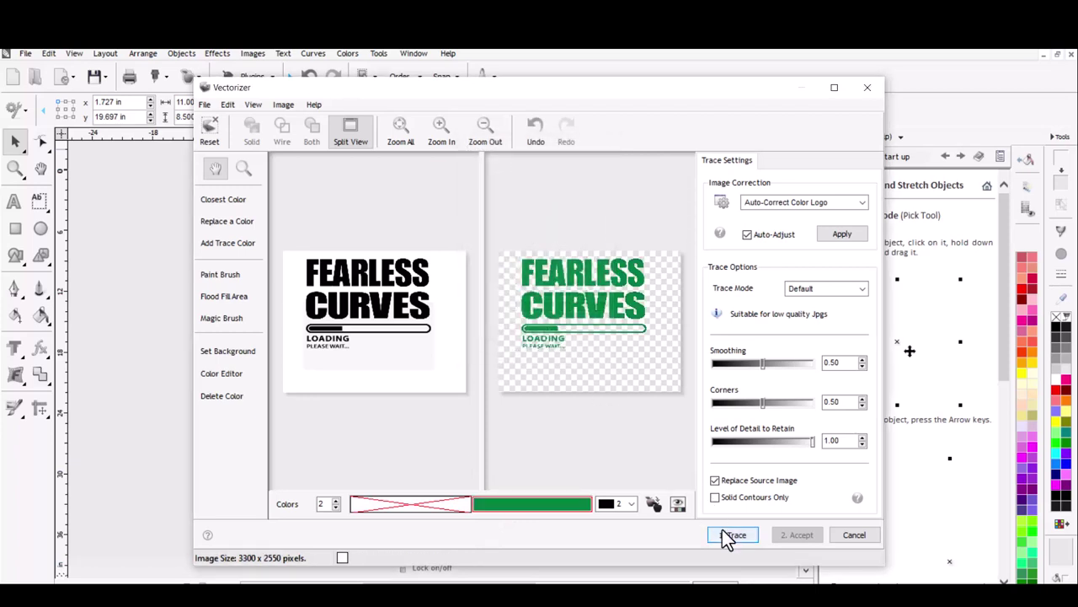
Step: Set the design's trace color to dark burgundy and trace the image
{"action": "left_click", "coordinate": [562, 504]}
{"action": "left_click", "coordinate": [585, 207]}
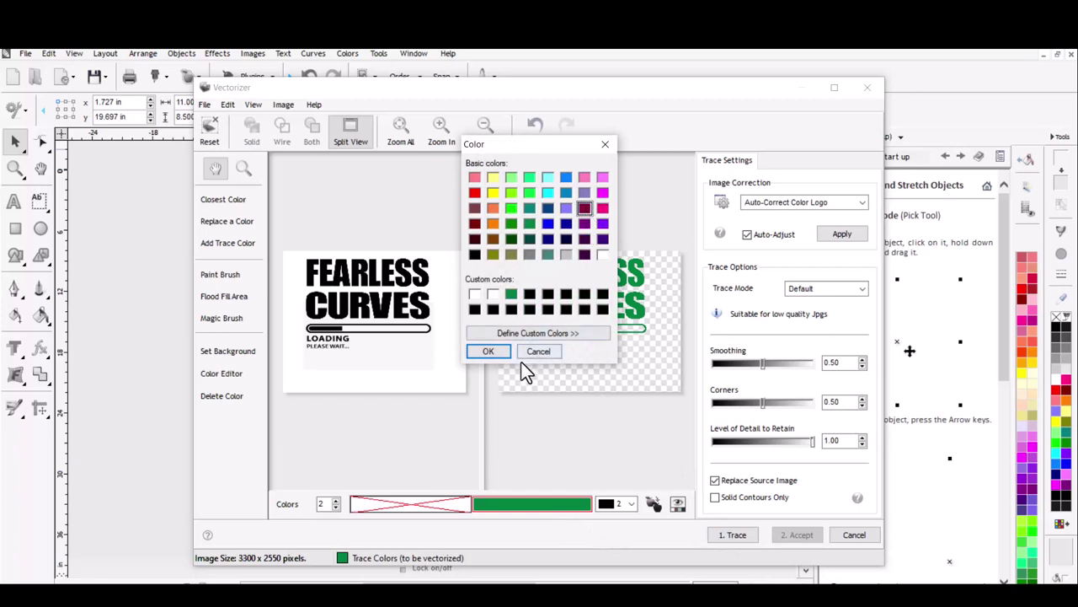
{"action": "left_click", "coordinate": [488, 352]}
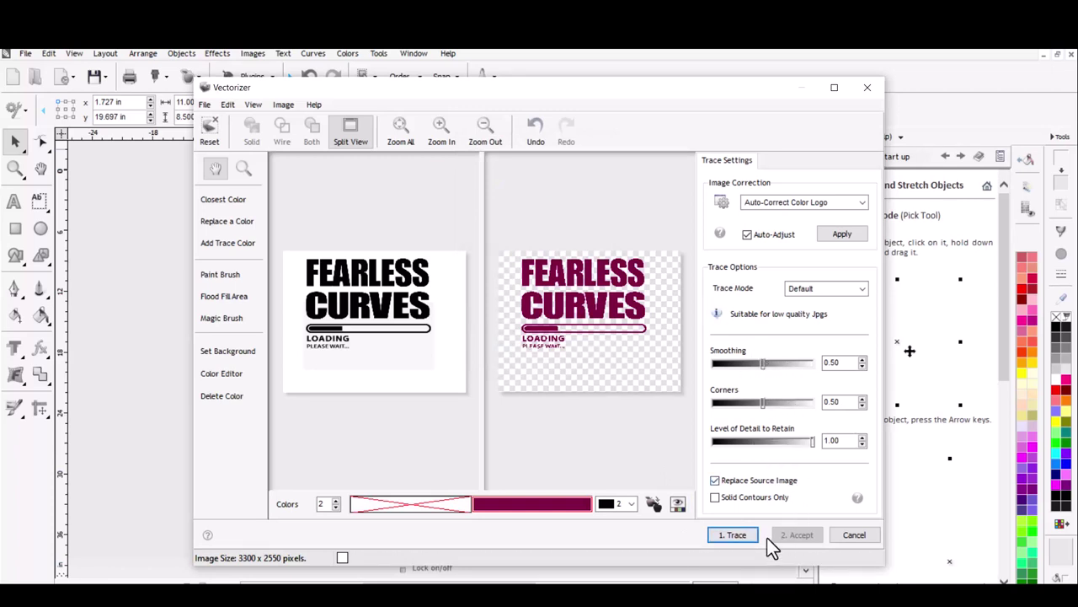
{"action": "left_click", "coordinate": [733, 534]}
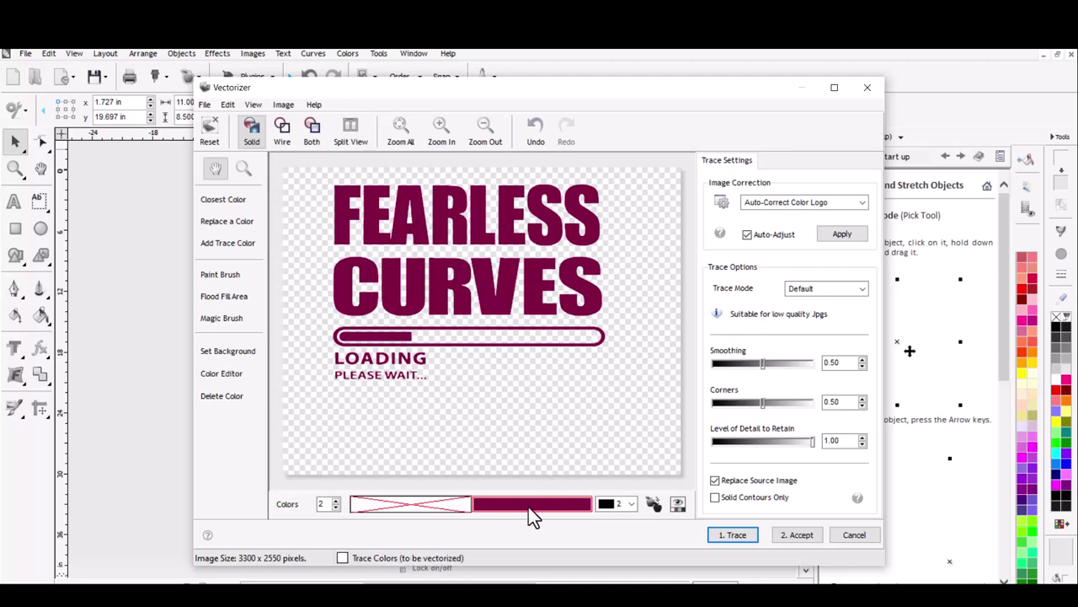
Step: Recolor the FEARLESS CURVES trace to bright pink, then retrace and accept it with the source image replaced
{"action": "double_click", "coordinate": [551, 508]}
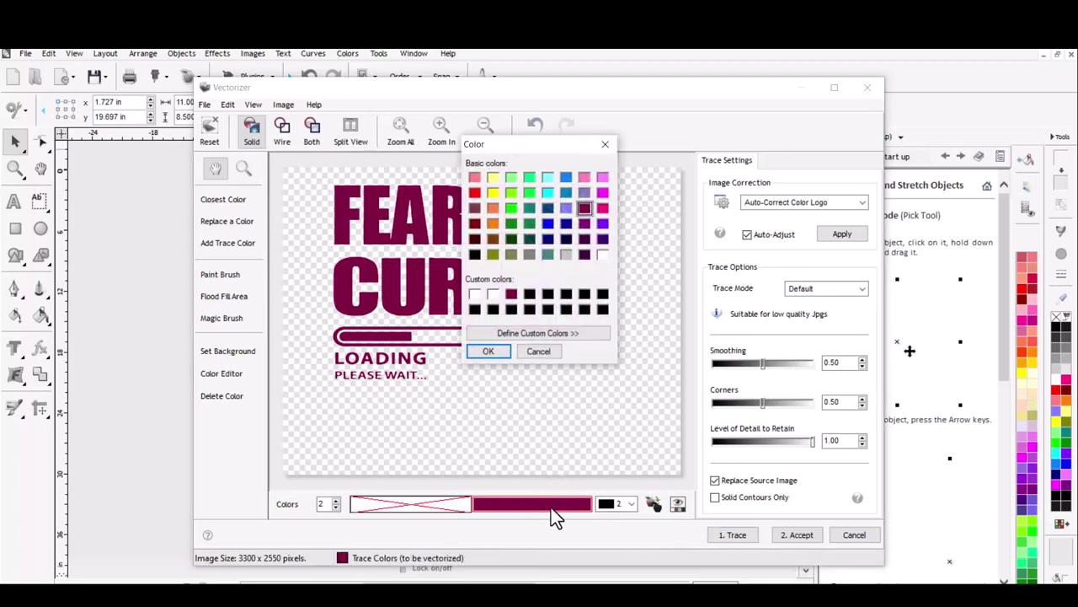
{"action": "left_click", "coordinate": [497, 352]}
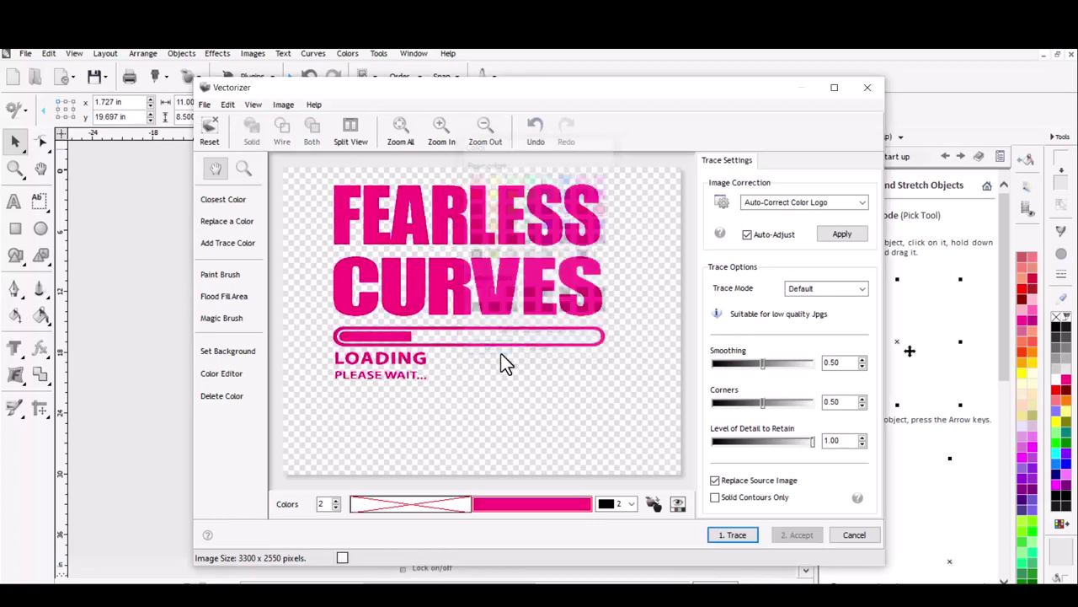
{"action": "left_click", "coordinate": [729, 534]}
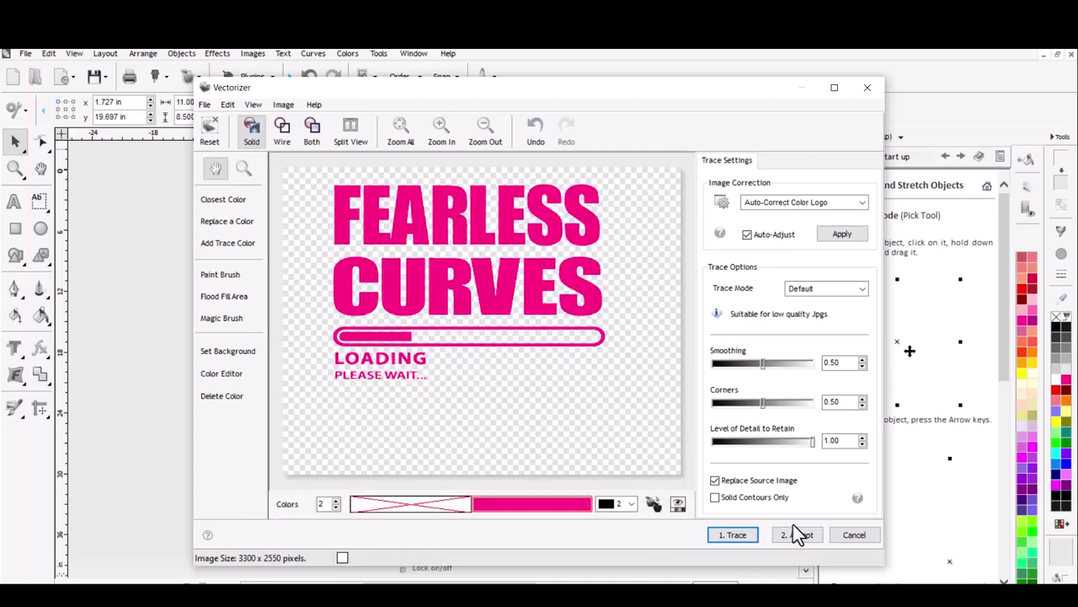
{"action": "left_click", "coordinate": [796, 534]}
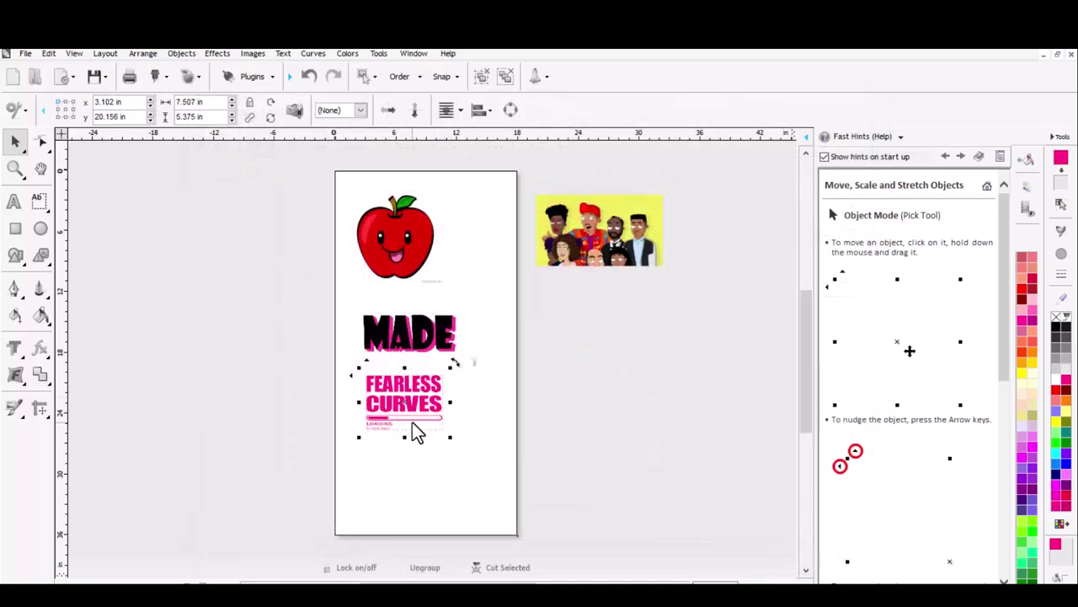
{"action": "scroll", "coordinate": [419, 432], "scroll_direction": "up", "scroll_amount": 6}
{"action": "scroll", "coordinate": [391, 247], "scroll_direction": "down", "scroll_amount": 2}
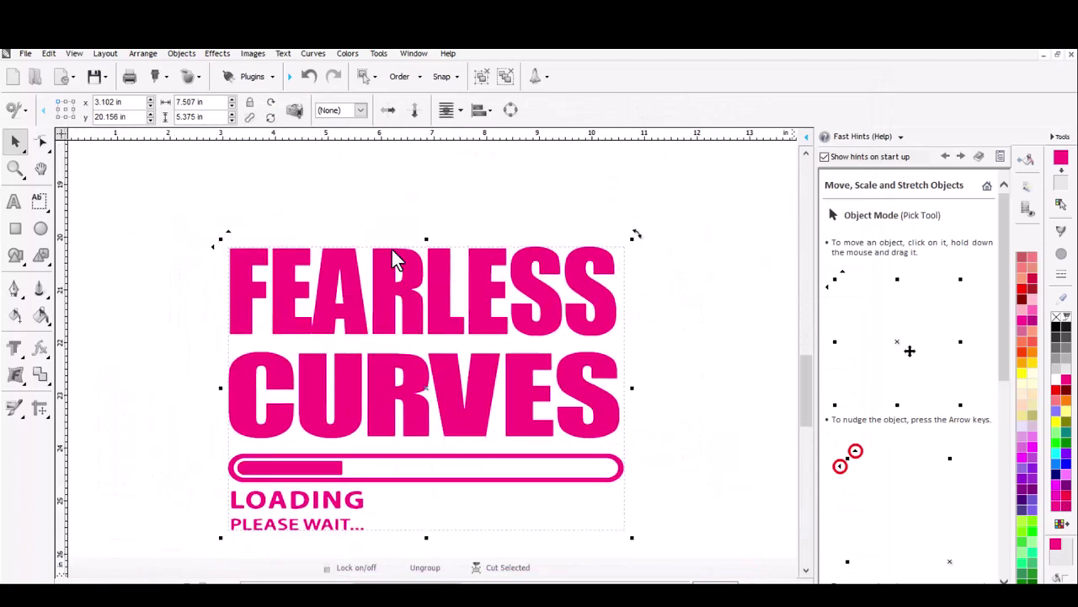
{"action": "scroll", "coordinate": [391, 247], "scroll_direction": "down", "scroll_amount": 2}
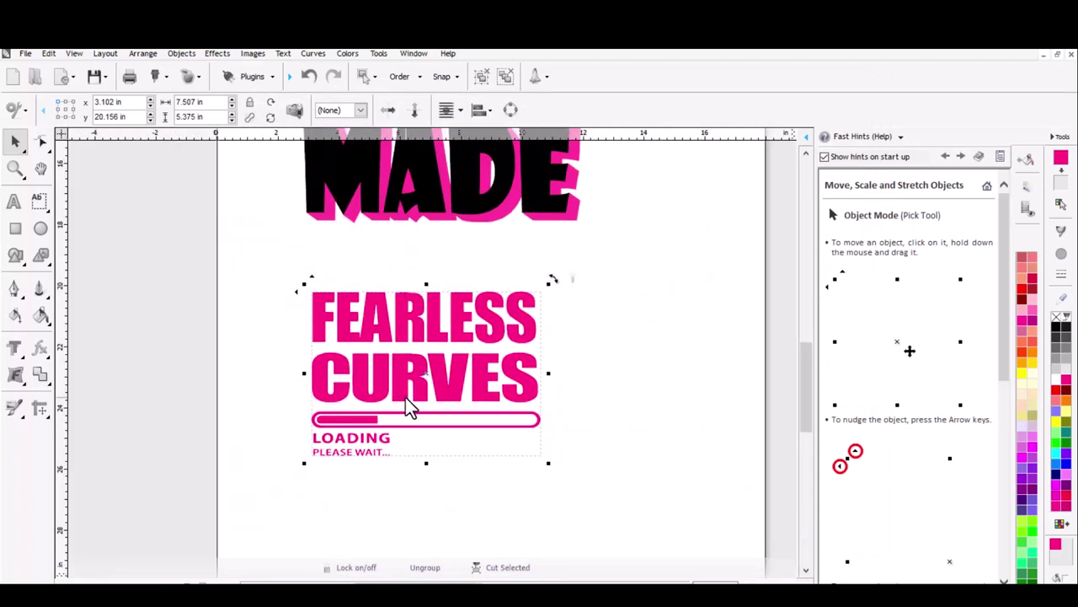
Step: Preview the FEARLESS CURVES design's cut layout in the Send to be Cut dialog without cutting it
{"action": "left_click", "coordinate": [27, 54]}
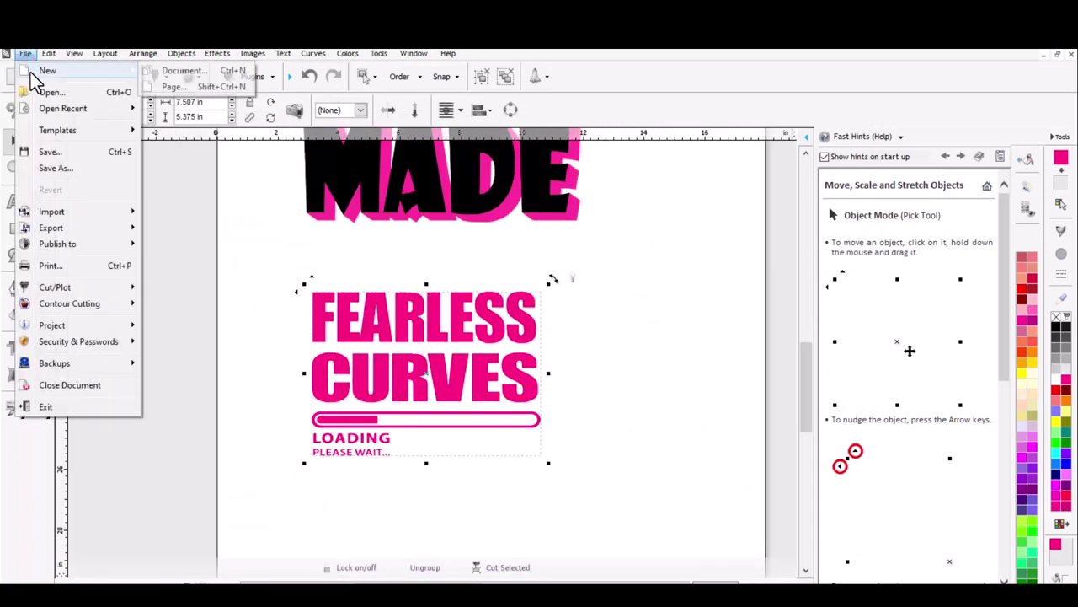
{"action": "mouse_move", "coordinate": [103, 286]}
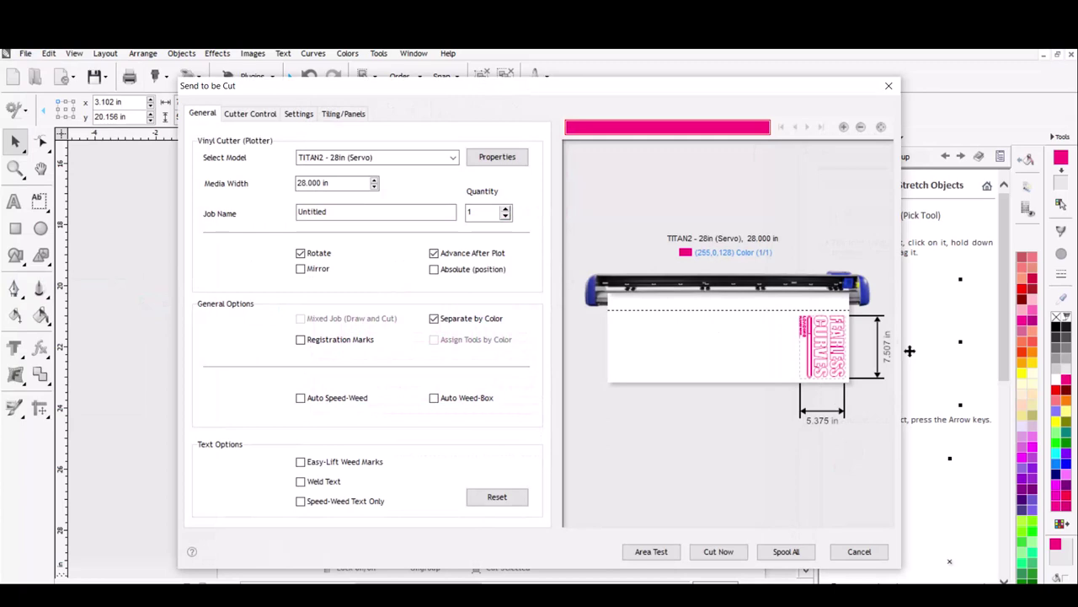
{"action": "left_click", "coordinate": [859, 552]}
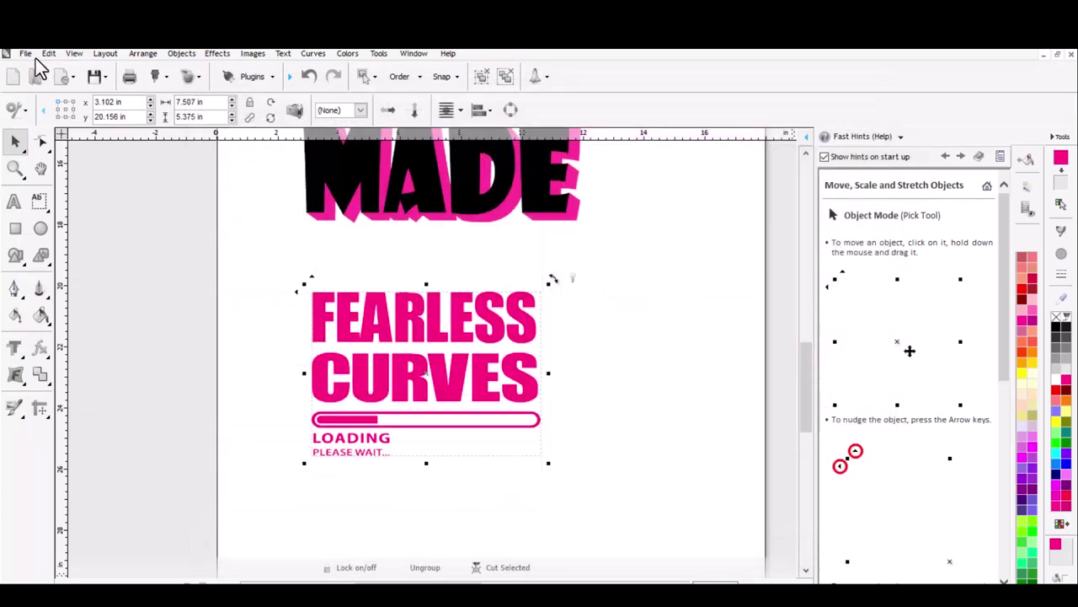
Step: Examine the advanced export options for the FEARLESS CURVES design
{"action": "left_click", "coordinate": [26, 56]}
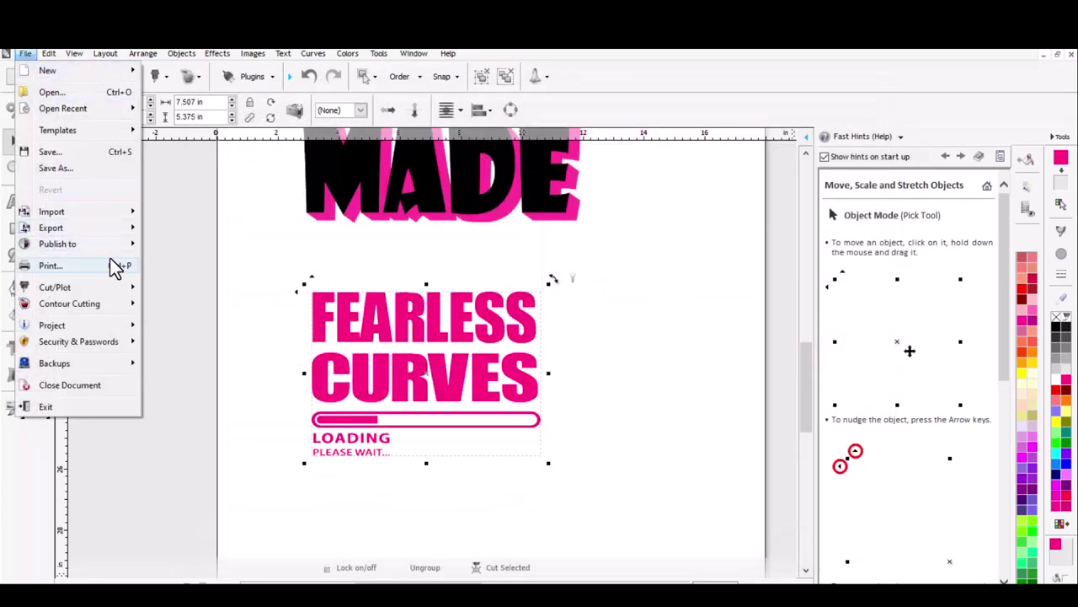
{"action": "mouse_move", "coordinate": [127, 231]}
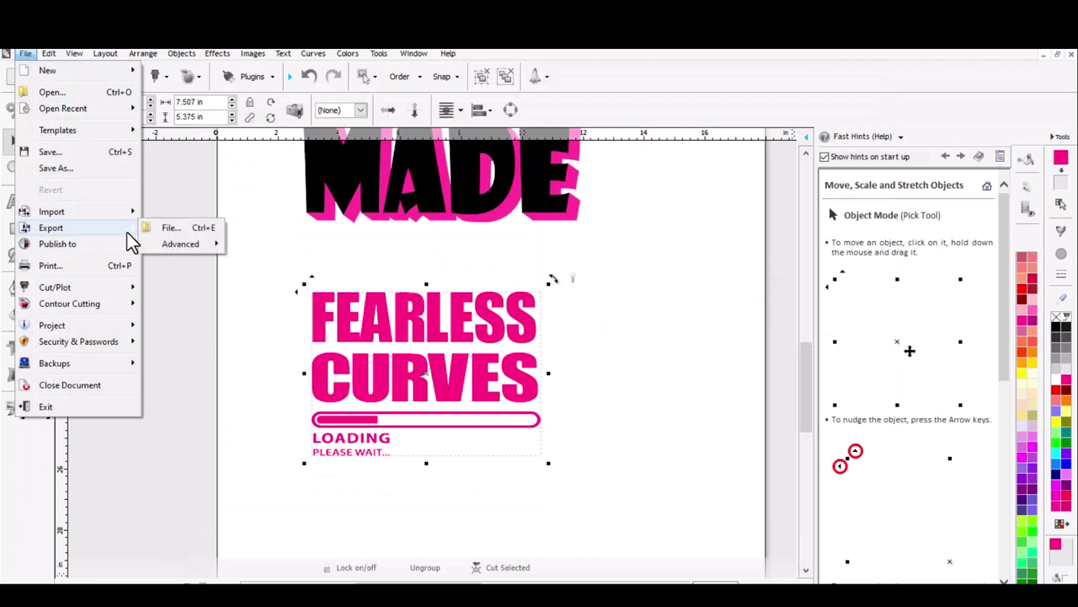
{"action": "mouse_move", "coordinate": [191, 246]}
{"action": "left_click", "coordinate": [260, 259]}
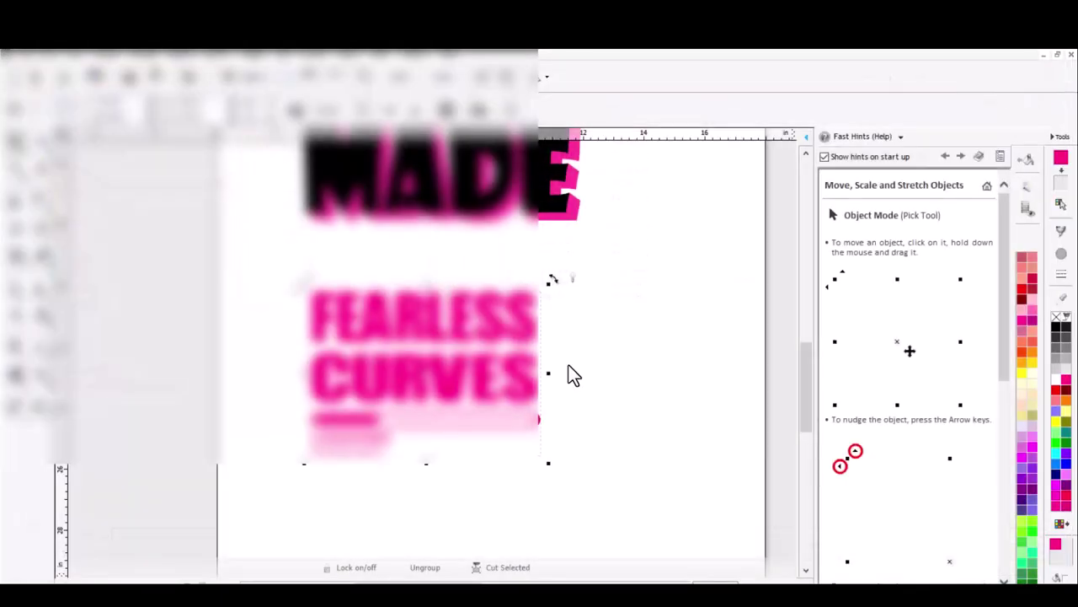
Step: Ungroup the FEARLESS CURVES design completely into separate shapes and clear the selection
{"action": "scroll", "coordinate": [435, 331], "scroll_direction": "down", "scroll_amount": 1}
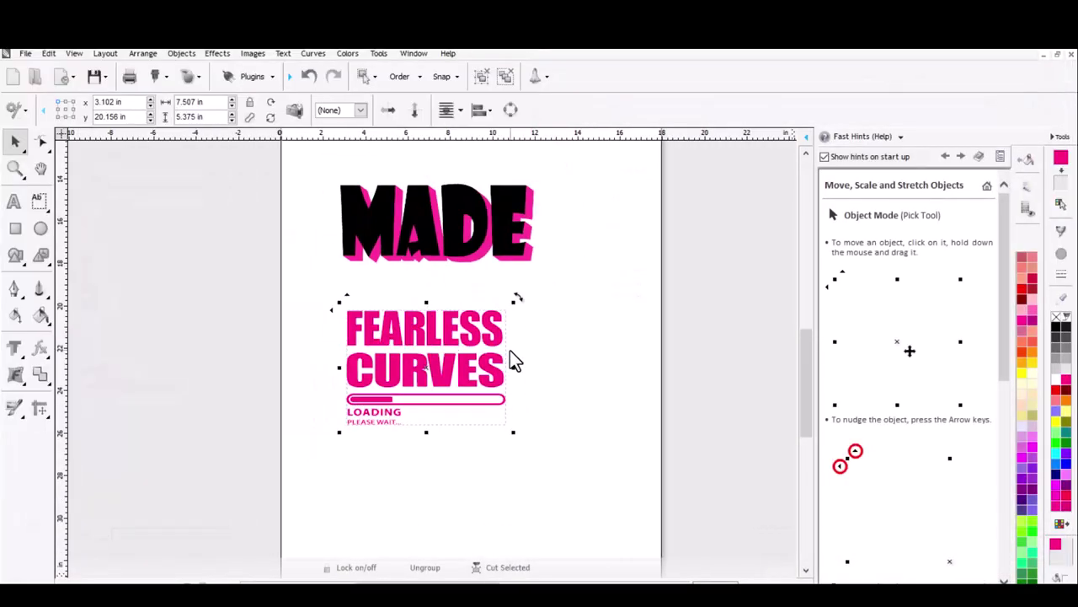
{"action": "scroll", "coordinate": [476, 347], "scroll_direction": "up", "scroll_amount": 4}
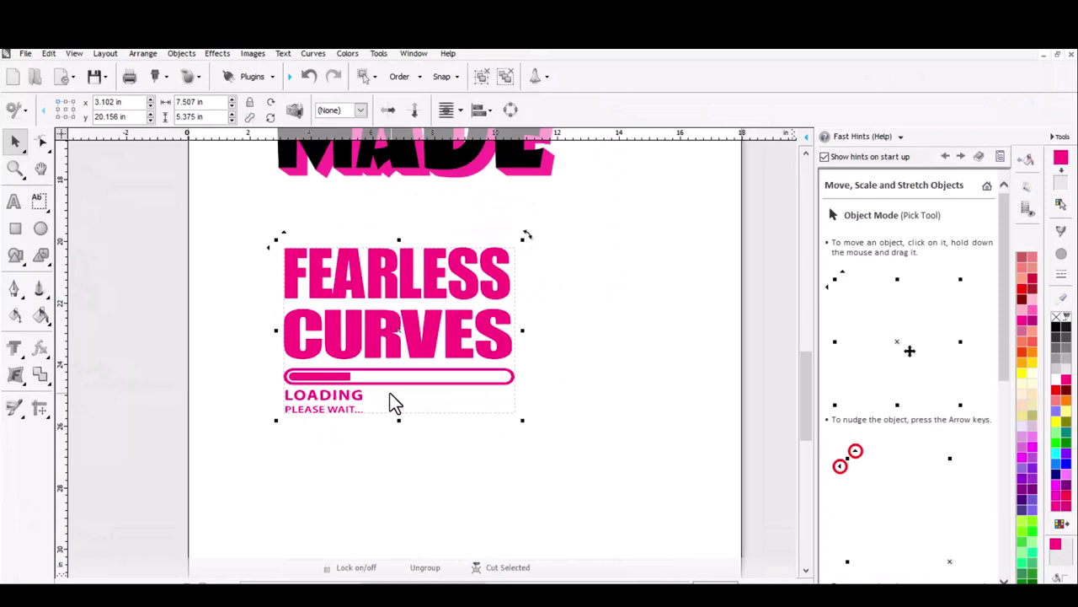
{"action": "scroll", "coordinate": [362, 368], "scroll_direction": "up", "scroll_amount": 1}
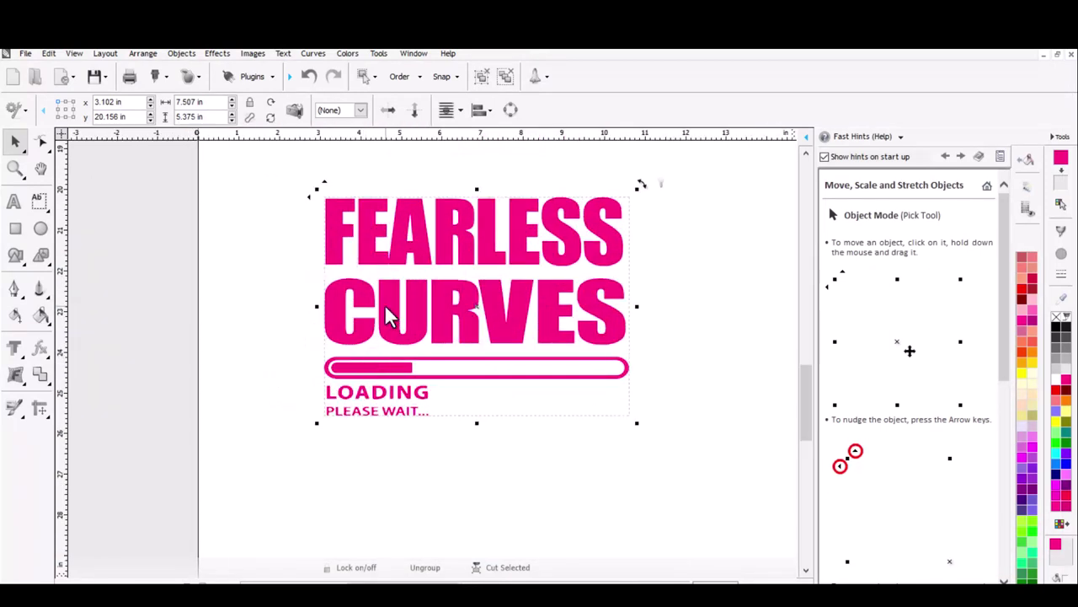
{"action": "right_click", "coordinate": [392, 303]}
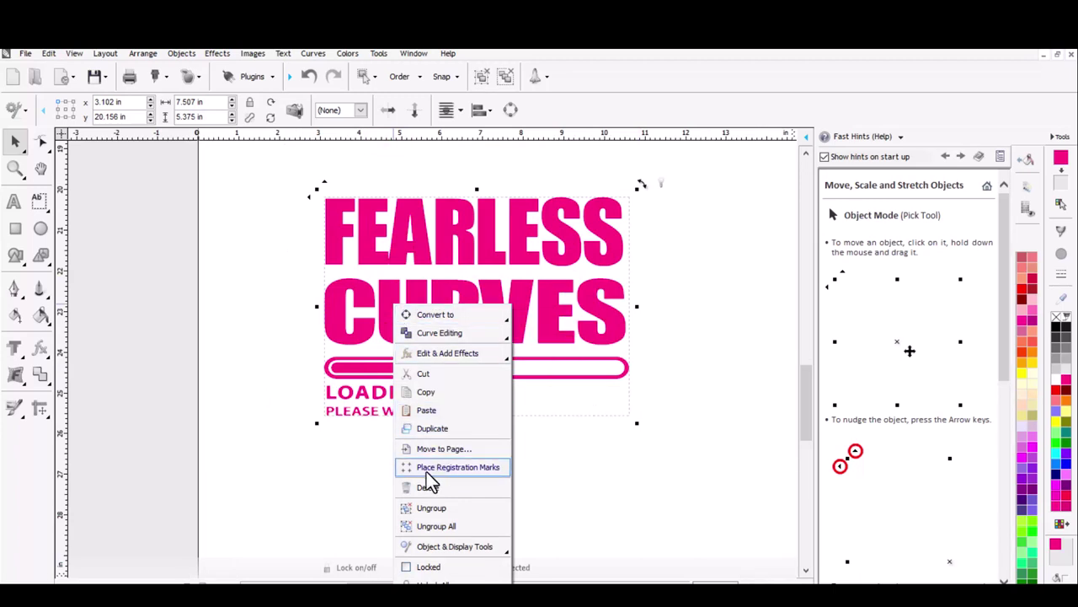
{"action": "left_click", "coordinate": [449, 529]}
{"action": "left_click", "coordinate": [517, 435]}
{"action": "scroll", "coordinate": [489, 331], "scroll_direction": "down", "scroll_amount": 1}
Step: Move the letter V out to the left of CURVES and the loading bar's fill out to the right of the design
{"action": "left_click_drag", "start_coordinate": [488, 332], "coordinate": [284, 318]}
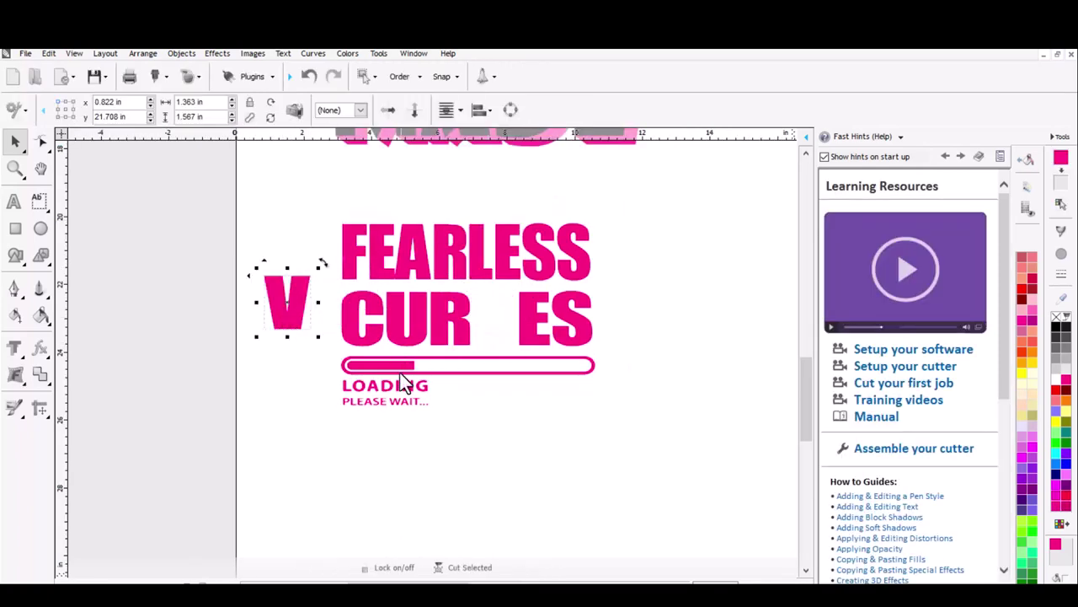
{"action": "scroll", "coordinate": [404, 375], "scroll_direction": "down", "scroll_amount": 1}
{"action": "scroll", "coordinate": [402, 368], "scroll_direction": "up", "scroll_amount": 3}
{"action": "left_click_drag", "start_coordinate": [323, 409], "coordinate": [722, 414]}
{"action": "scroll", "coordinate": [561, 295], "scroll_direction": "up", "scroll_amount": 2}
{"action": "scroll", "coordinate": [747, 230], "scroll_direction": "down", "scroll_amount": 3}
{"action": "scroll", "coordinate": [680, 422], "scroll_direction": "down", "scroll_amount": 1}
{"action": "scroll", "coordinate": [448, 440], "scroll_direction": "down", "scroll_amount": 2}
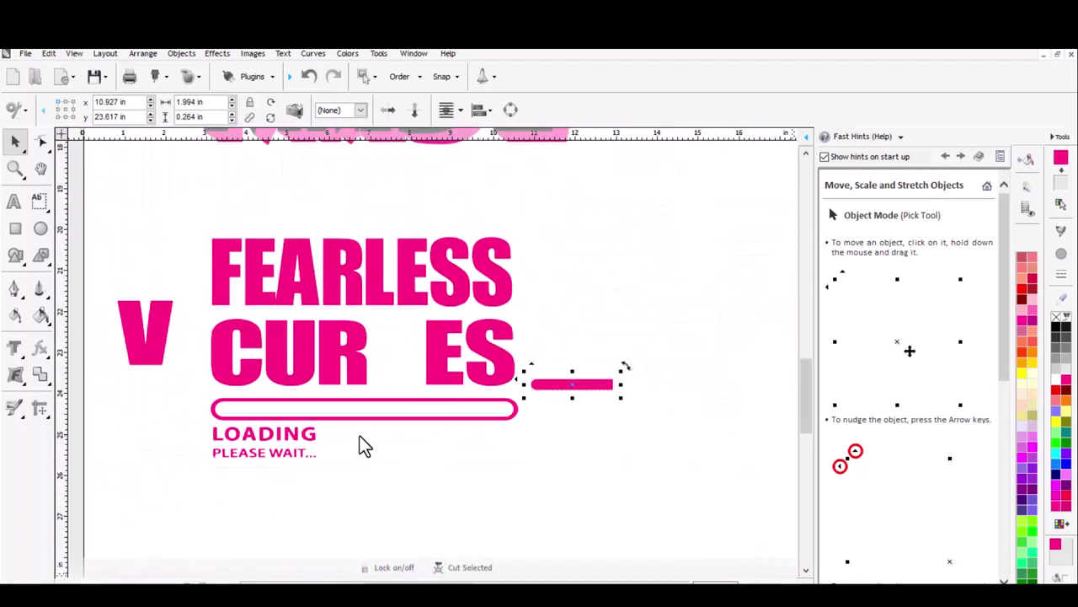
Step: Move a letter of PLEASE WAIT below the text, then undo that move and those of the bar fill and the V
{"action": "left_click_drag", "start_coordinate": [254, 456], "coordinate": [219, 503]}
{"action": "key", "text": "ctrl+z"}
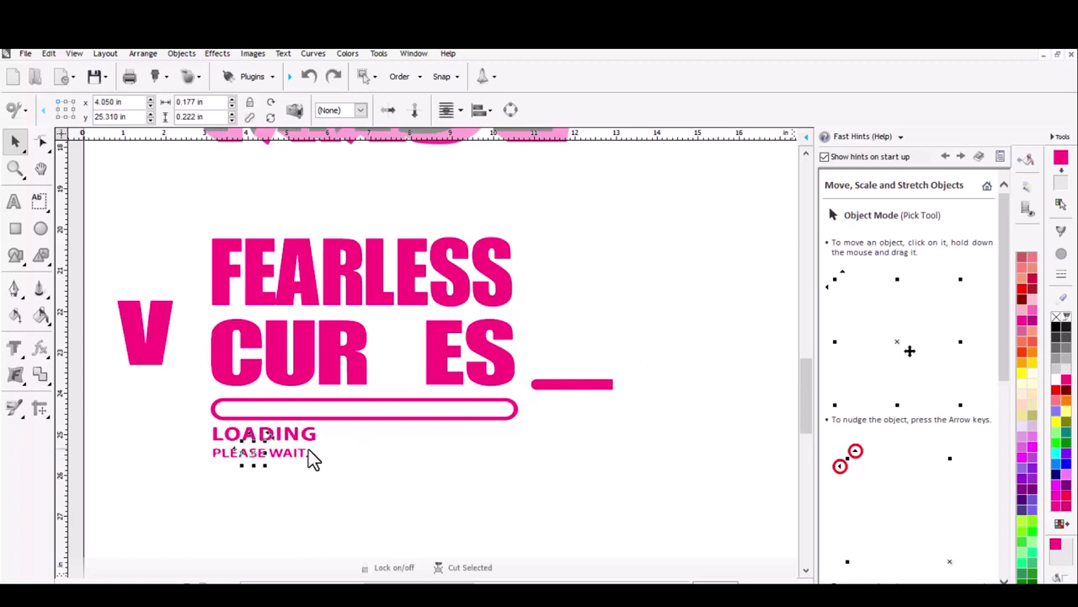
{"action": "key", "text": "ctrl+z"}
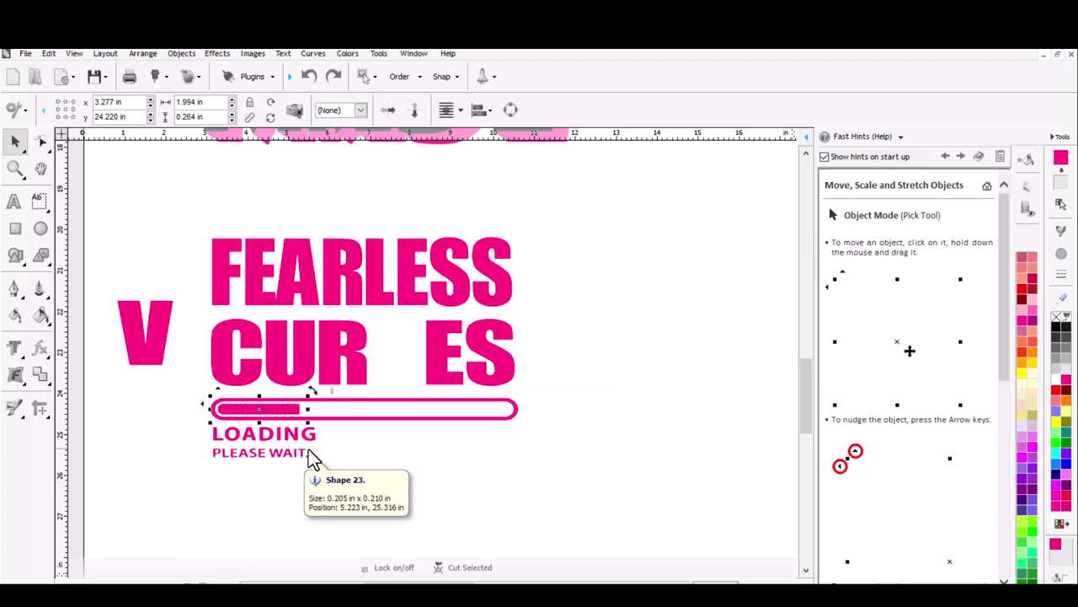
{"action": "key", "text": "ctrl+z"}
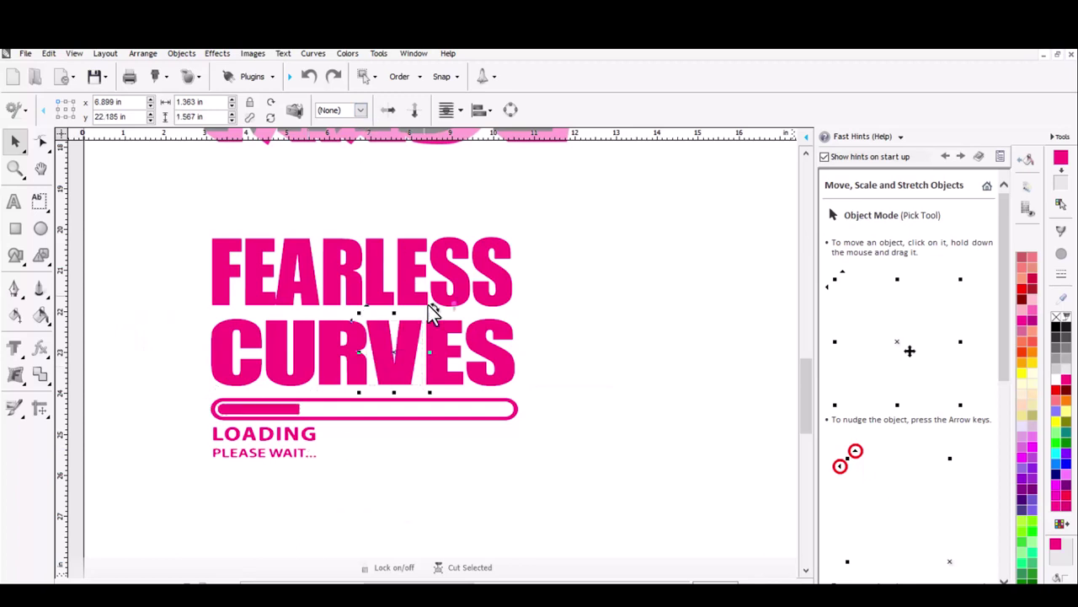
Step: Node-edit the V in CURVES, stretching the inner top corner of its left arm up to the top of the FEARLESS lettering
{"action": "scroll", "coordinate": [409, 340], "scroll_direction": "up", "scroll_amount": 3}
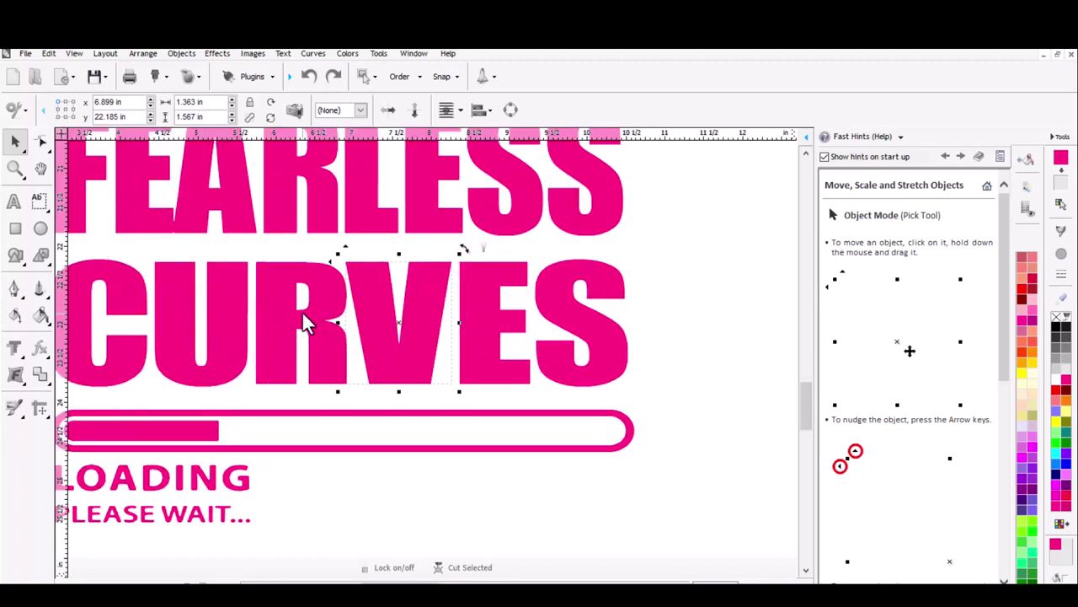
{"action": "left_click", "coordinate": [372, 282]}
{"action": "scroll", "coordinate": [378, 294], "scroll_direction": "down", "scroll_amount": 3}
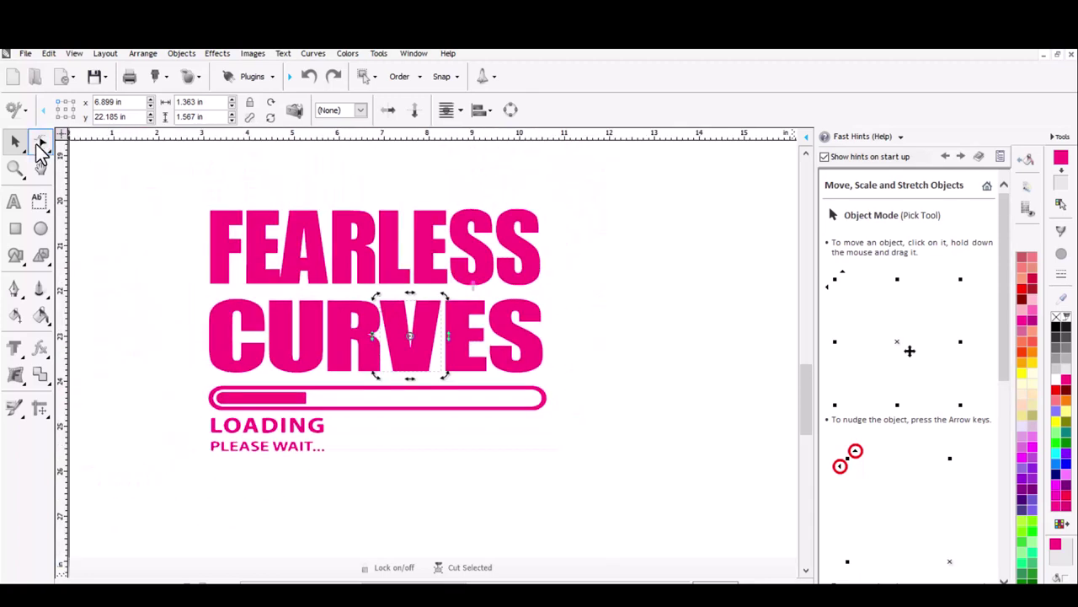
{"action": "left_click", "coordinate": [48, 150]}
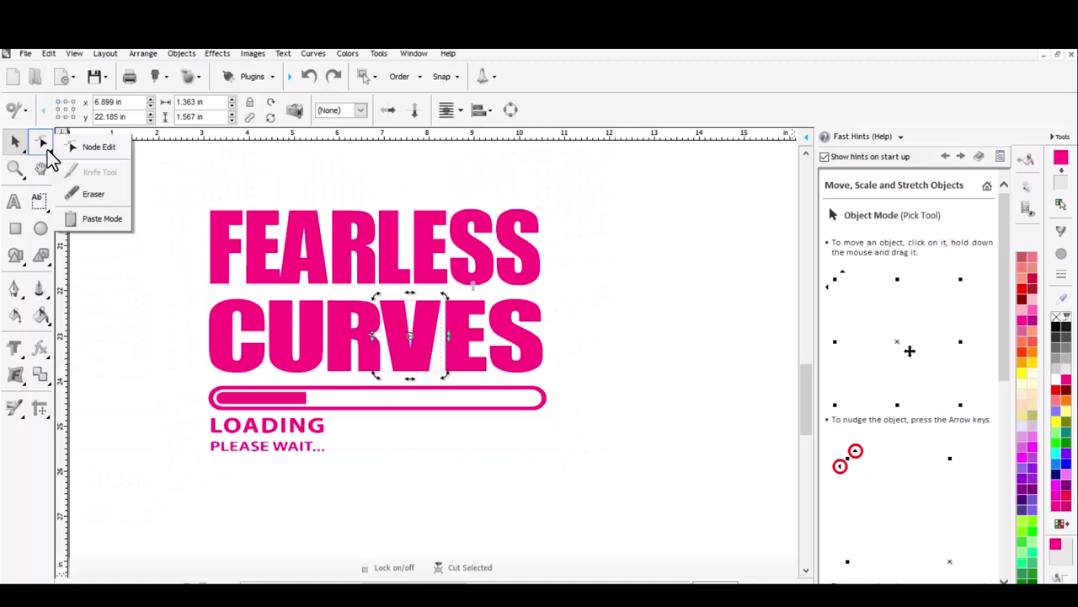
{"action": "left_click", "coordinate": [99, 150]}
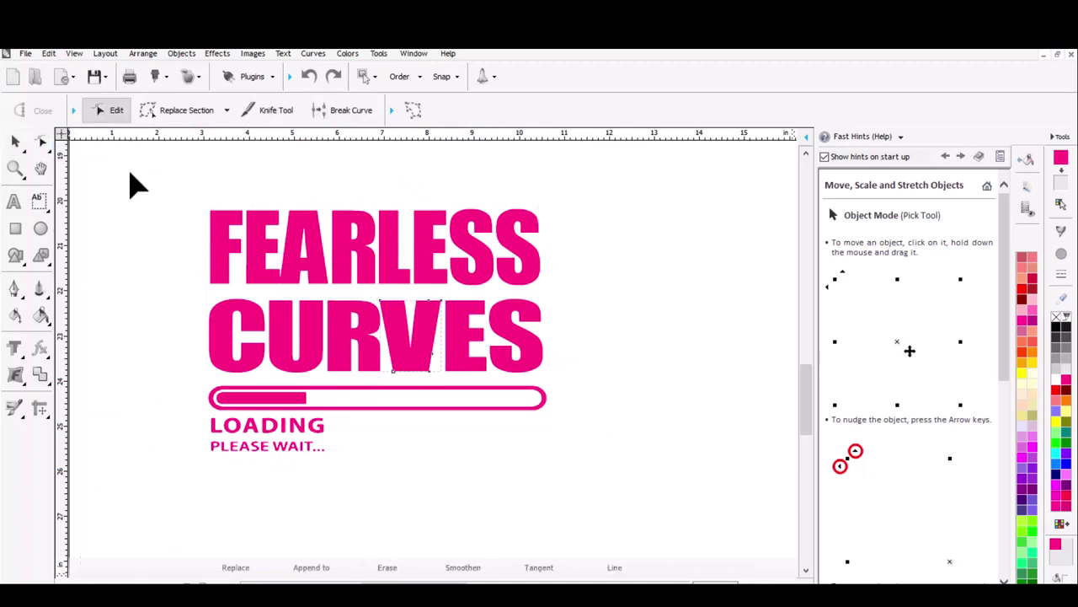
{"action": "scroll", "coordinate": [426, 324], "scroll_direction": "up", "scroll_amount": 4}
{"action": "scroll", "coordinate": [430, 370], "scroll_direction": "up", "scroll_amount": 2}
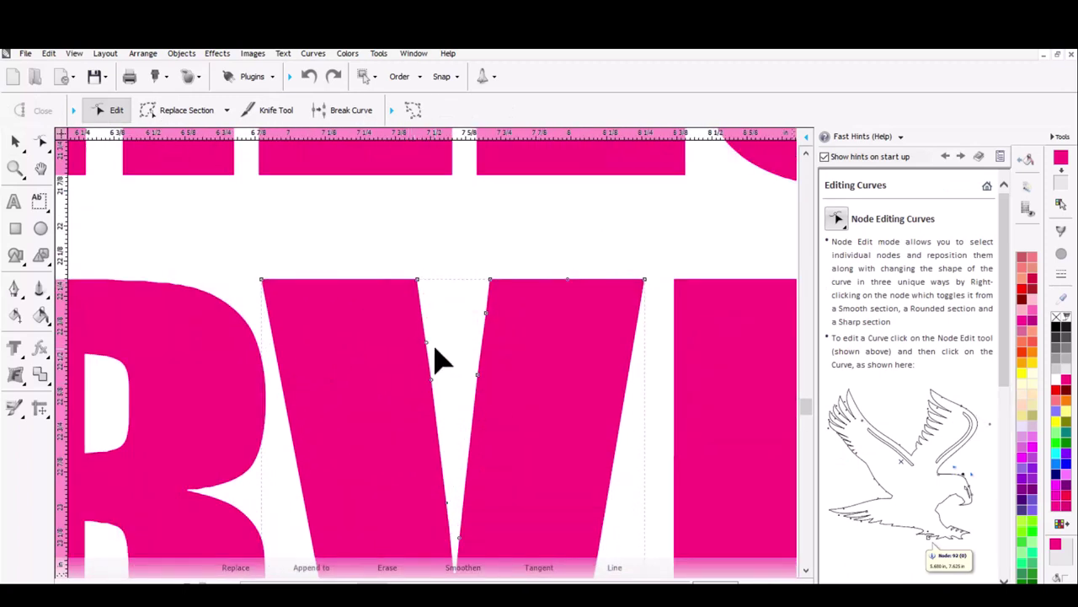
{"action": "left_click_drag", "start_coordinate": [417, 280], "coordinate": [496, 216]}
{"action": "scroll", "coordinate": [491, 282], "scroll_direction": "down", "scroll_amount": 3}
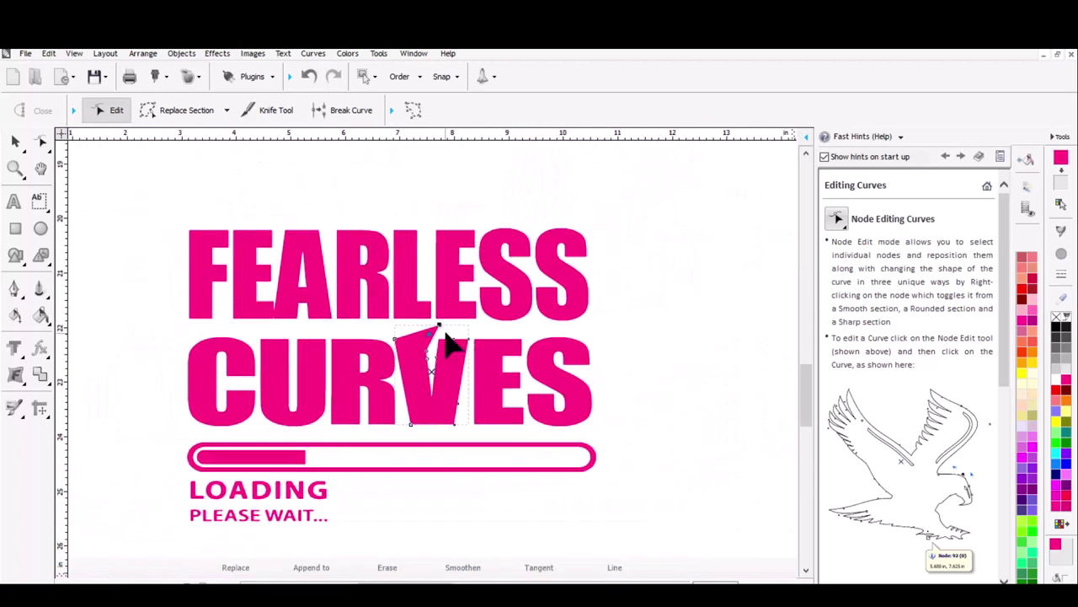
{"action": "left_click_drag", "start_coordinate": [442, 329], "coordinate": [471, 237]}
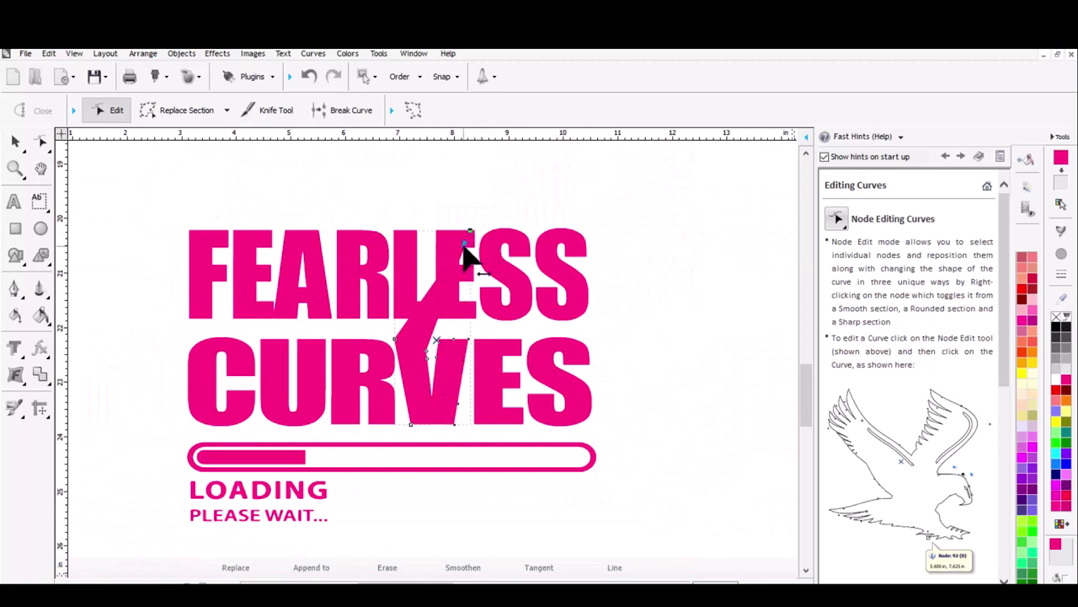
Step: Stretch the V's right arm up and to the right into the FEARLESS lettering, and leave node editing
{"action": "scroll", "coordinate": [516, 377], "scroll_direction": "down", "scroll_amount": 3}
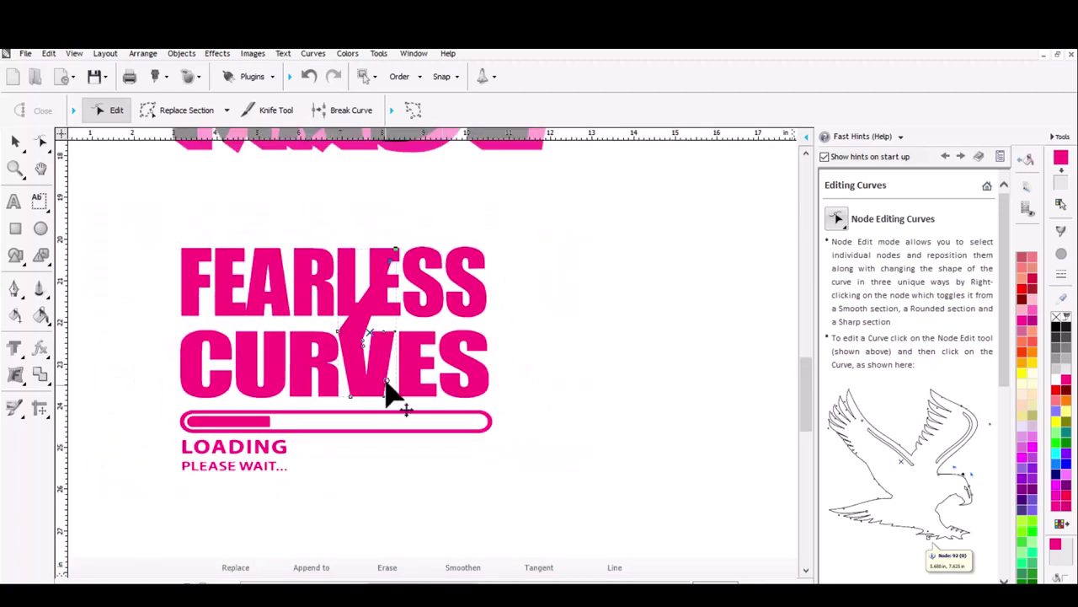
{"action": "scroll", "coordinate": [396, 342], "scroll_direction": "down", "scroll_amount": 1}
{"action": "left_click_drag", "start_coordinate": [396, 341], "coordinate": [482, 228]}
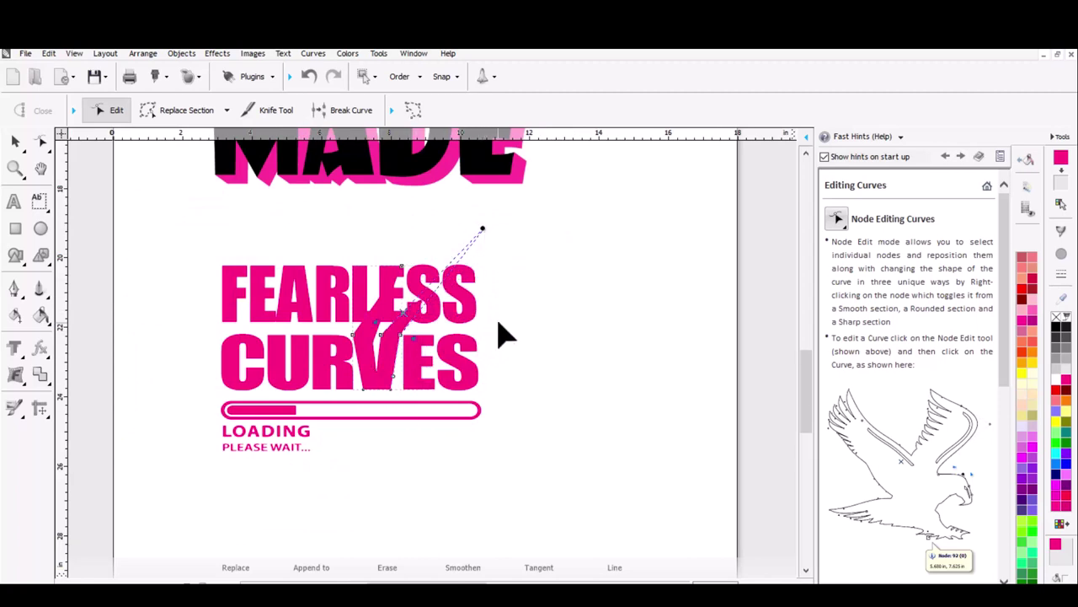
{"action": "left_click", "coordinate": [15, 142]}
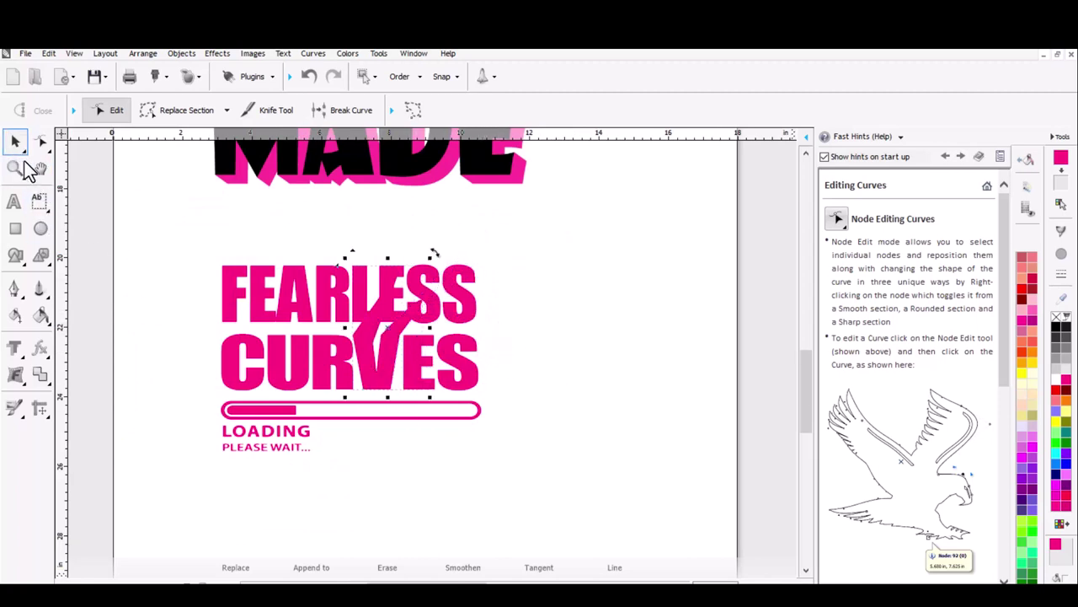
Step: Select all the FEARLESS CURVES shapes together and move them off the page to its left
{"action": "scroll", "coordinate": [278, 328], "scroll_direction": "down", "scroll_amount": 3}
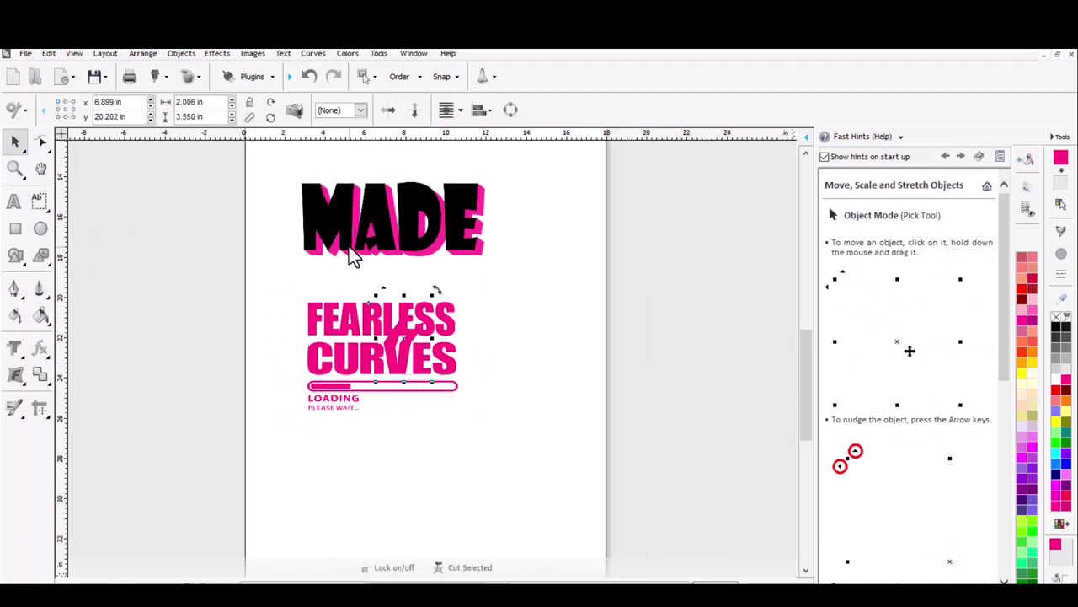
{"action": "scroll", "coordinate": [379, 261], "scroll_direction": "up", "scroll_amount": 1}
{"action": "left_click_drag", "start_coordinate": [327, 399], "coordinate": [606, 554]}
{"action": "left_click_drag", "start_coordinate": [493, 481], "coordinate": [183, 465]}
Step: Try to send the unvectorized MADE image to the cutter
{"action": "scroll", "coordinate": [482, 341], "scroll_direction": "up", "scroll_amount": 3}
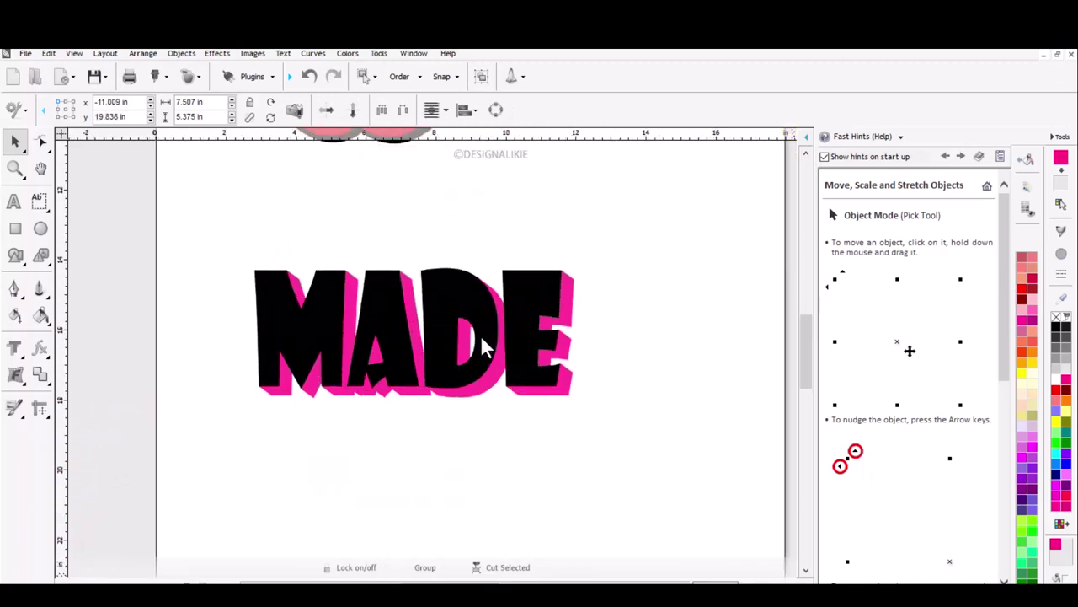
{"action": "left_click", "coordinate": [480, 381]}
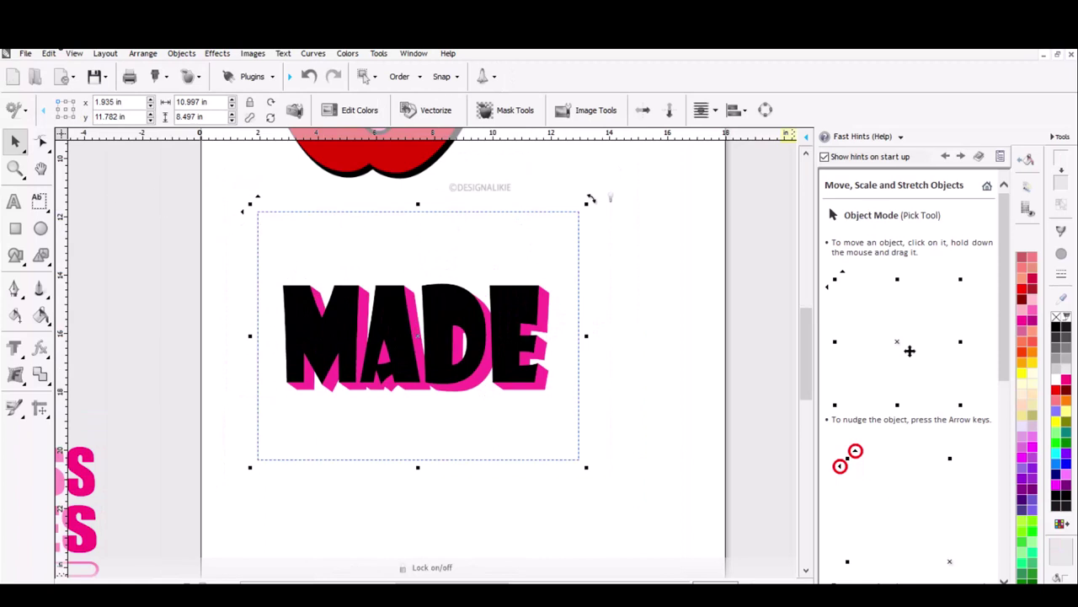
{"action": "left_click", "coordinate": [26, 54]}
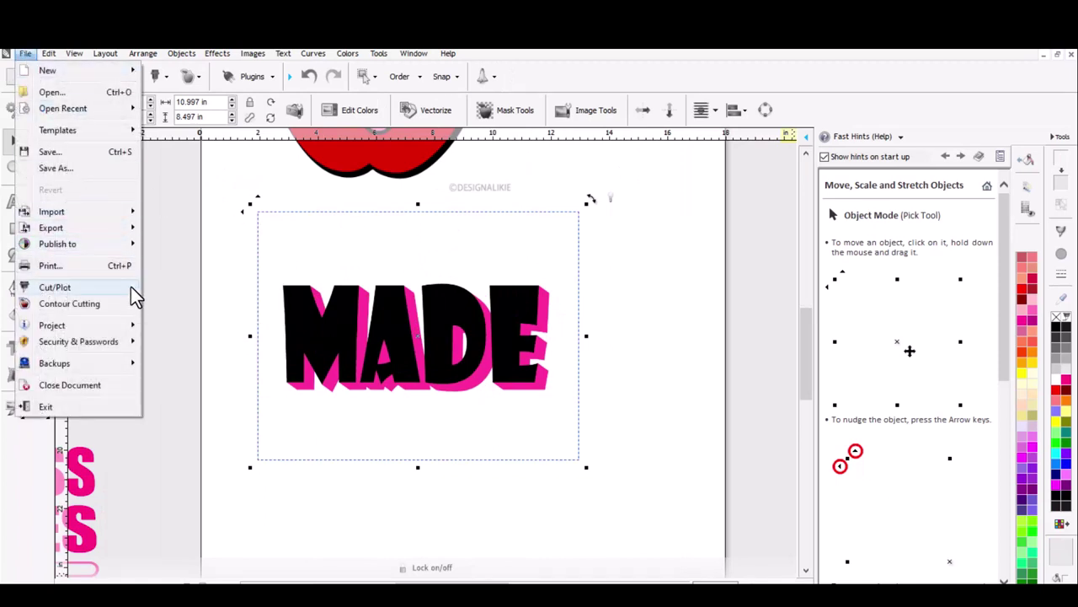
{"action": "mouse_move", "coordinate": [131, 290]}
{"action": "left_click", "coordinate": [178, 304]}
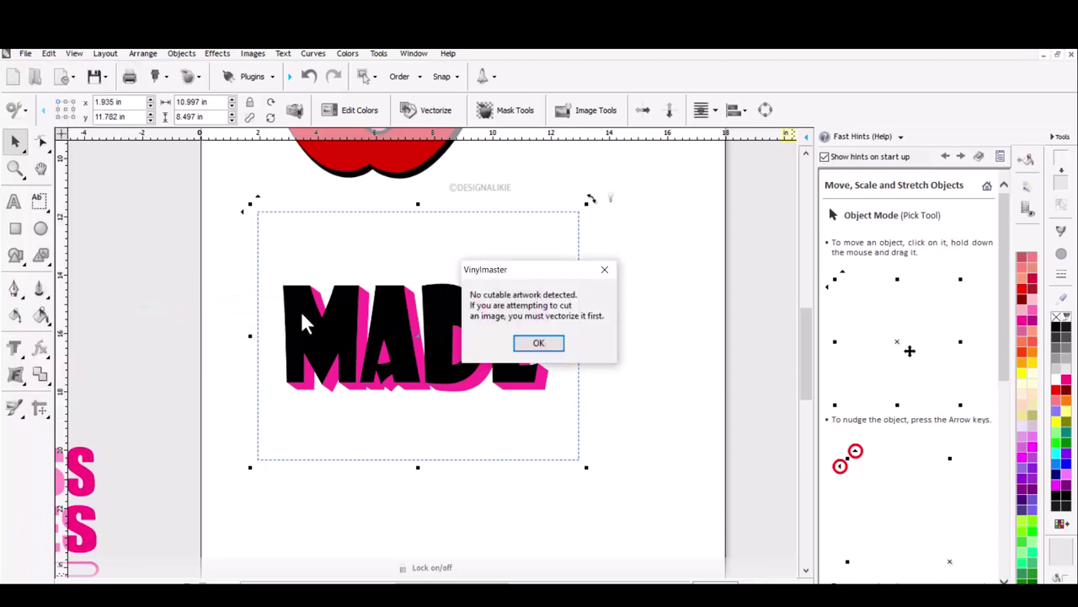
{"action": "left_click", "coordinate": [542, 345]}
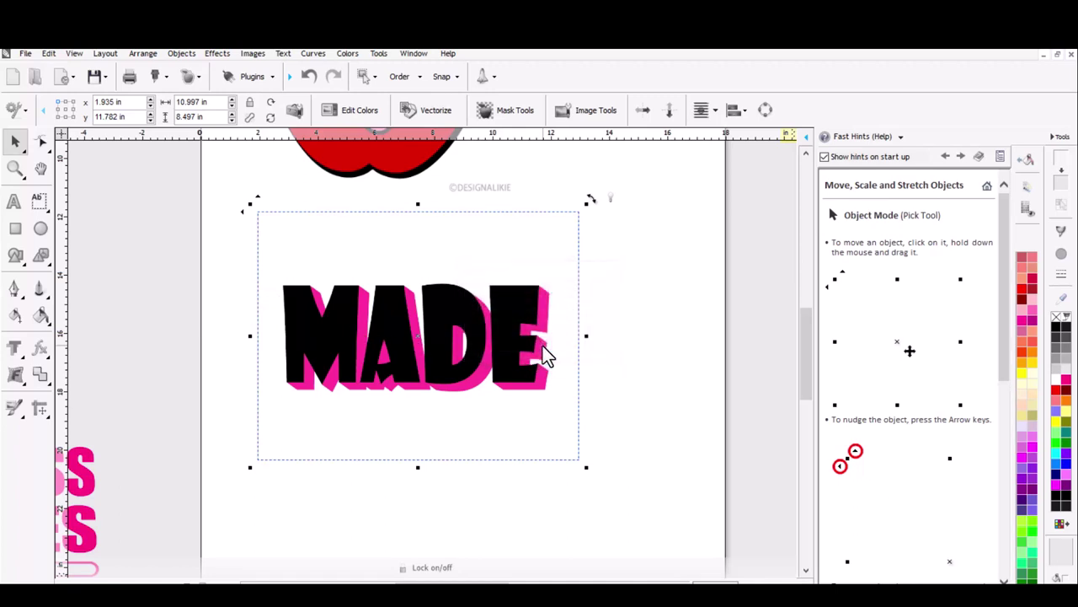
Step: Open the MADE image in the Vectorizer and set it to 3 colors, with the white background excluded from the trace
{"action": "left_click", "coordinate": [435, 113]}
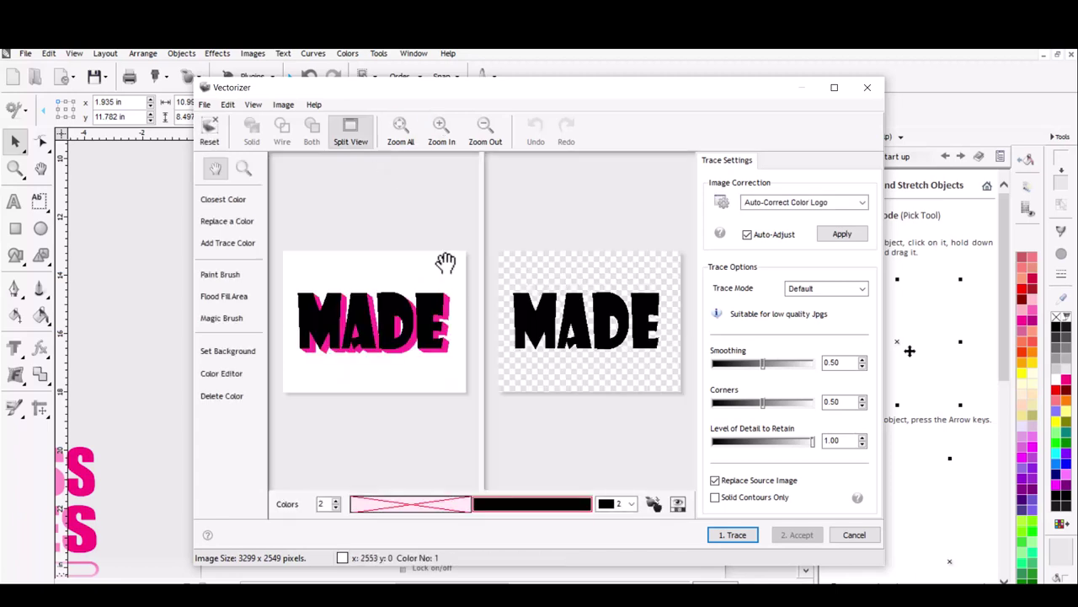
{"action": "left_click", "coordinate": [336, 501]}
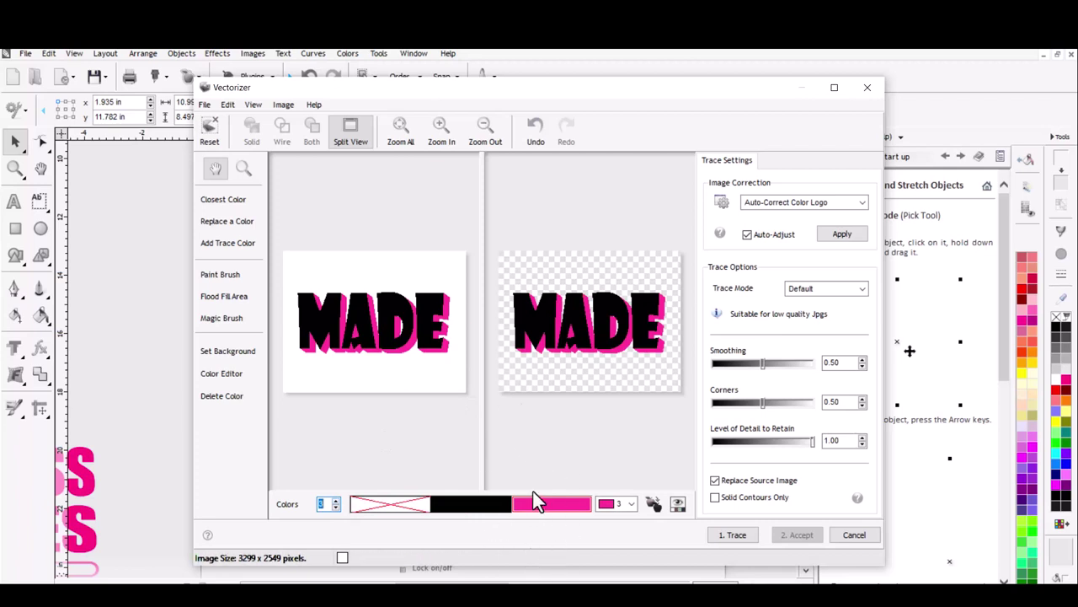
{"action": "left_click", "coordinate": [395, 504]}
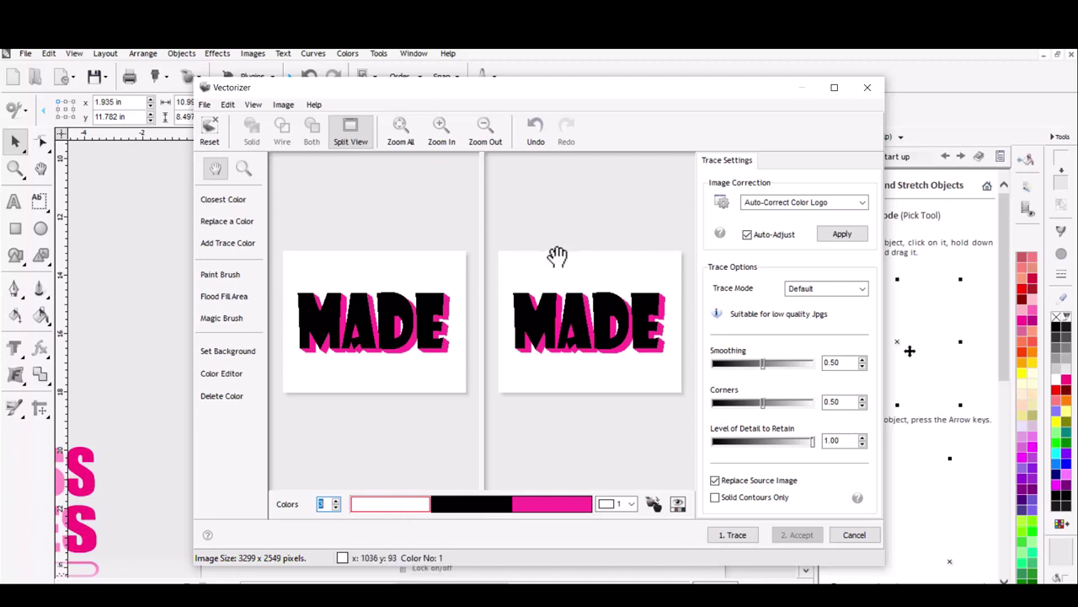
{"action": "left_click", "coordinate": [396, 509]}
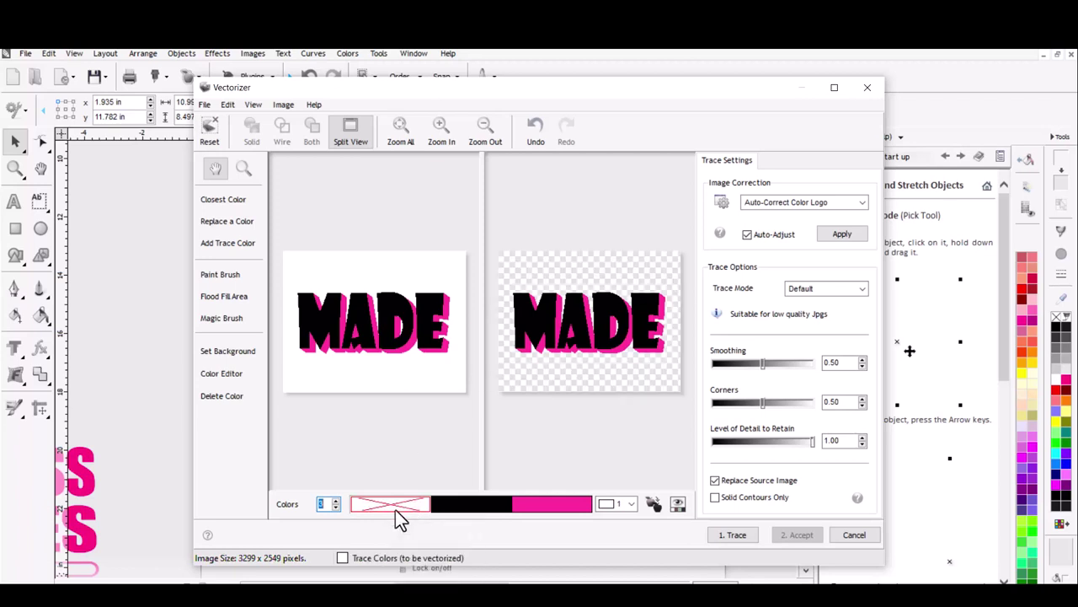
Step: Trace the MADE image with the white background included, retrace it with white excluded, and accept the result
{"action": "left_click", "coordinate": [395, 508]}
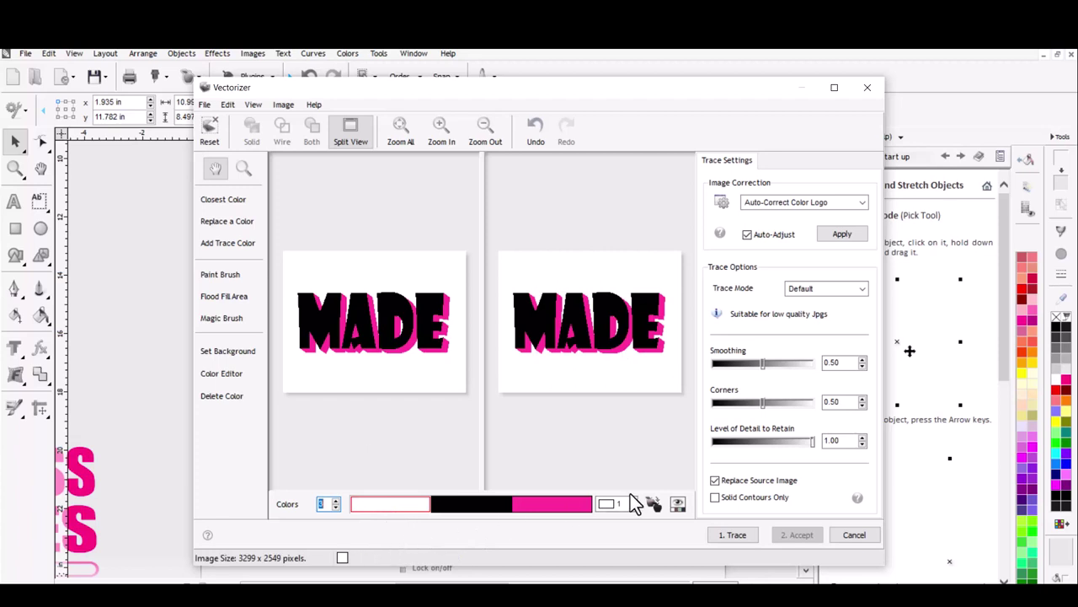
{"action": "left_click", "coordinate": [730, 533]}
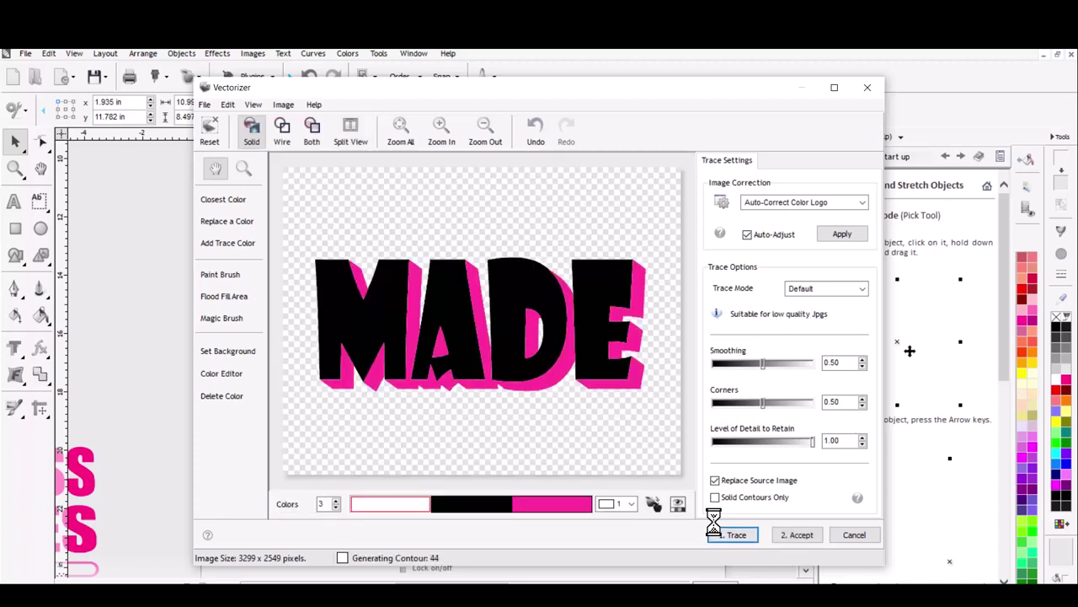
{"action": "left_click", "coordinate": [404, 507]}
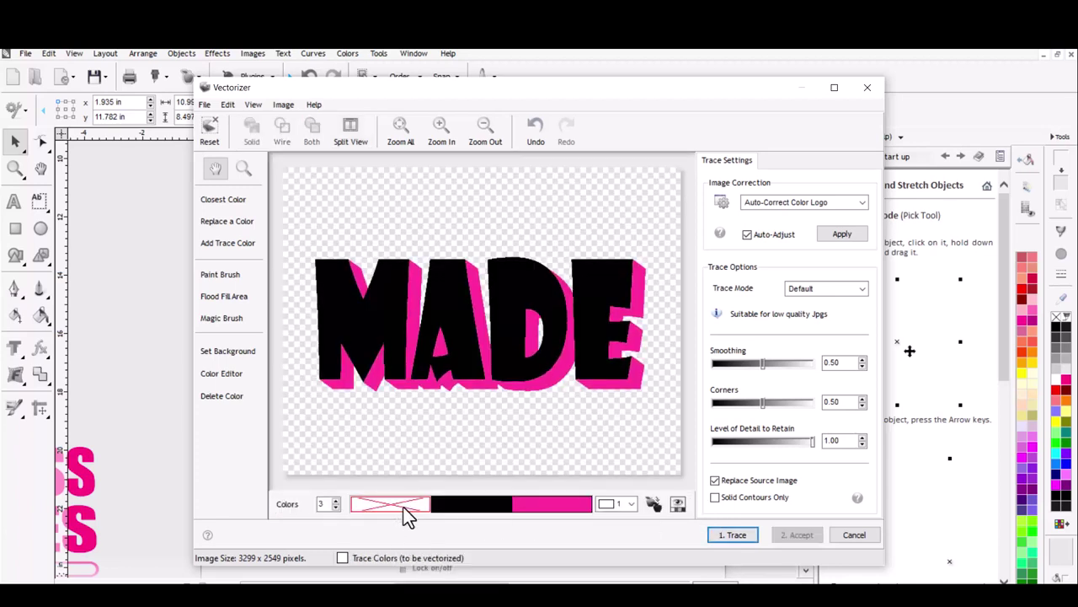
{"action": "left_click", "coordinate": [733, 543]}
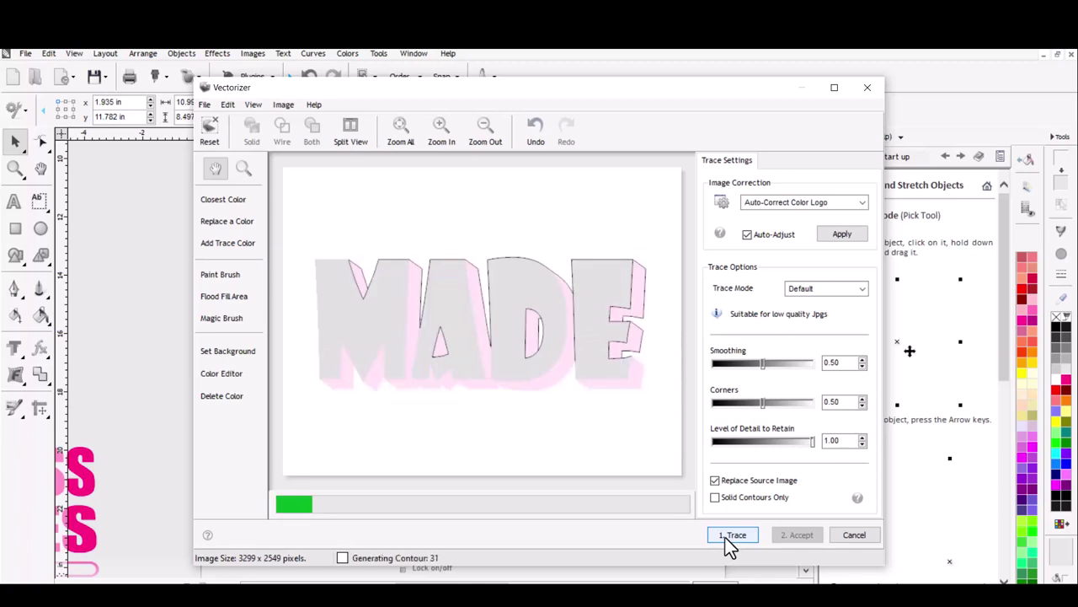
{"action": "left_click", "coordinate": [797, 535]}
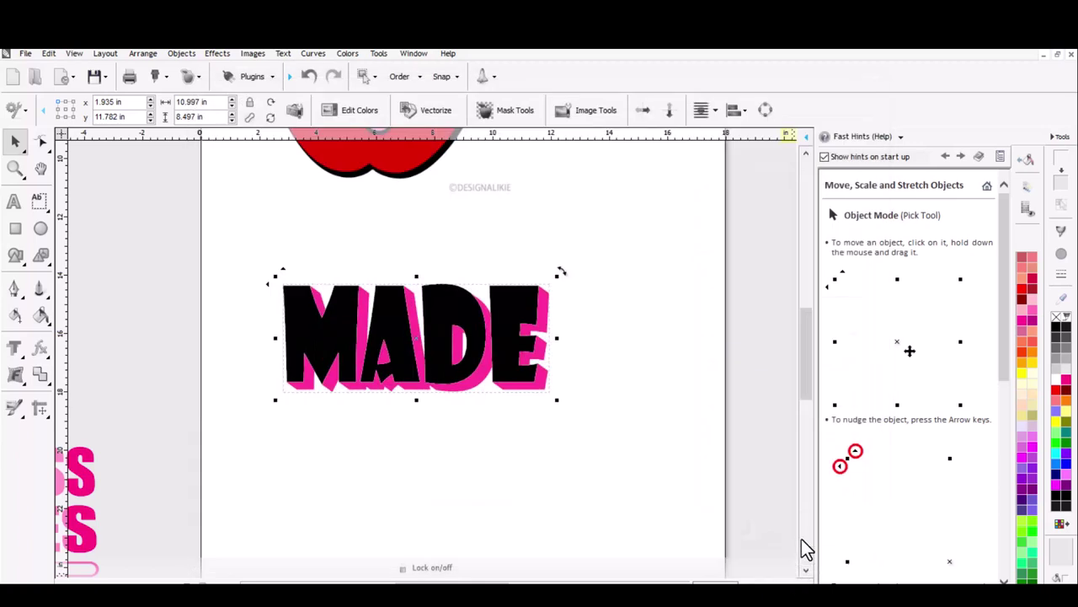
Step: Move the traced MADE design slightly down and to the left on the page, and ungroup it
{"action": "left_click", "coordinate": [494, 421]}
{"action": "left_click_drag", "start_coordinate": [421, 346], "coordinate": [401, 380]}
{"action": "right_click", "coordinate": [406, 390]}
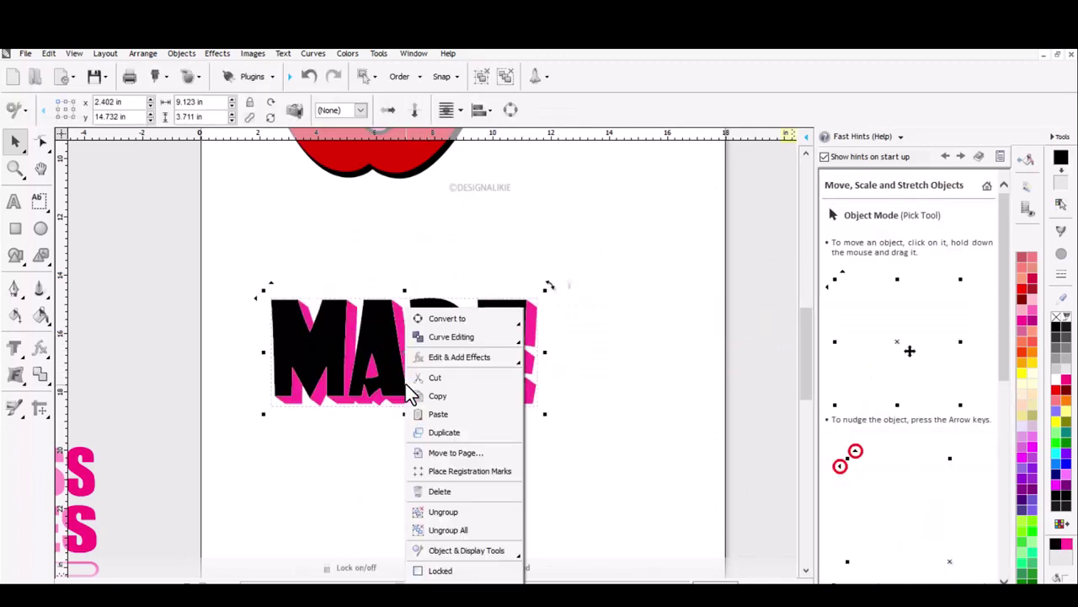
{"action": "left_click", "coordinate": [469, 516]}
Step: Move the black D, E and A separately out of the MADE design, and undo the three moves
{"action": "left_click_drag", "start_coordinate": [434, 308], "coordinate": [595, 188]}
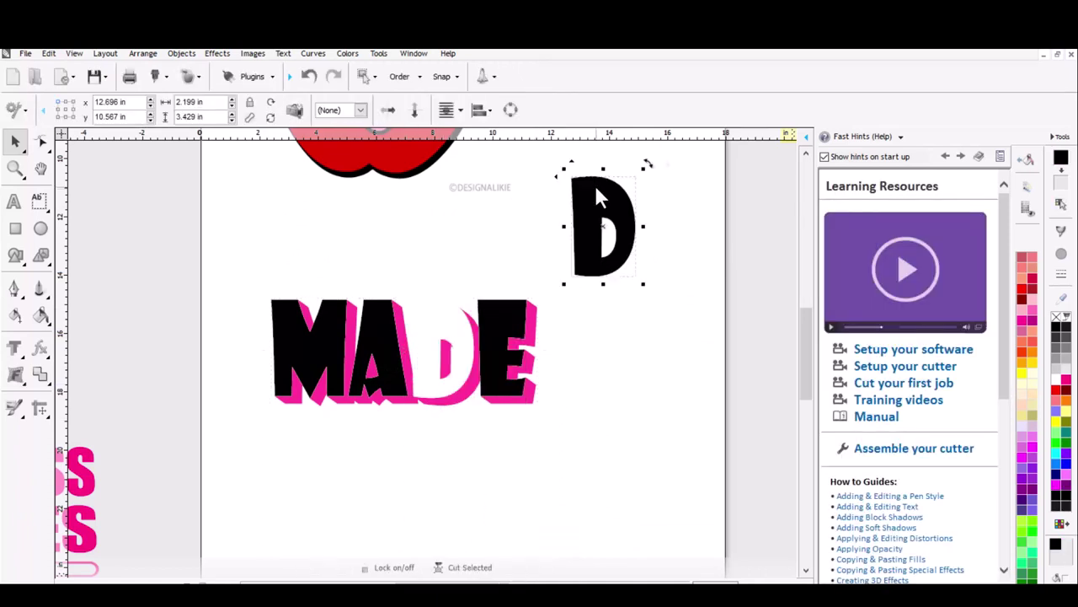
{"action": "left_click_drag", "start_coordinate": [491, 377], "coordinate": [650, 296]}
{"action": "left_click_drag", "start_coordinate": [397, 389], "coordinate": [610, 449]}
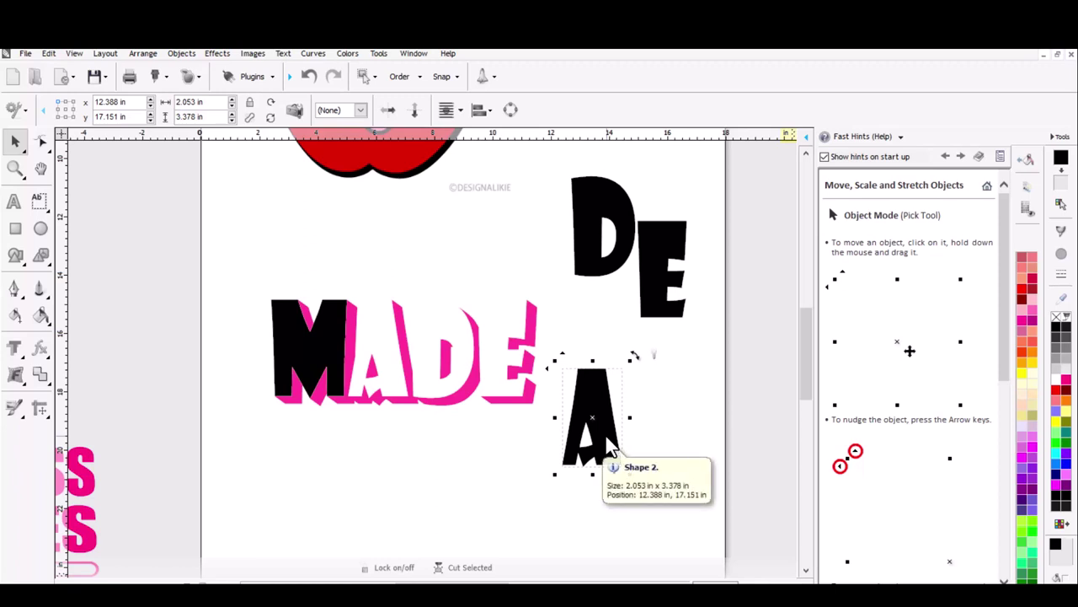
{"action": "key", "text": "ctrl+z"}
{"action": "key", "text": "ctrl+z"}
{"action": "key", "text": "ctrl+z"}
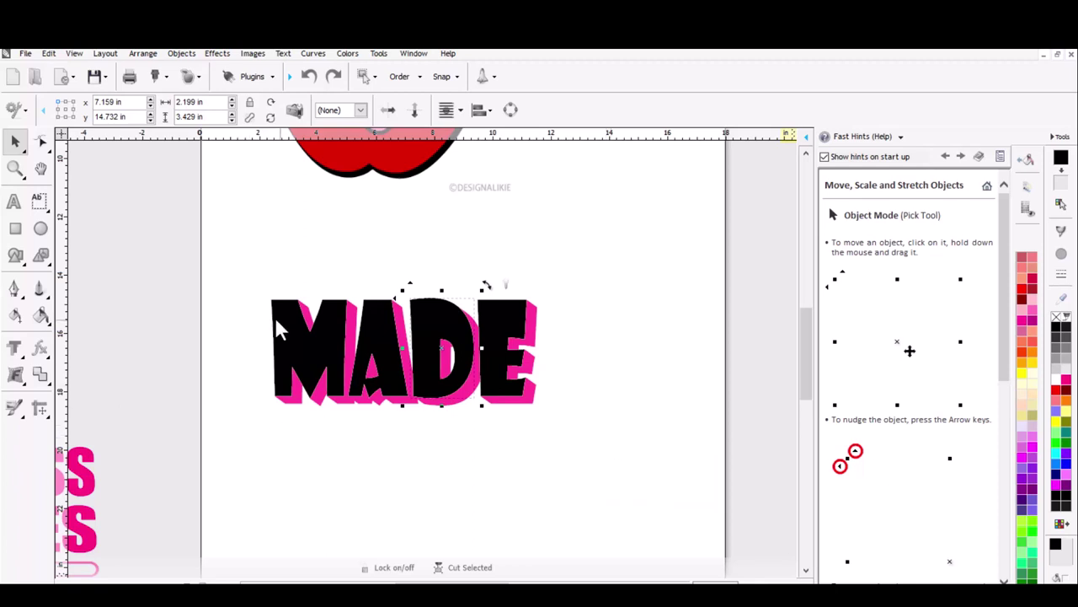
Step: Select all the MADE shapes together and set their overall width to 10 inches
{"action": "left_click_drag", "start_coordinate": [272, 291], "coordinate": [623, 449]}
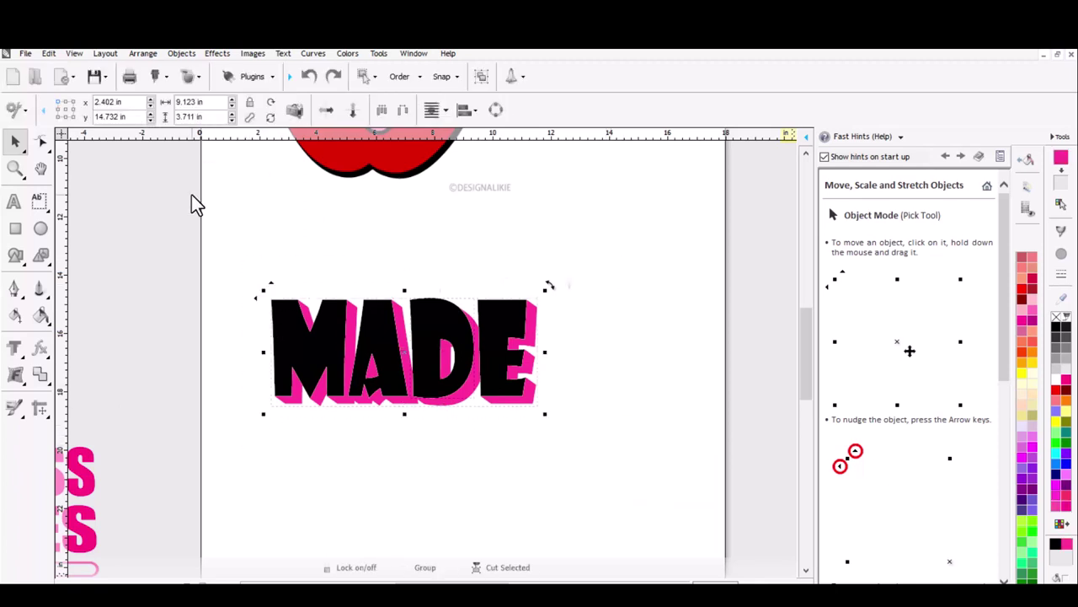
{"action": "double_click", "coordinate": [182, 102]}
{"action": "type", "text": "1"}
{"action": "key", "text": "Return"}
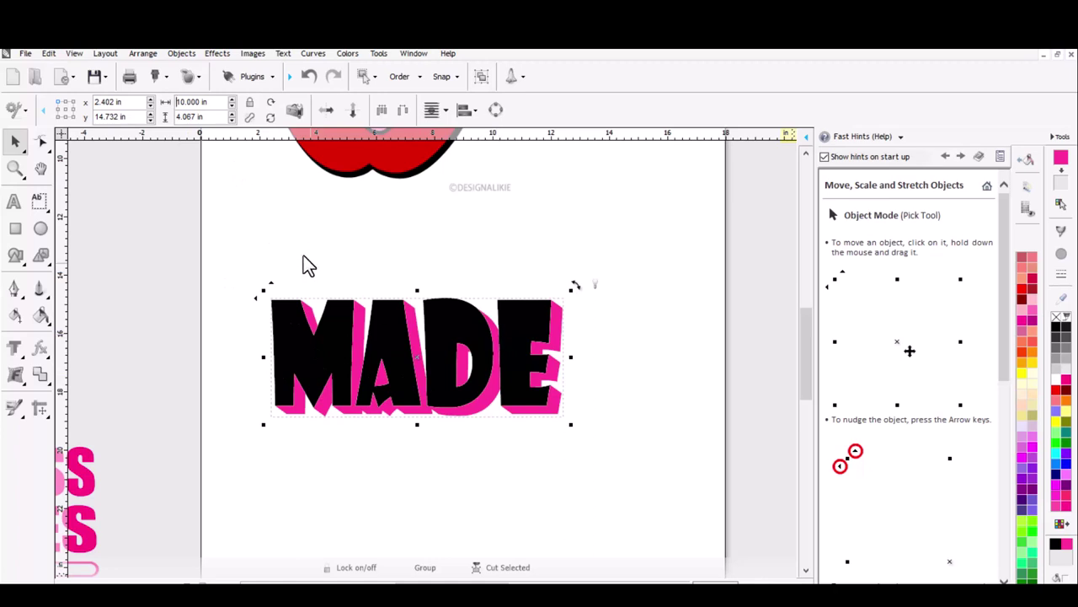
Step: Open the cut setup for the selected MADE shapes and set it to mirrored without rotation
{"action": "left_click", "coordinate": [27, 56]}
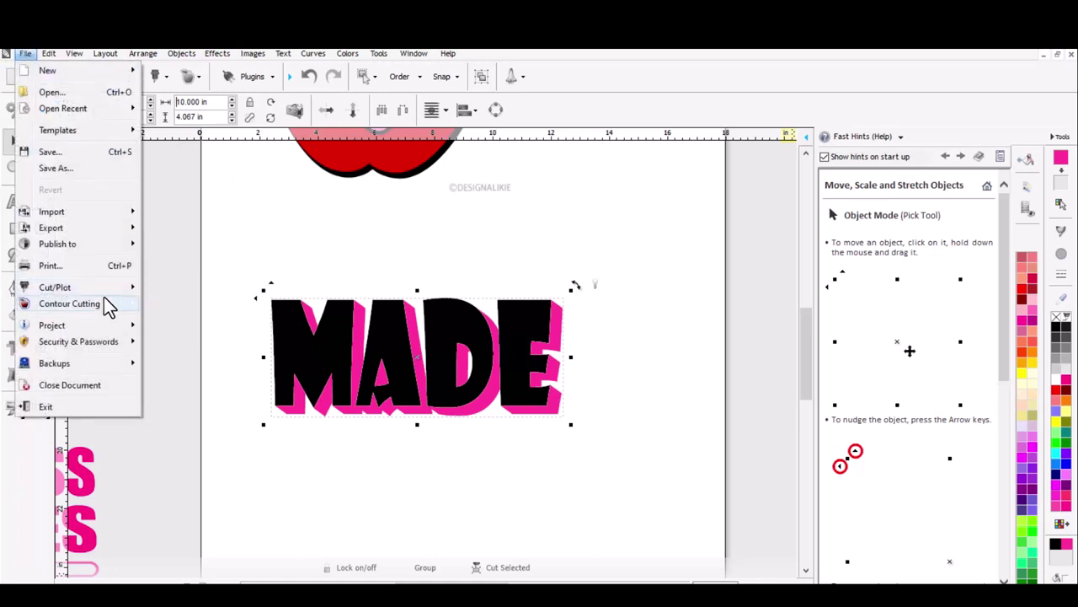
{"action": "mouse_move", "coordinate": [113, 287]}
{"action": "left_click", "coordinate": [179, 304]}
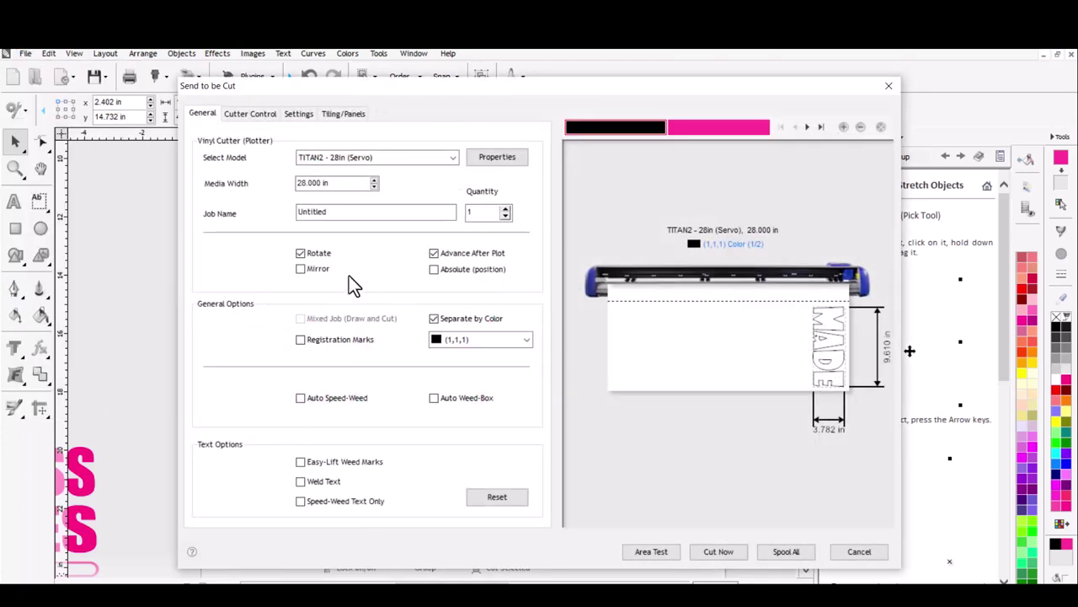
{"action": "left_click", "coordinate": [301, 253]}
{"action": "left_click", "coordinate": [304, 273]}
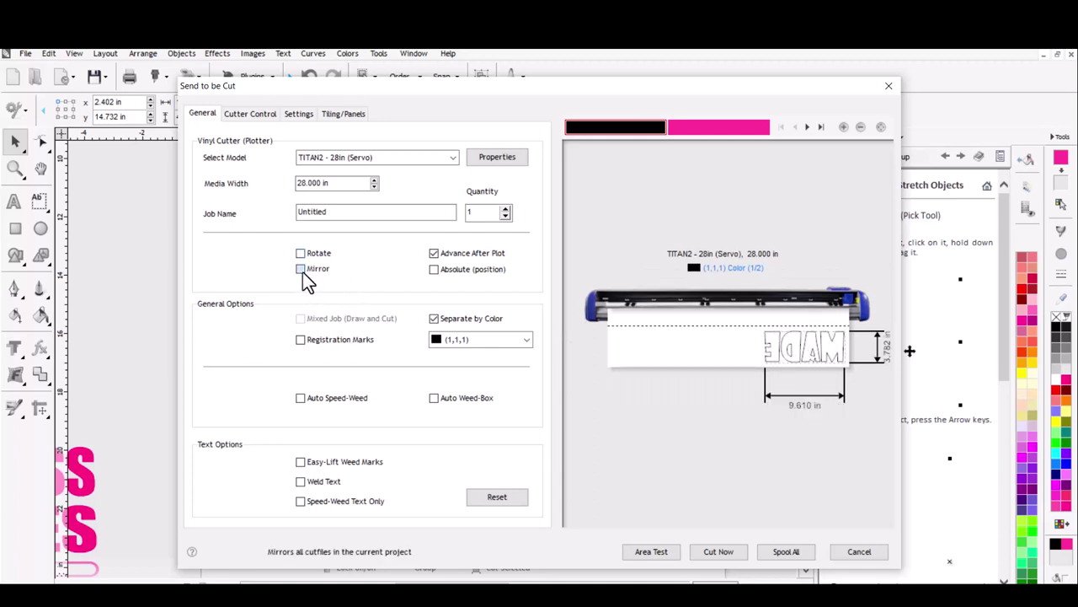
Step: Compare the pink layer's cut preview with the combined and color-separated previews, and close the setup without cutting
{"action": "left_click", "coordinate": [707, 131]}
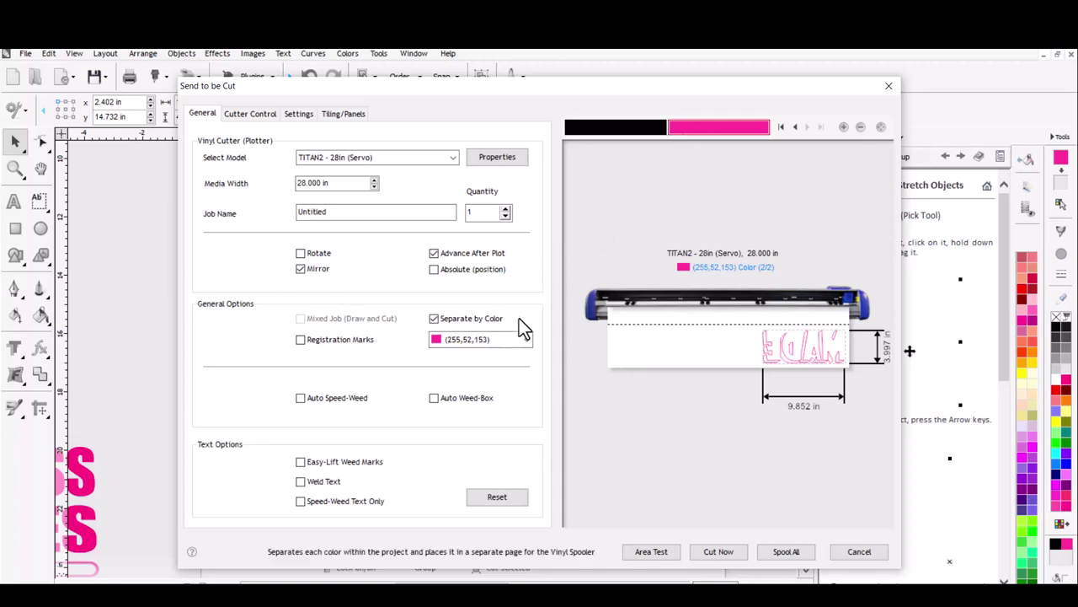
{"action": "left_click", "coordinate": [434, 320]}
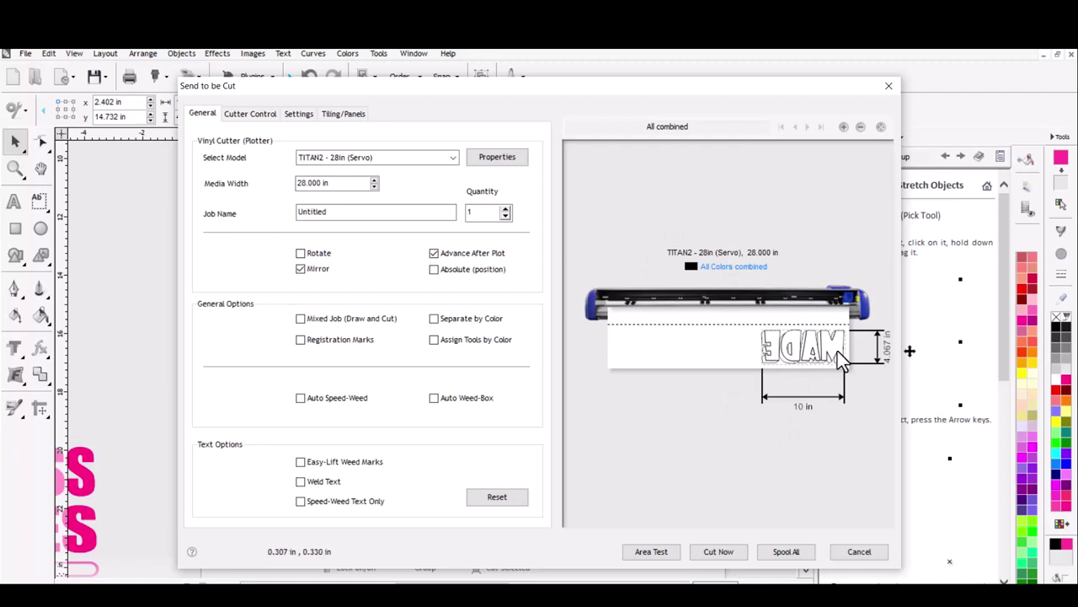
{"action": "left_click", "coordinate": [434, 320]}
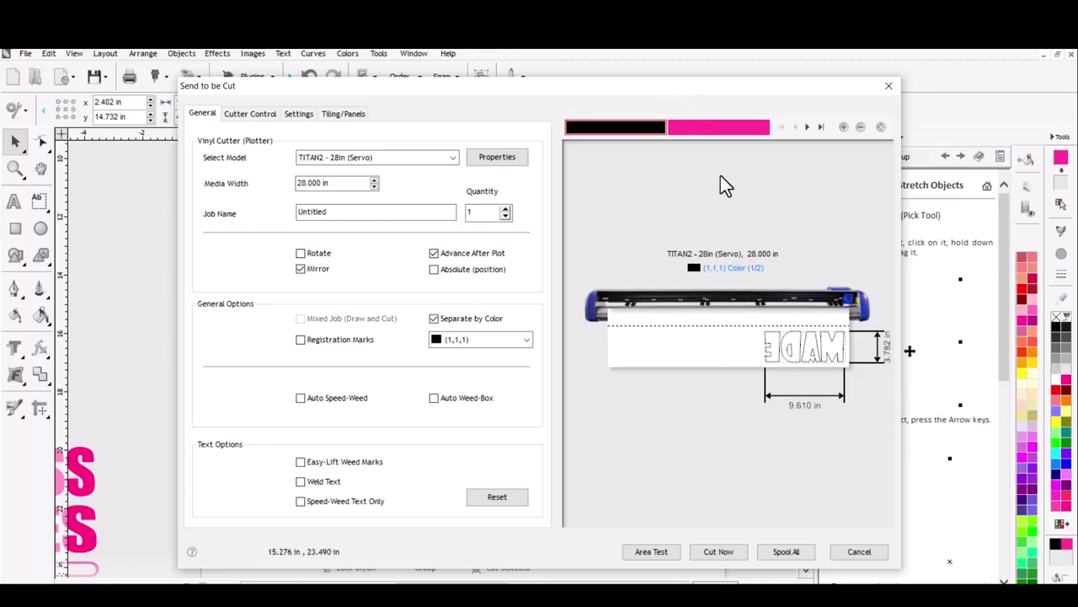
{"action": "left_click", "coordinate": [688, 125]}
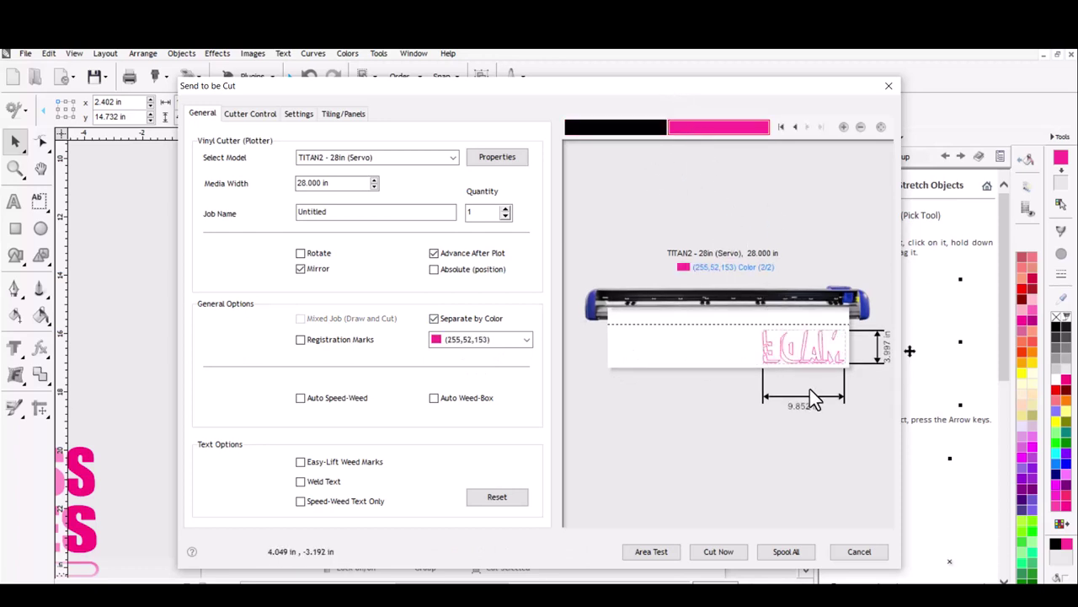
{"action": "left_click", "coordinate": [856, 553]}
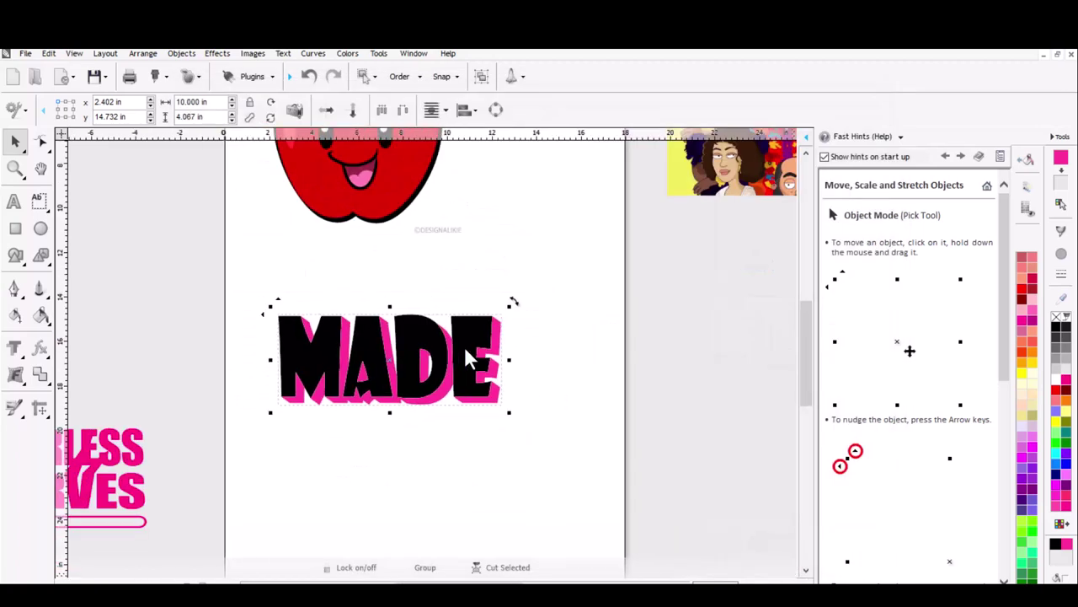
Step: Move the MADE shapes off the page to its lower right, and open the apple image in the Vectorizer
{"action": "left_click_drag", "start_coordinate": [380, 359], "coordinate": [722, 496]}
{"action": "scroll", "coordinate": [467, 217], "scroll_direction": "up", "scroll_amount": 5}
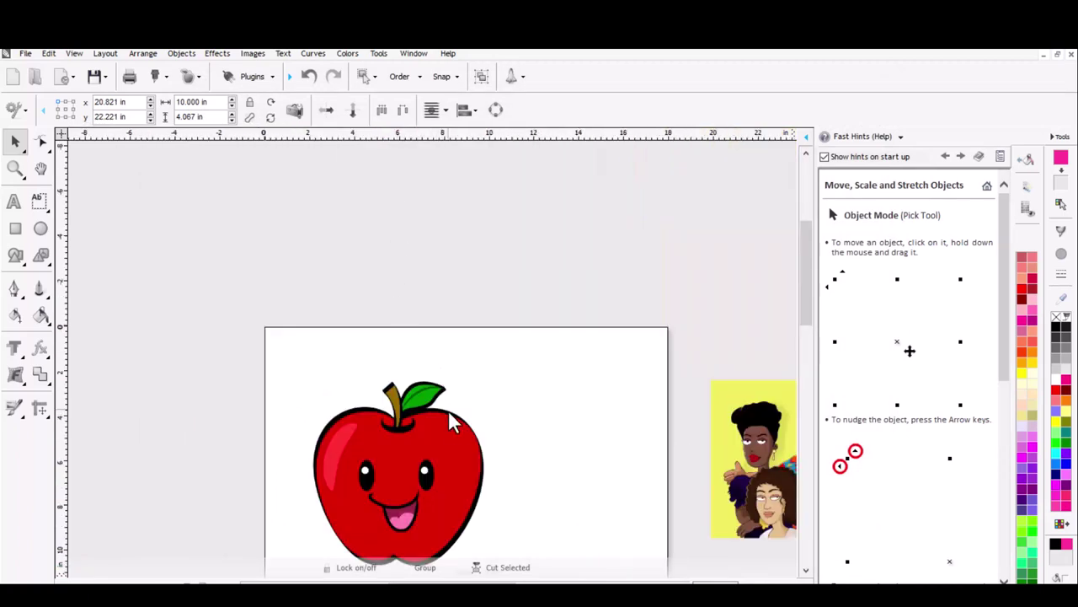
{"action": "scroll", "coordinate": [448, 410], "scroll_direction": "down", "scroll_amount": 1}
{"action": "scroll", "coordinate": [420, 466], "scroll_direction": "up", "scroll_amount": 2}
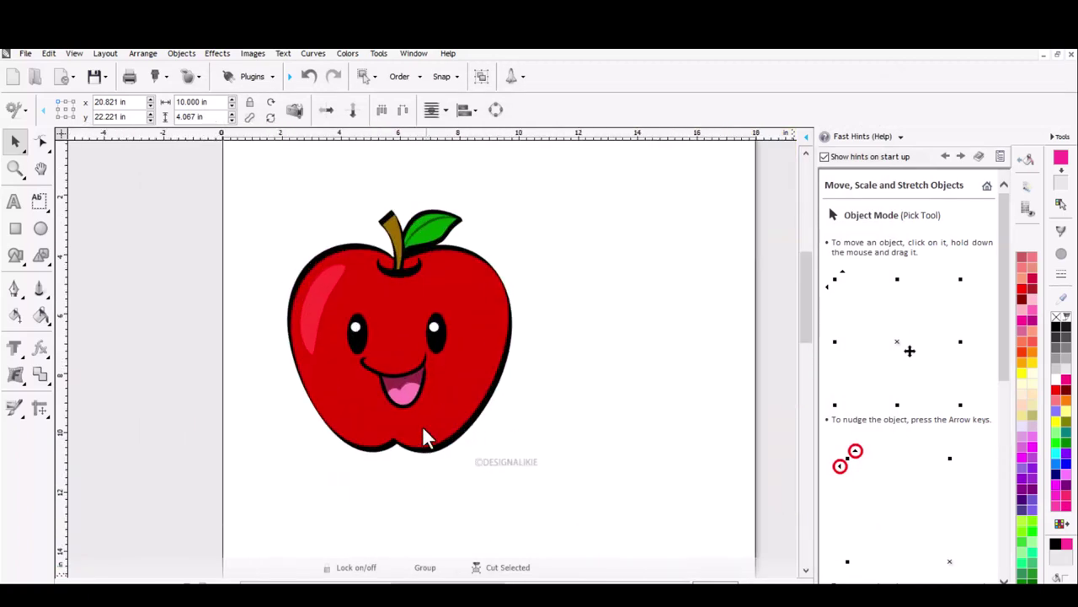
{"action": "left_click", "coordinate": [412, 364]}
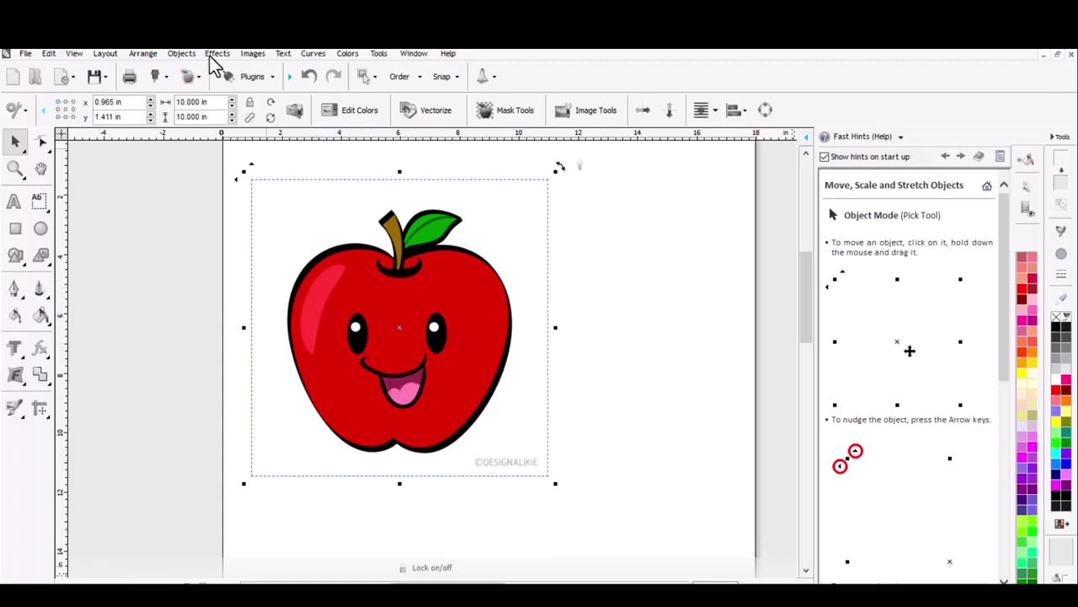
{"action": "left_click", "coordinate": [436, 111]}
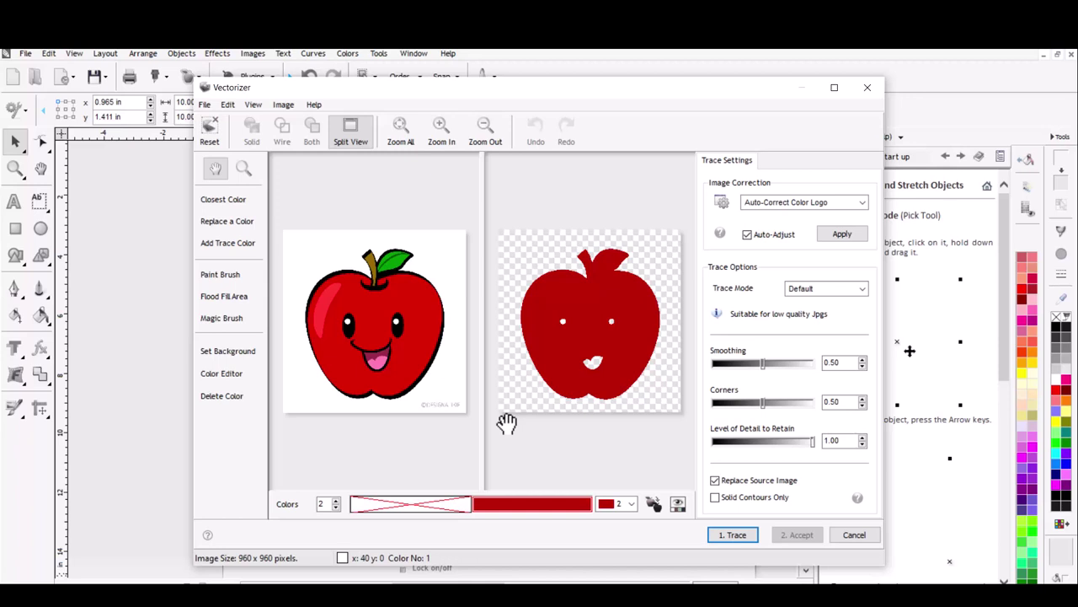
Step: Raise the number of trace colors for the apple image to 10, comparing the preview with the original
{"action": "left_click", "coordinate": [335, 501]}
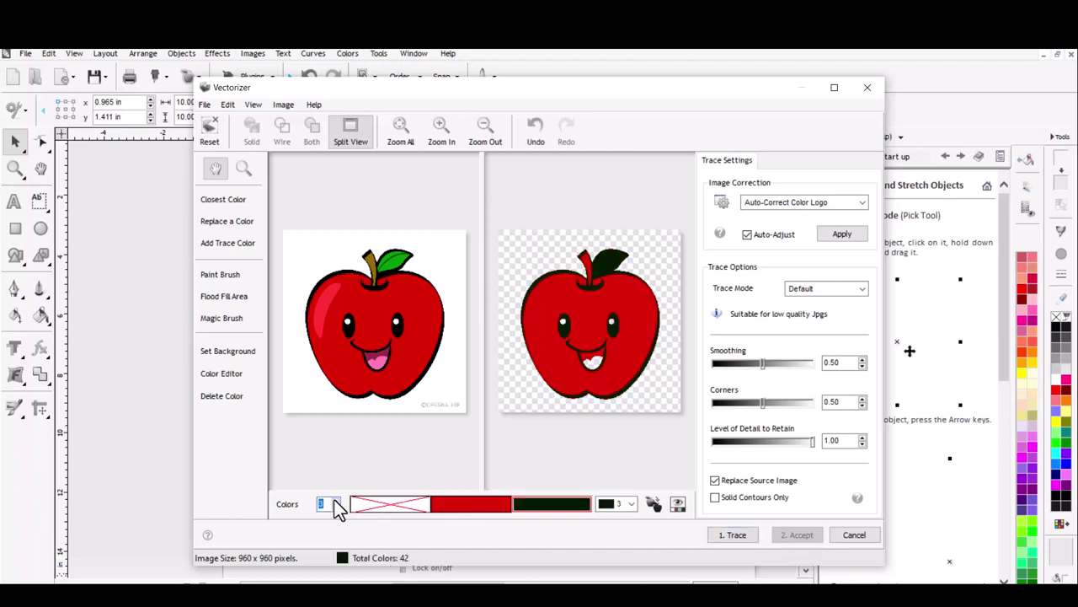
{"action": "left_click", "coordinate": [334, 501]}
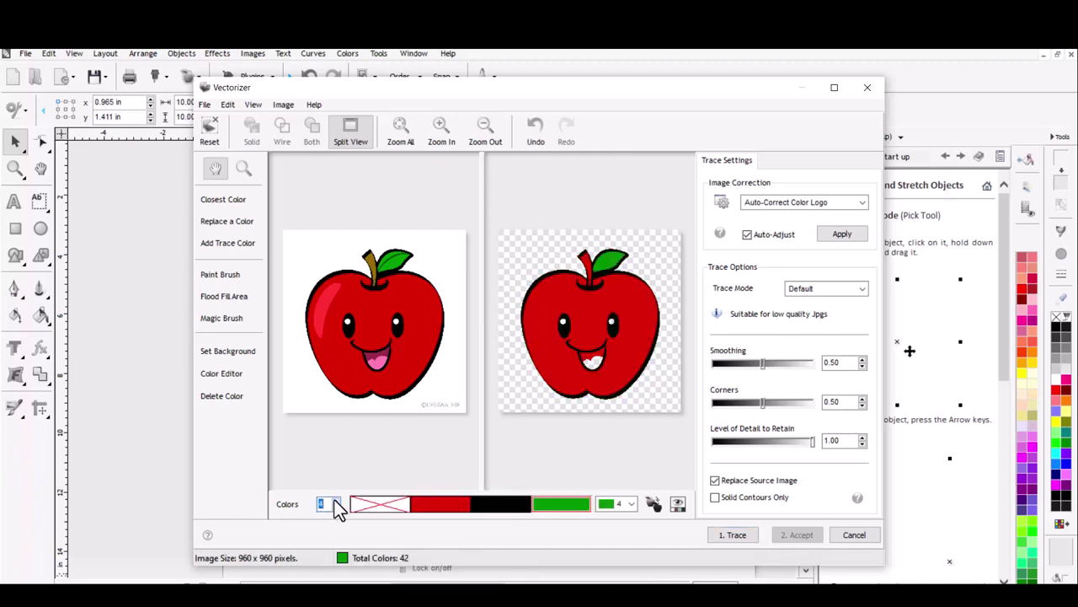
{"action": "left_click", "coordinate": [336, 501]}
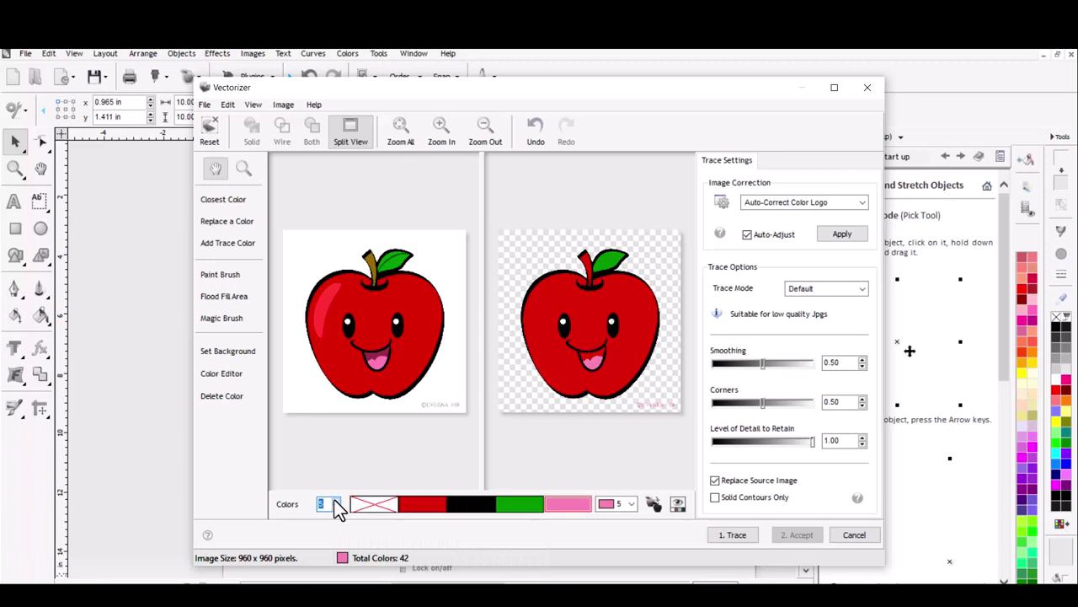
{"action": "left_click", "coordinate": [336, 501]}
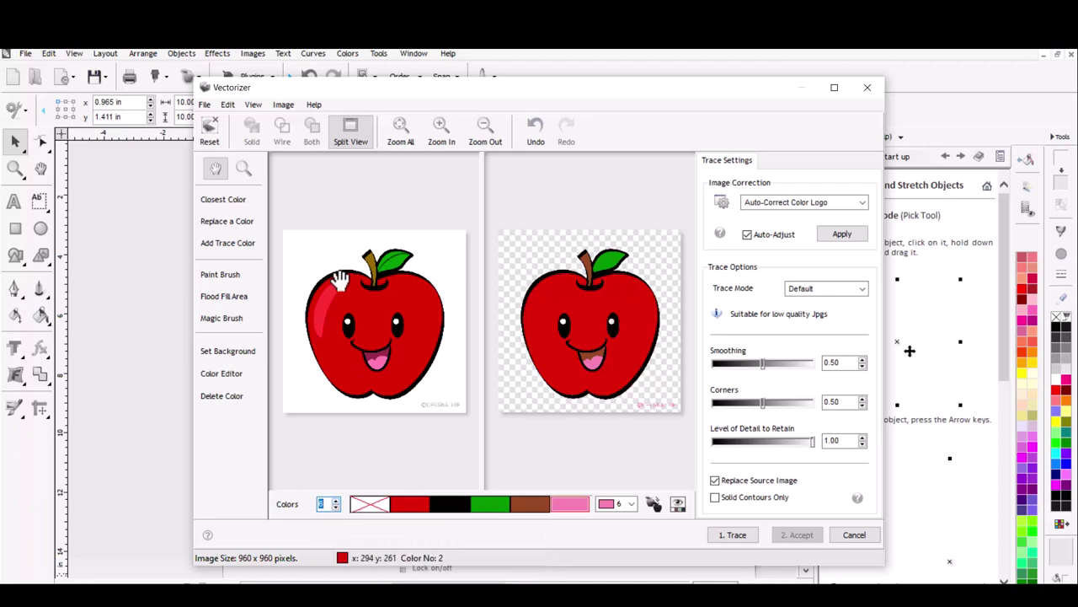
{"action": "left_click", "coordinate": [337, 500]}
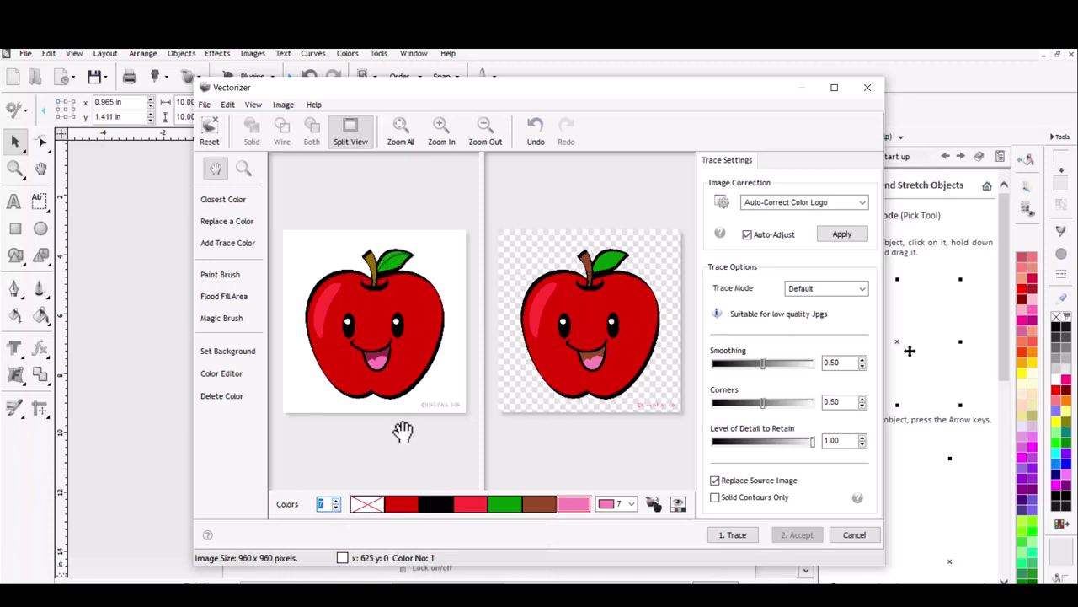
{"action": "left_click", "coordinate": [334, 500]}
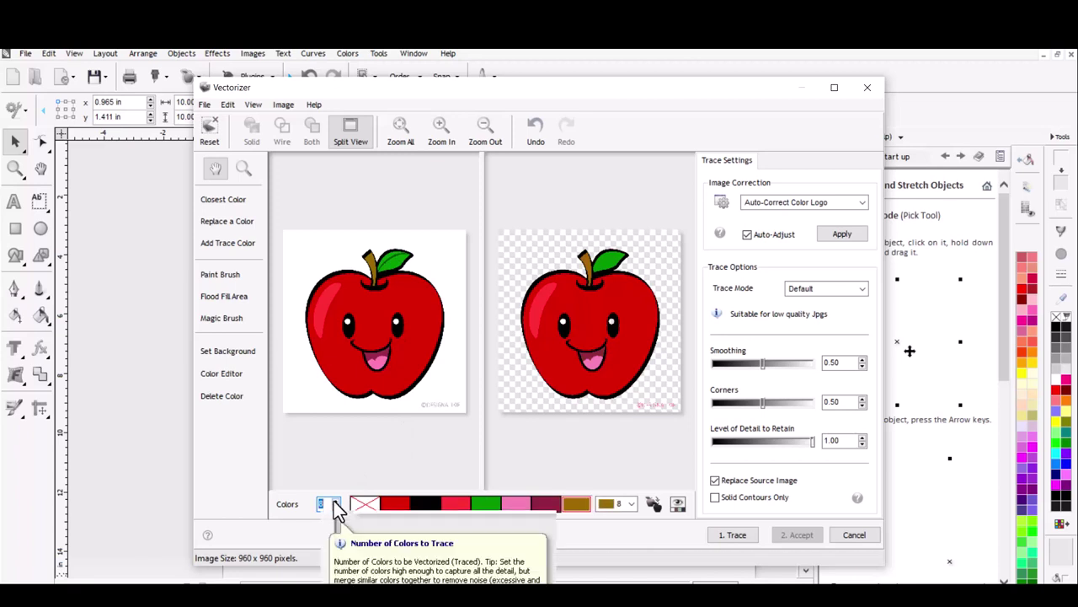
{"action": "left_click", "coordinate": [337, 508]}
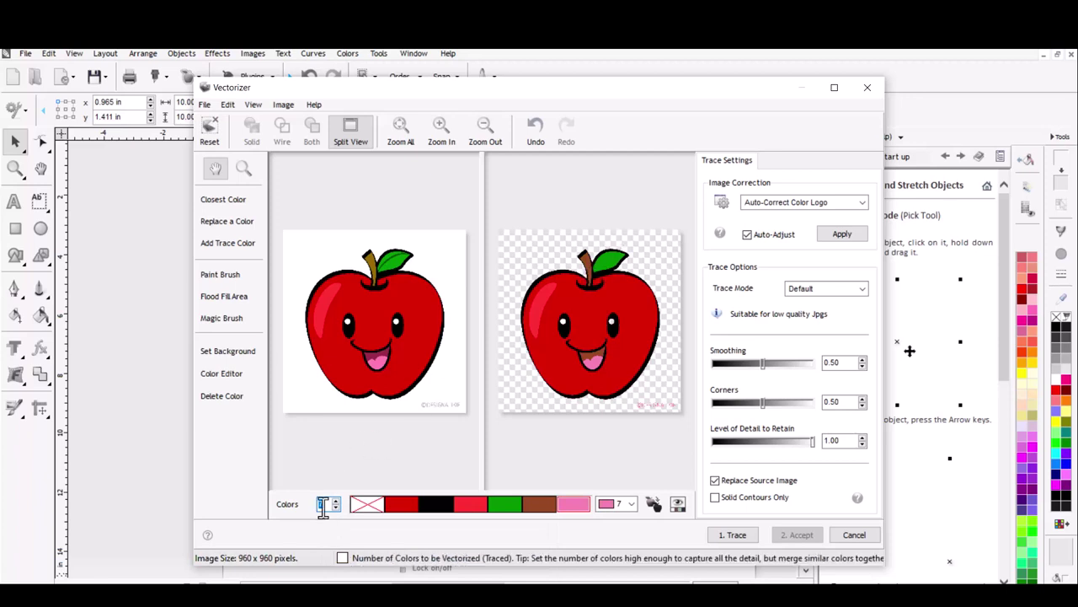
{"action": "left_click", "coordinate": [336, 500]}
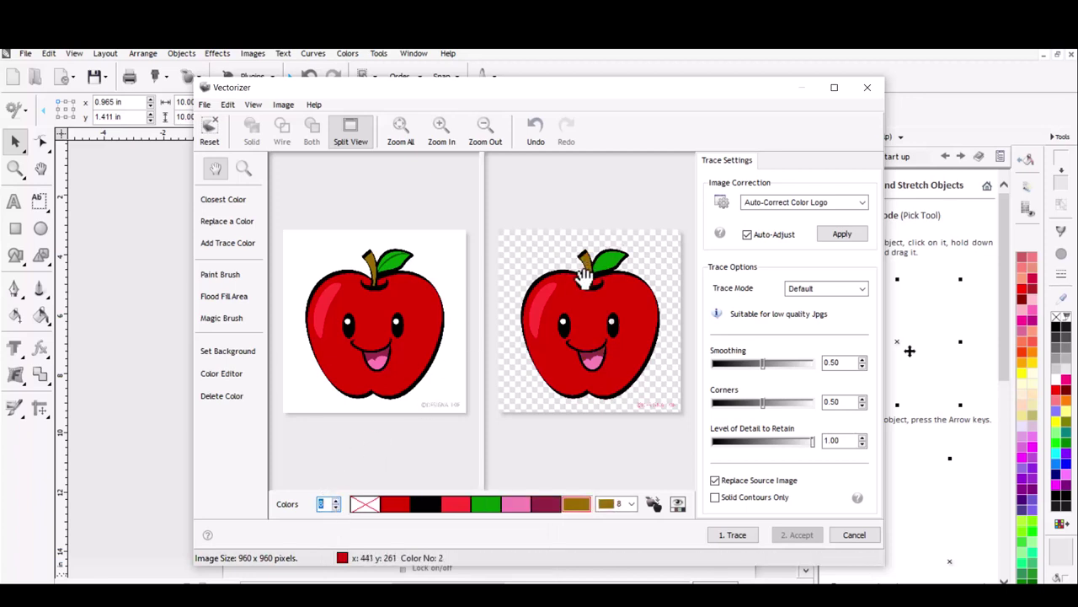
{"action": "left_click", "coordinate": [335, 501]}
{"action": "left_click", "coordinate": [336, 501]}
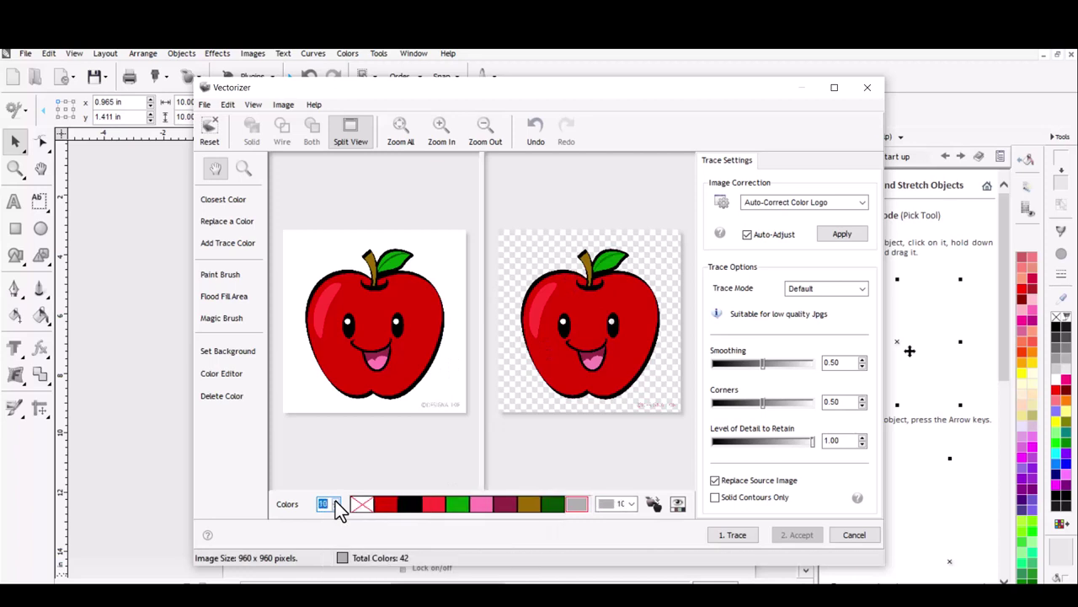
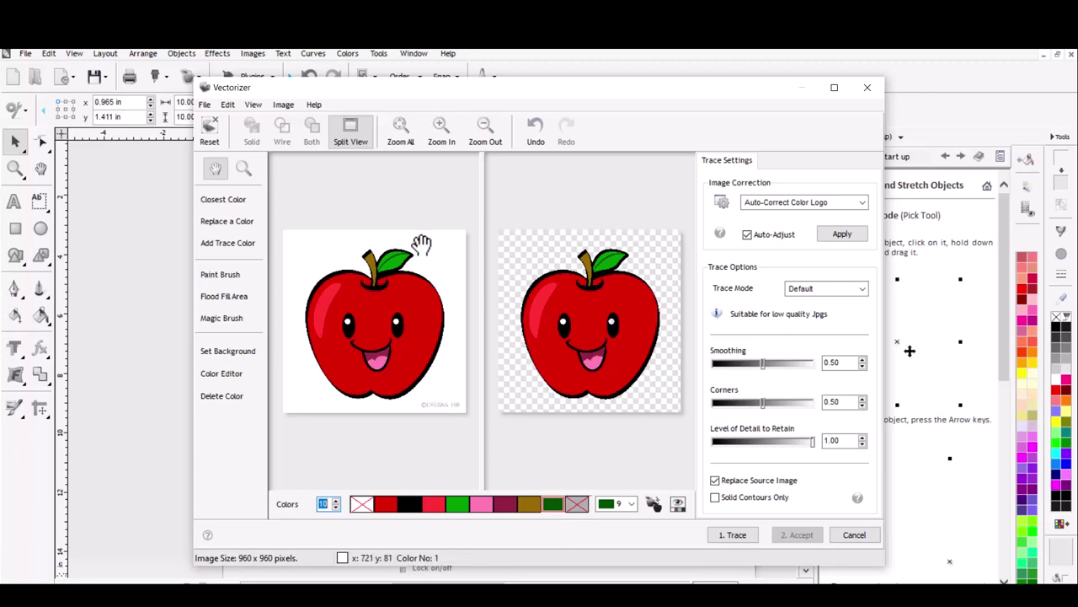
Step: Change the dark green ninth trace color of the apple to black
{"action": "double_click", "coordinate": [554, 504]}
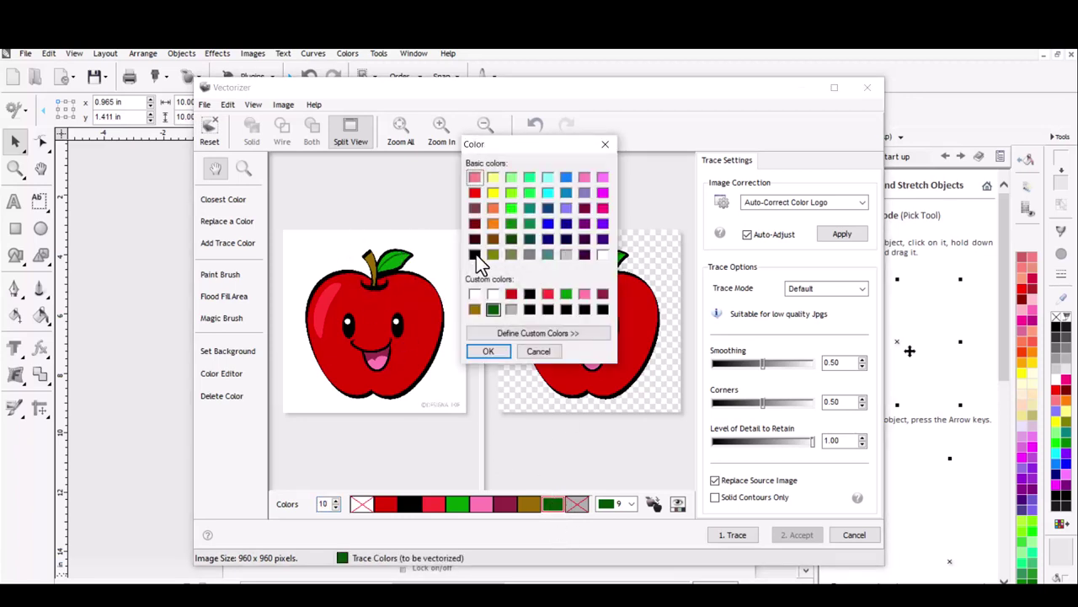
{"action": "left_click", "coordinate": [475, 254]}
{"action": "left_click", "coordinate": [489, 352]}
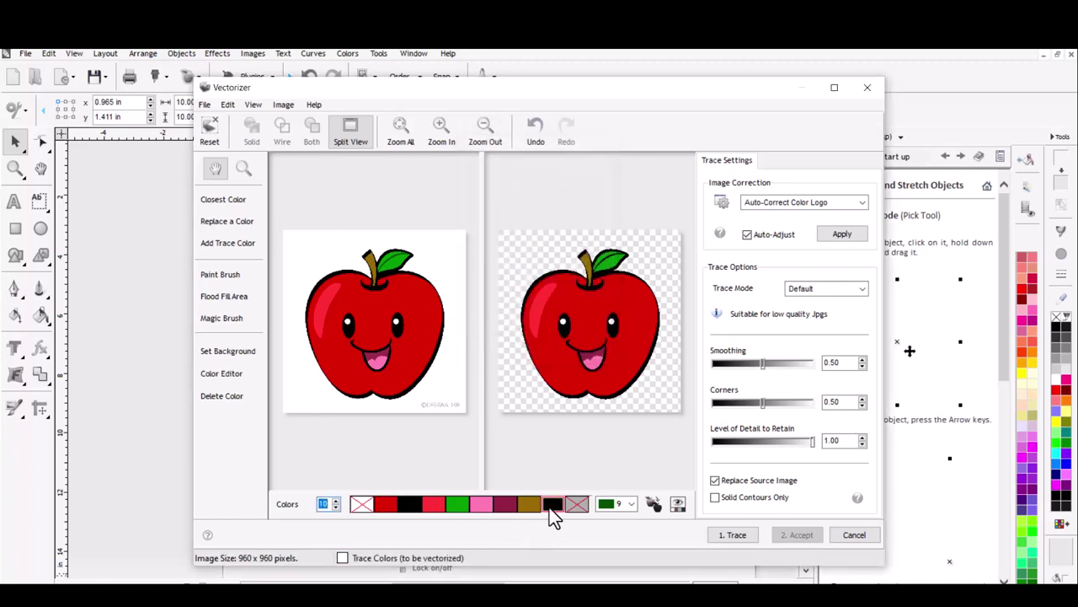
Step: Inspect the areas covered by the apple's brown and maroon trace colors, checking the mouth interior up close without changing any color
{"action": "left_click", "coordinate": [529, 504]}
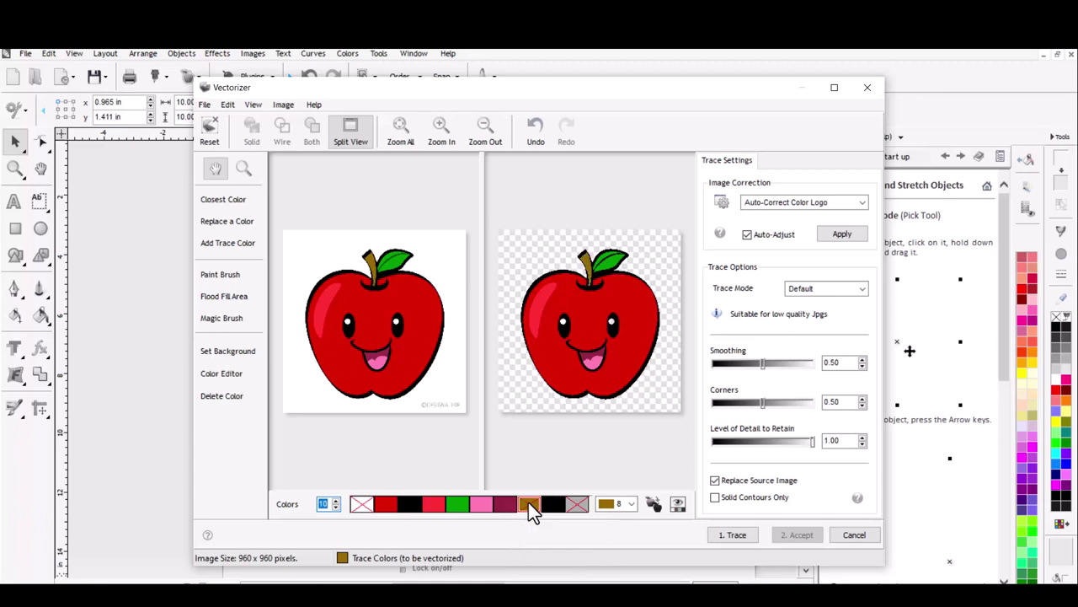
{"action": "left_click", "coordinate": [509, 507]}
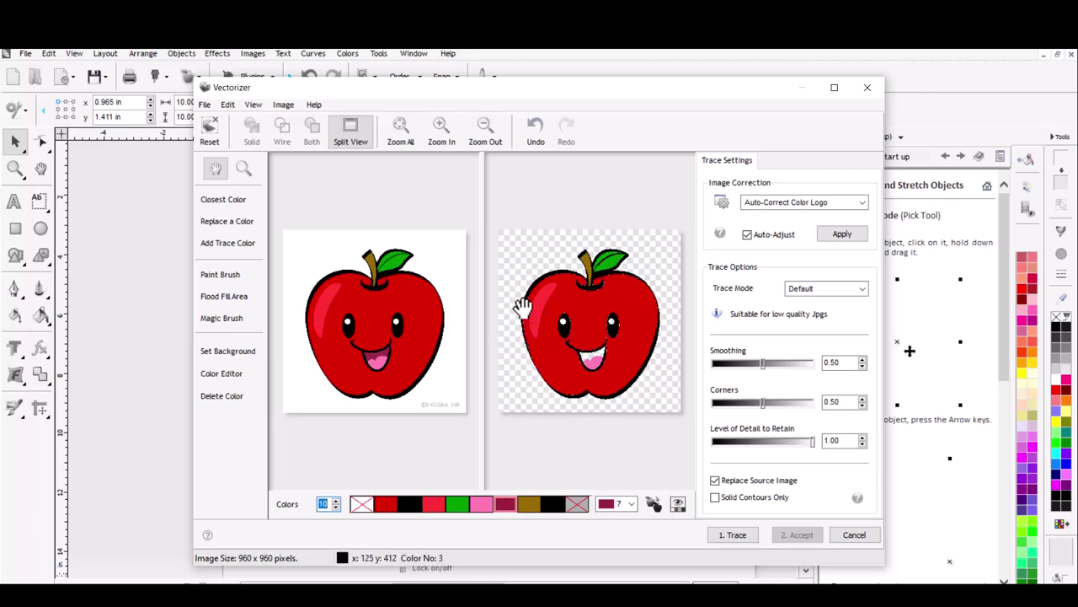
{"action": "left_click", "coordinate": [440, 134]}
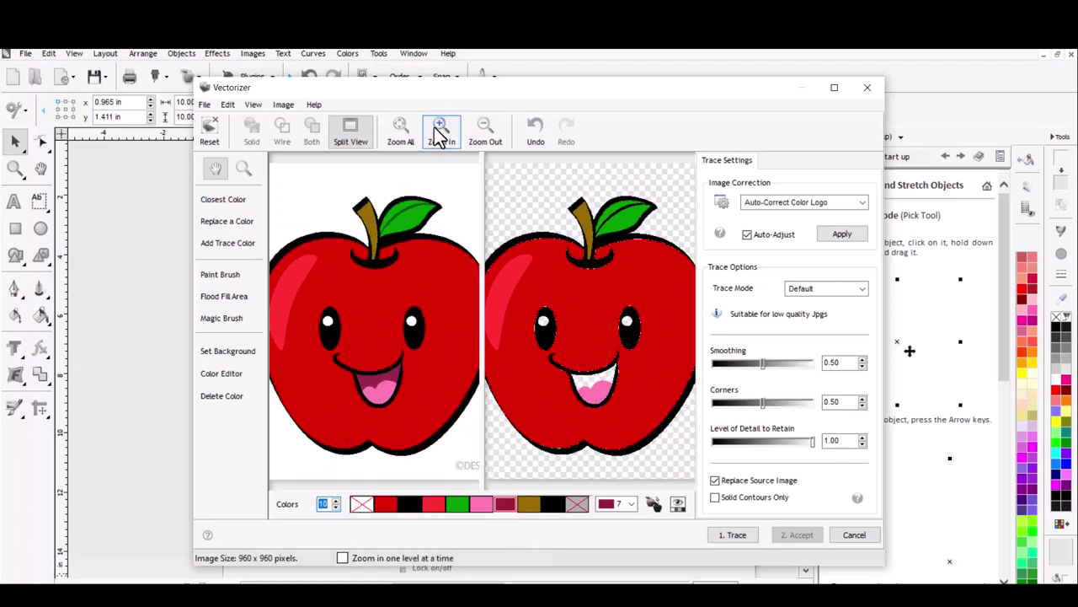
{"action": "left_click", "coordinate": [439, 133]}
{"action": "left_click", "coordinate": [440, 133]}
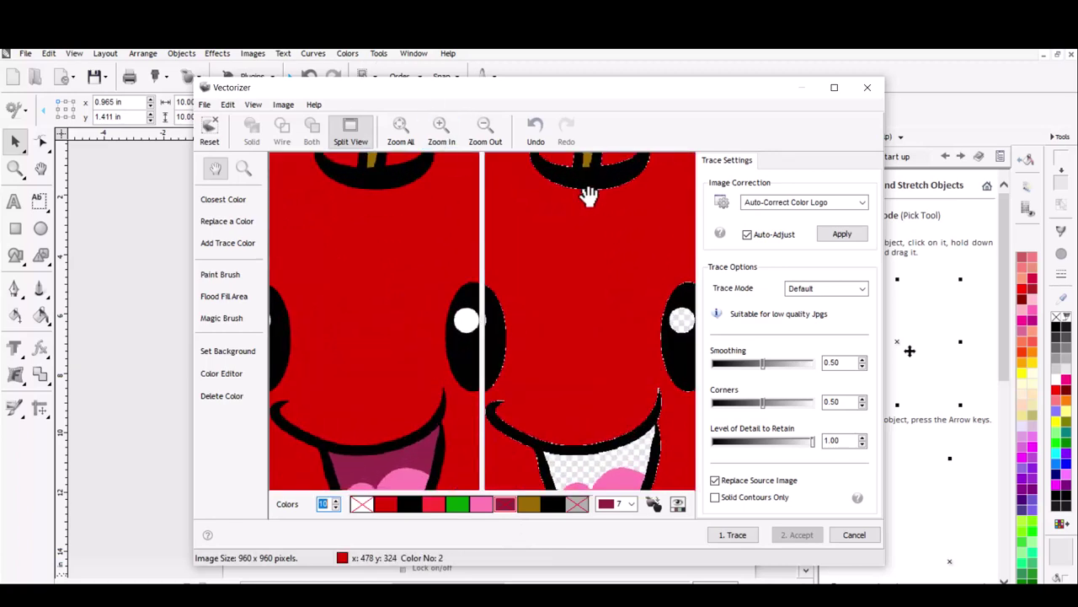
{"action": "double_click", "coordinate": [510, 505]}
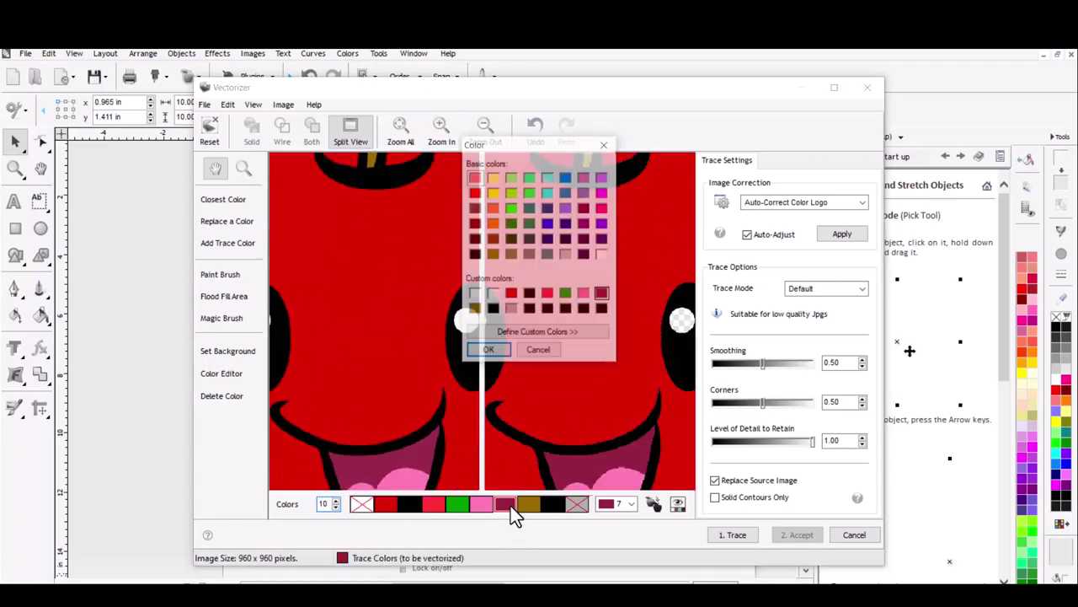
{"action": "left_click", "coordinate": [545, 350]}
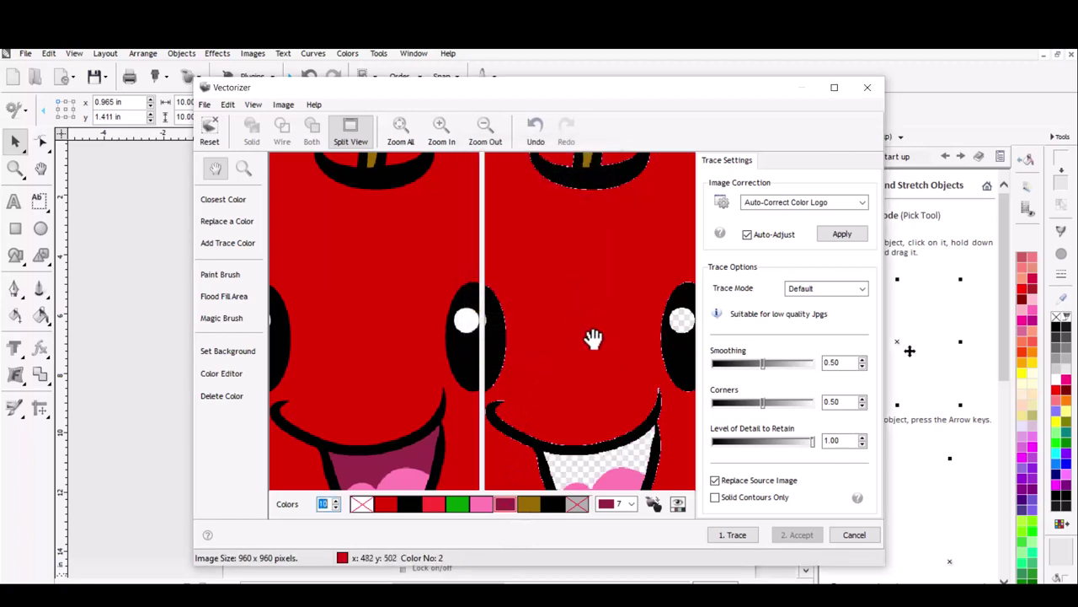
{"action": "left_click", "coordinate": [509, 501]}
{"action": "left_click", "coordinate": [482, 127]}
{"action": "left_click", "coordinate": [482, 126]}
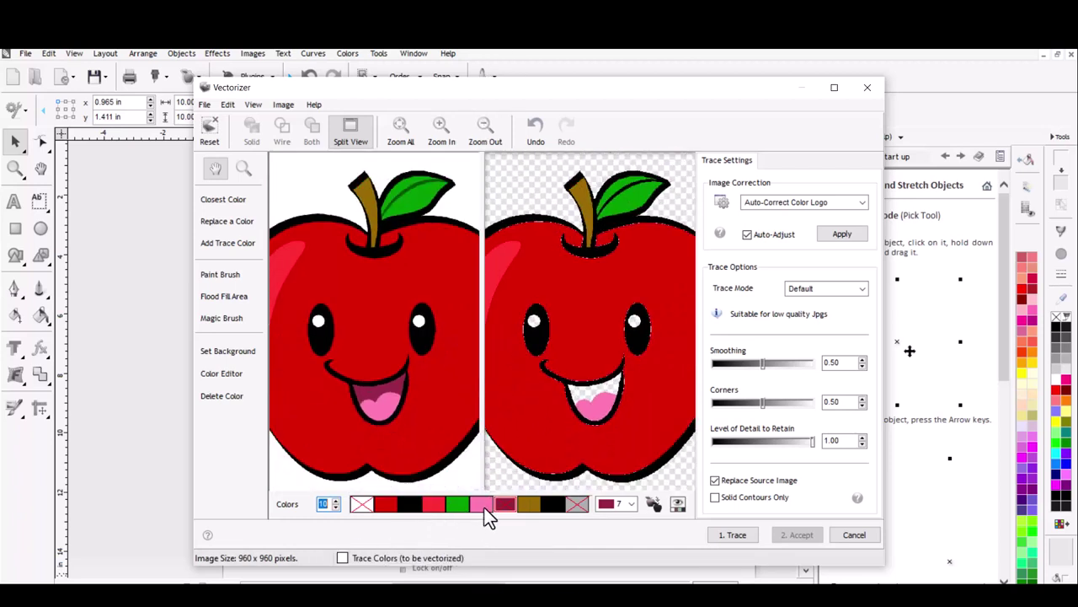
{"action": "left_click", "coordinate": [502, 505]}
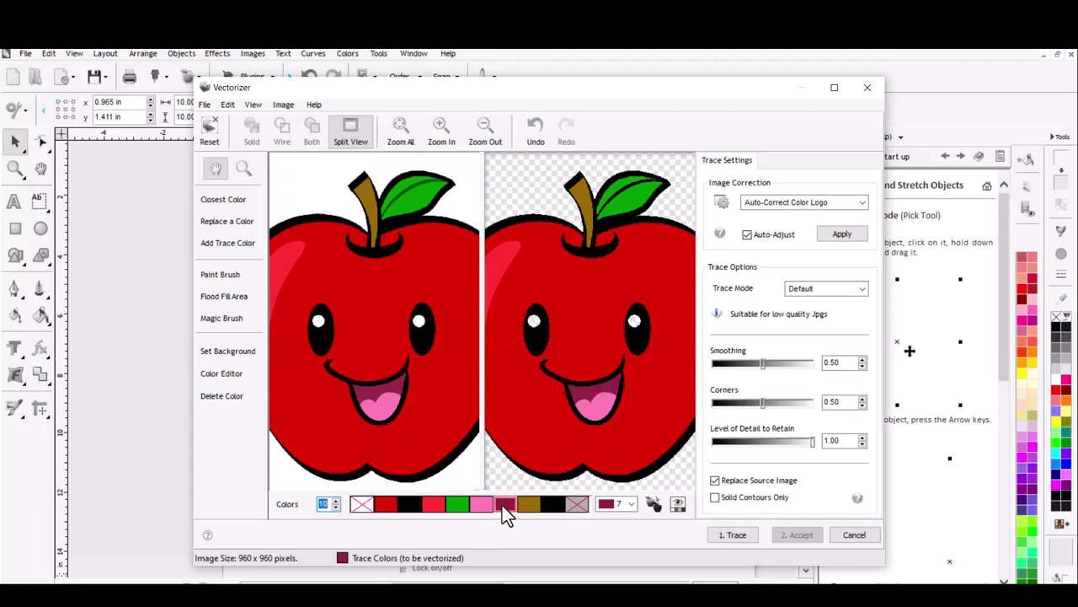
Step: Check which parts of the apple the green, light red and red trace colors cover in the Vectorizer preview
{"action": "left_click", "coordinate": [456, 506]}
{"action": "left_click", "coordinate": [455, 508]}
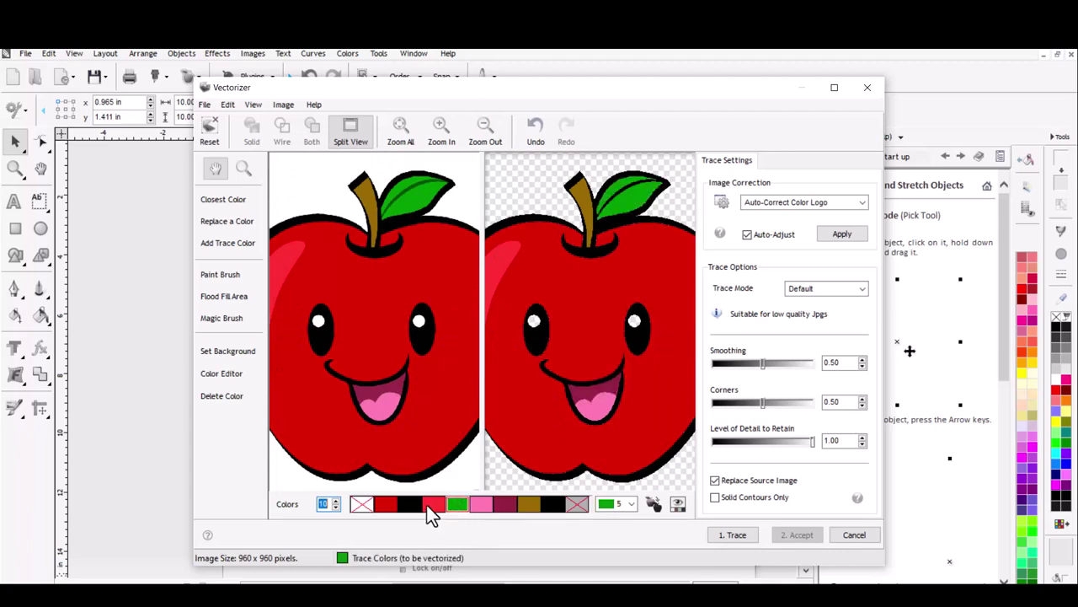
{"action": "left_click", "coordinate": [427, 506]}
{"action": "left_click", "coordinate": [427, 505]}
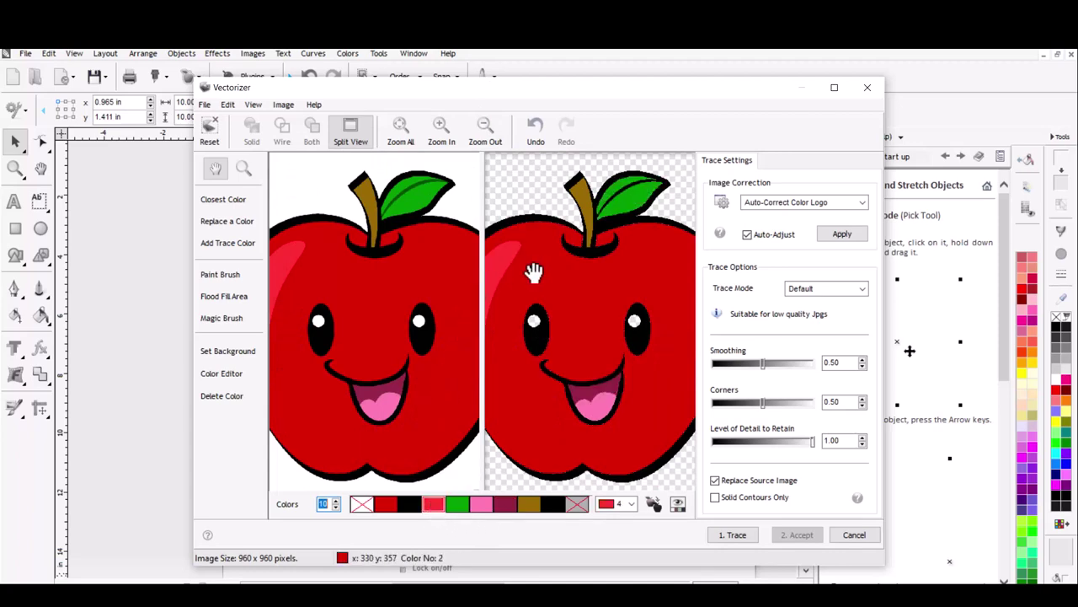
{"action": "left_click", "coordinate": [488, 127]}
{"action": "left_click", "coordinate": [491, 128]}
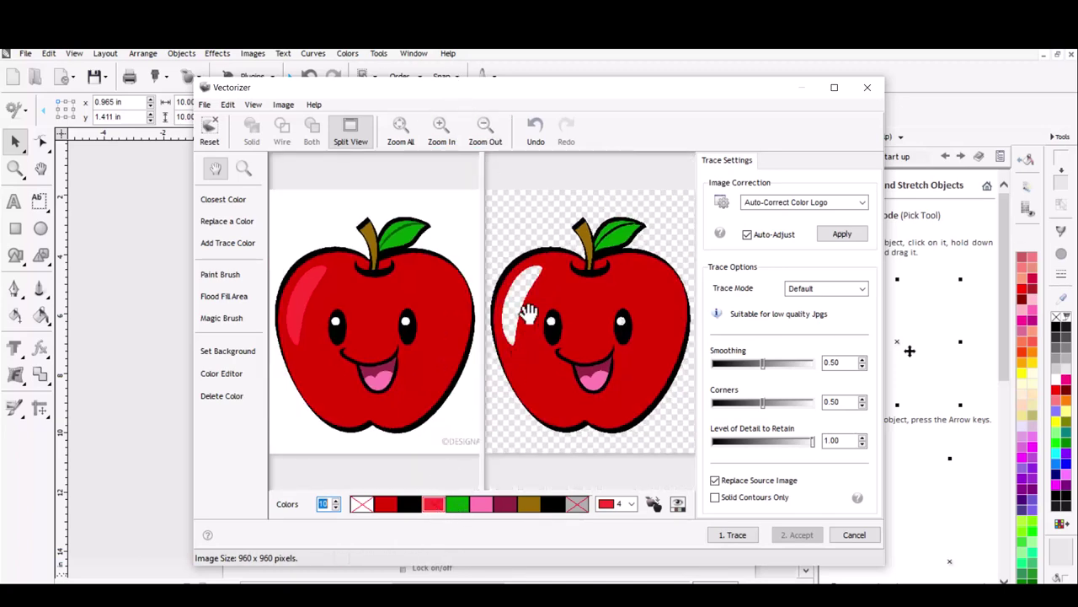
{"action": "left_click", "coordinate": [390, 505]}
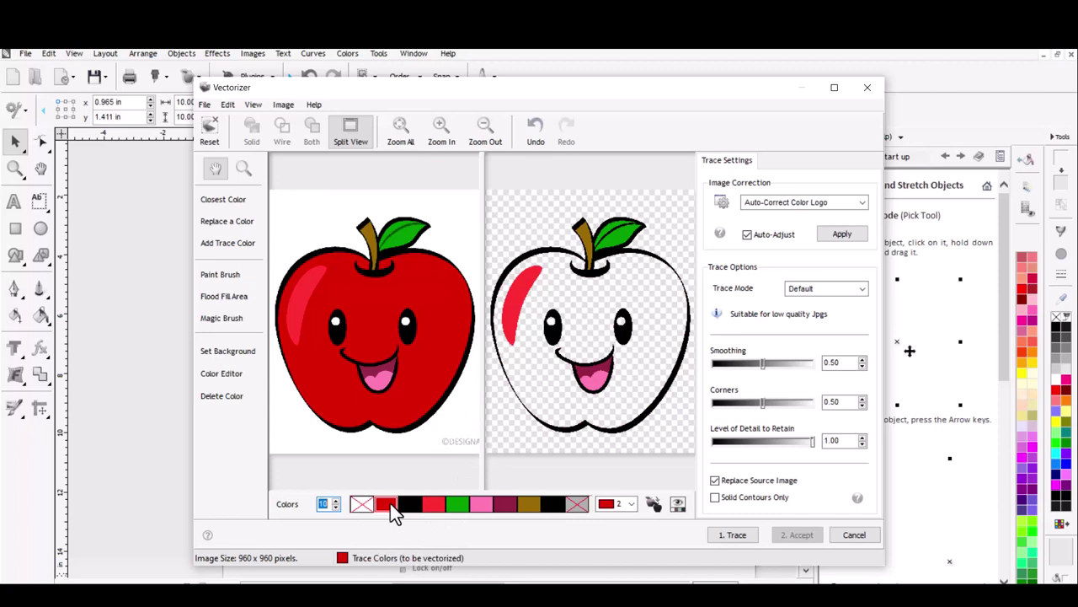
{"action": "left_click", "coordinate": [390, 503]}
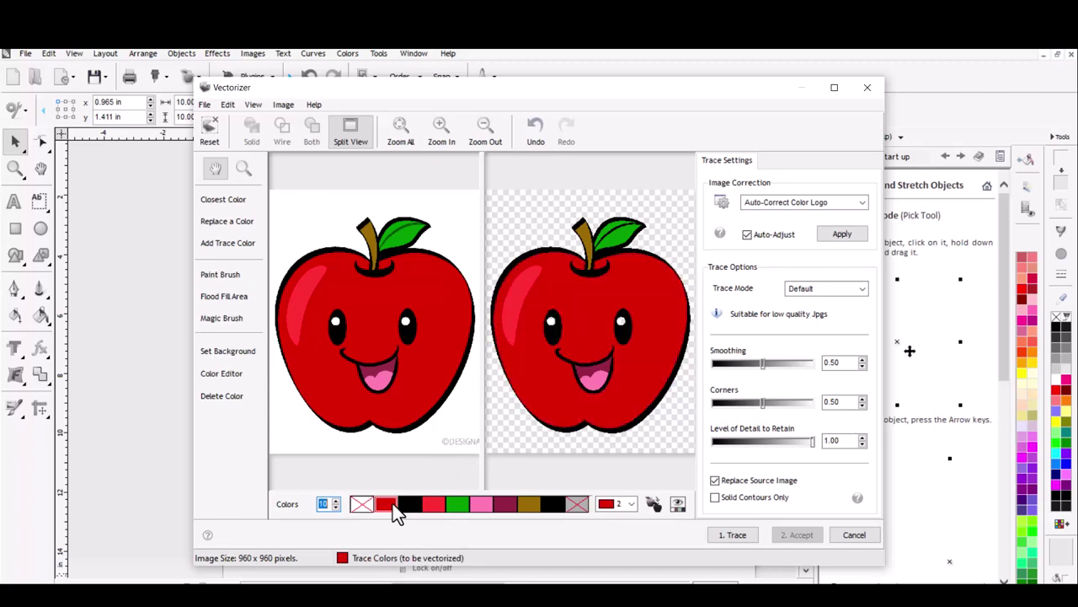
Step: Trace the apple image with the current color settings and accept the vector result
{"action": "left_click", "coordinate": [730, 537]}
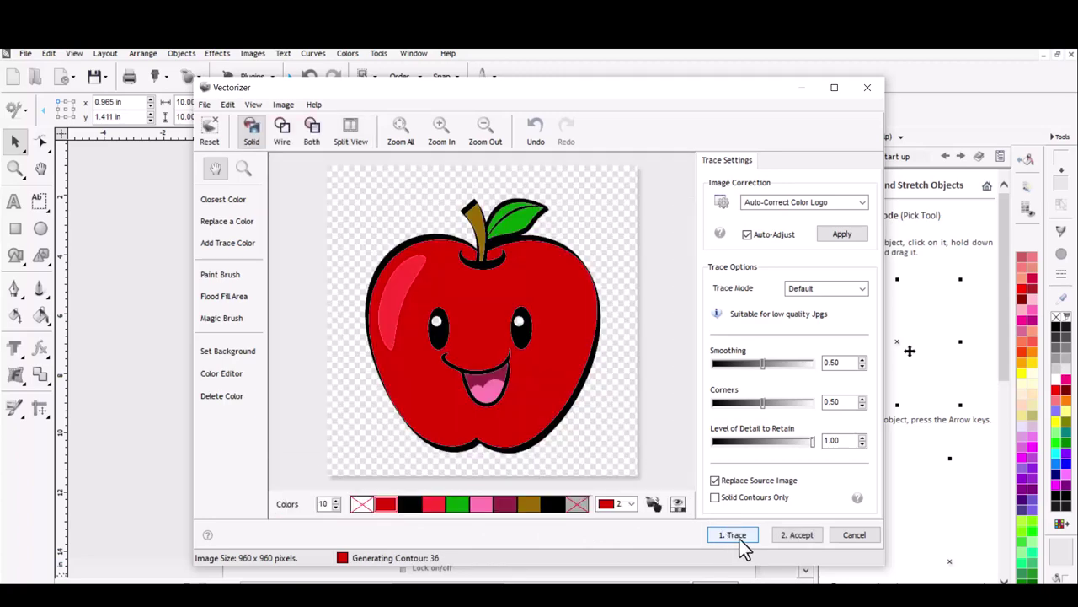
{"action": "left_click", "coordinate": [796, 536]}
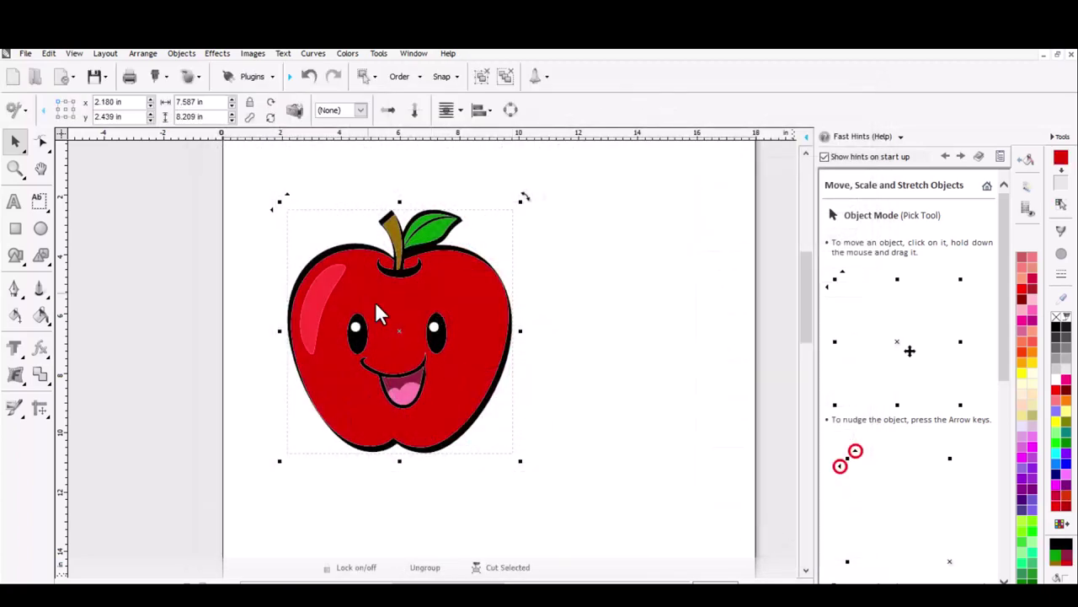
Step: Open the cutter setup for the traced apple and examine the cut preview of its second color layer, black (1,1,1), up close
{"action": "left_click", "coordinate": [28, 54]}
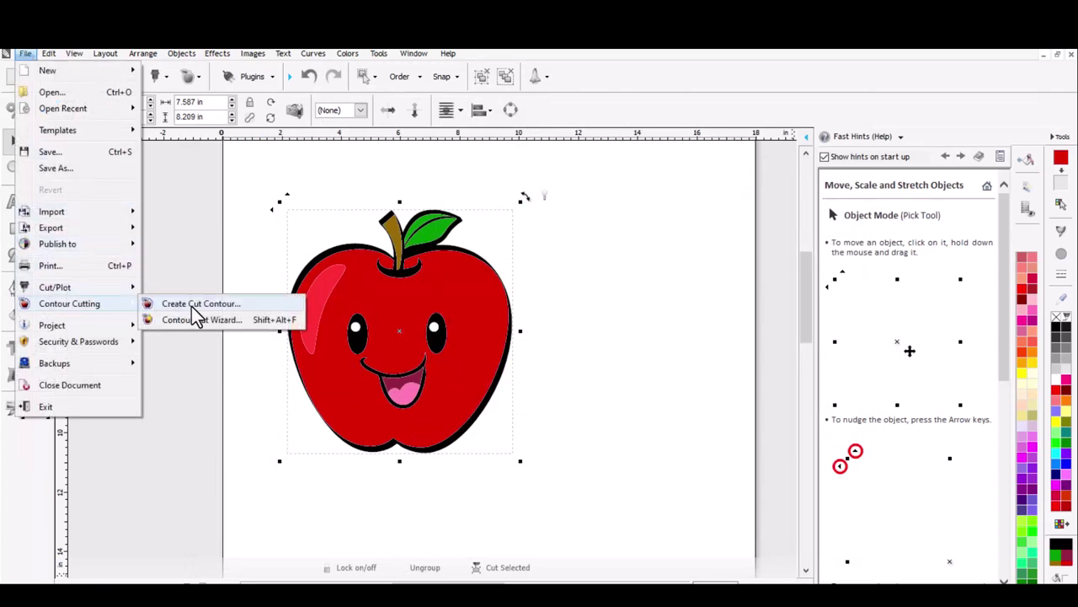
{"action": "mouse_move", "coordinate": [115, 288]}
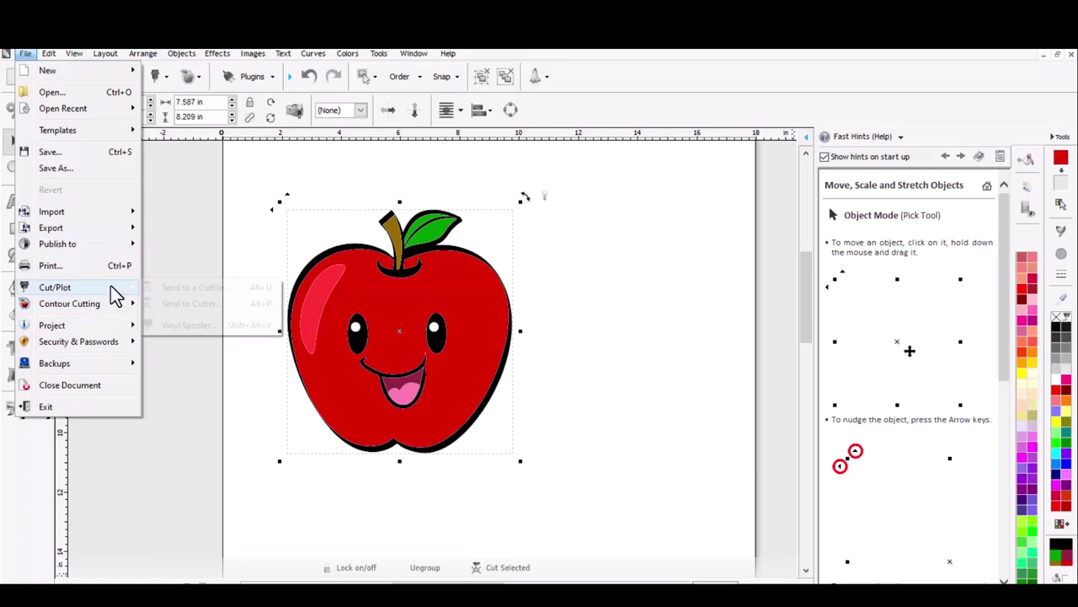
{"action": "left_click", "coordinate": [206, 303]}
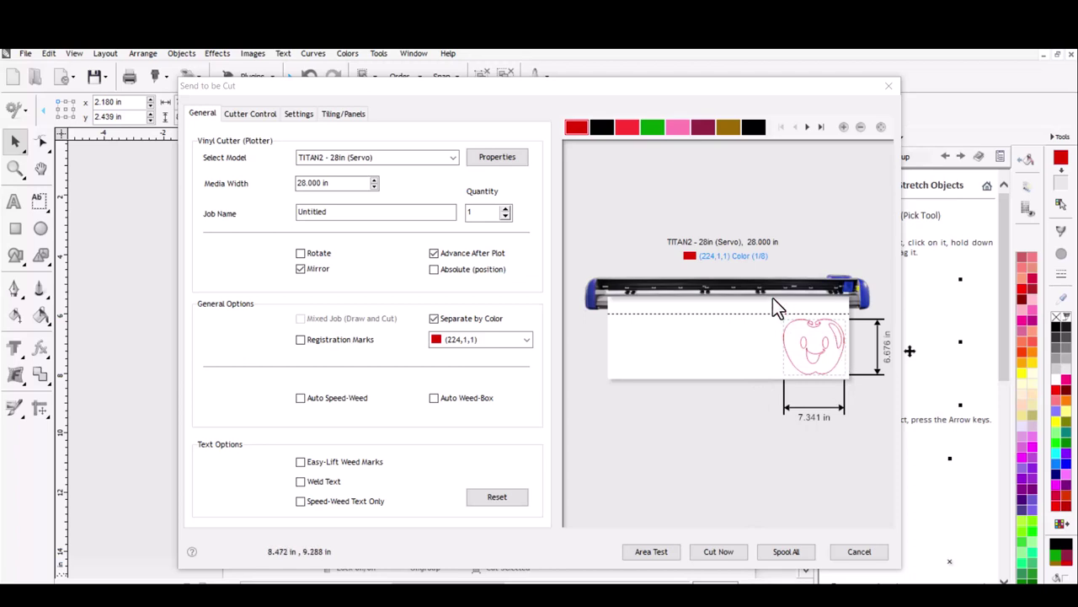
{"action": "left_click", "coordinate": [600, 128]}
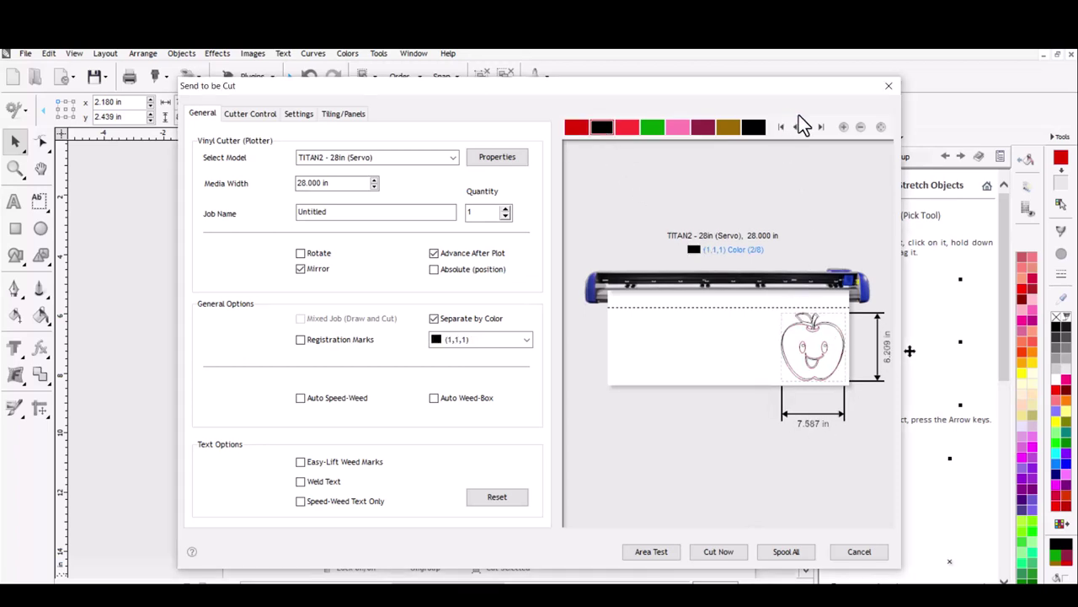
{"action": "left_click", "coordinate": [844, 126]}
{"action": "left_click", "coordinate": [844, 127]}
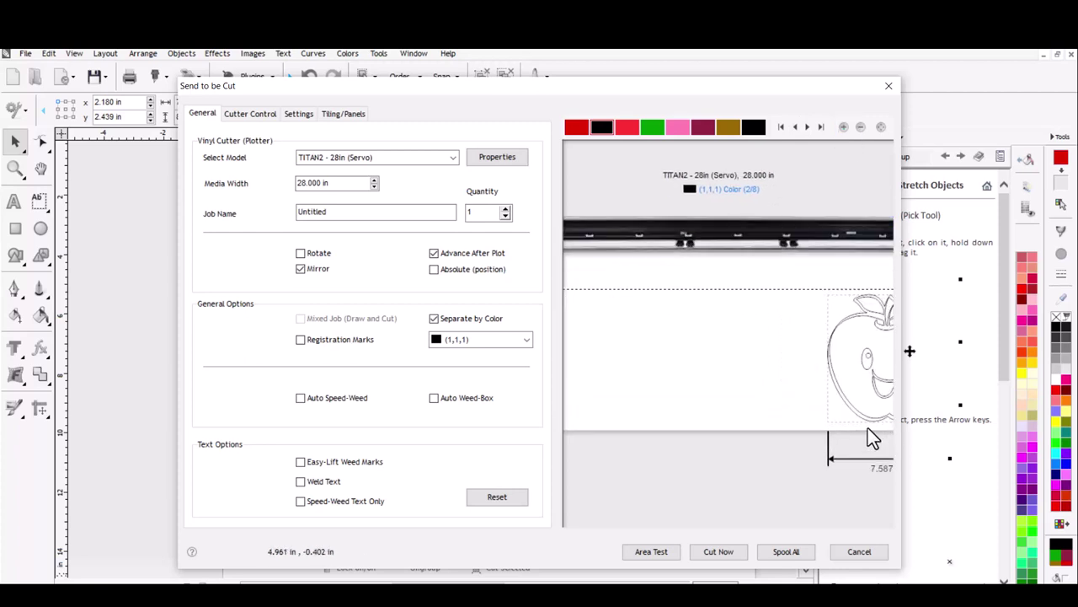
{"action": "left_click_drag", "start_coordinate": [868, 428], "coordinate": [699, 267]}
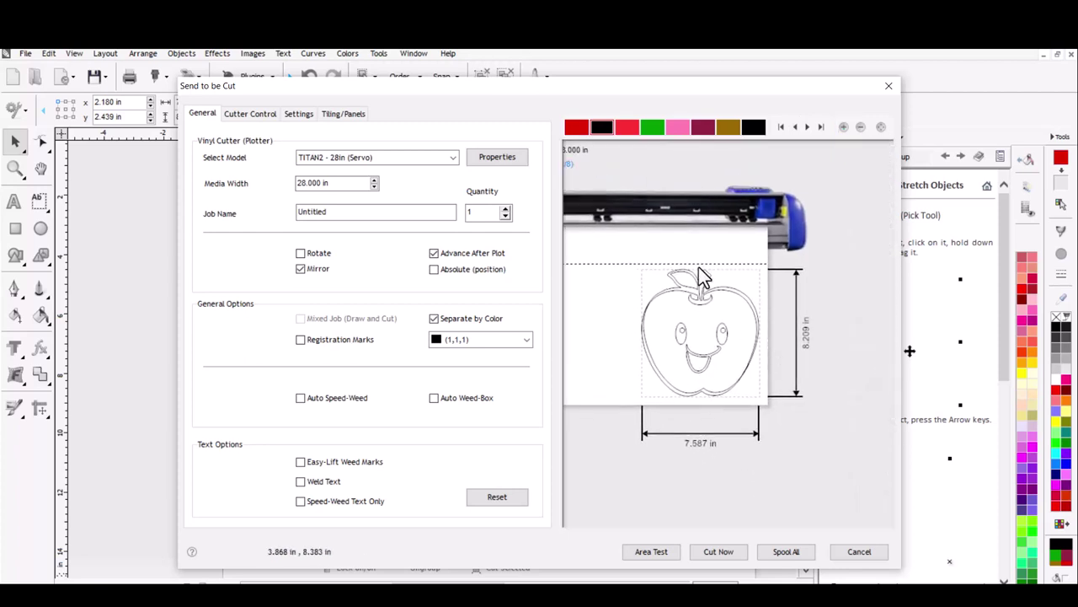
{"action": "left_click", "coordinate": [845, 126]}
{"action": "left_click", "coordinate": [846, 126]}
Step: Review the cut previews of the apple's light red, green, pink, maroon, brown and last black color layers
{"action": "left_click", "coordinate": [631, 128]}
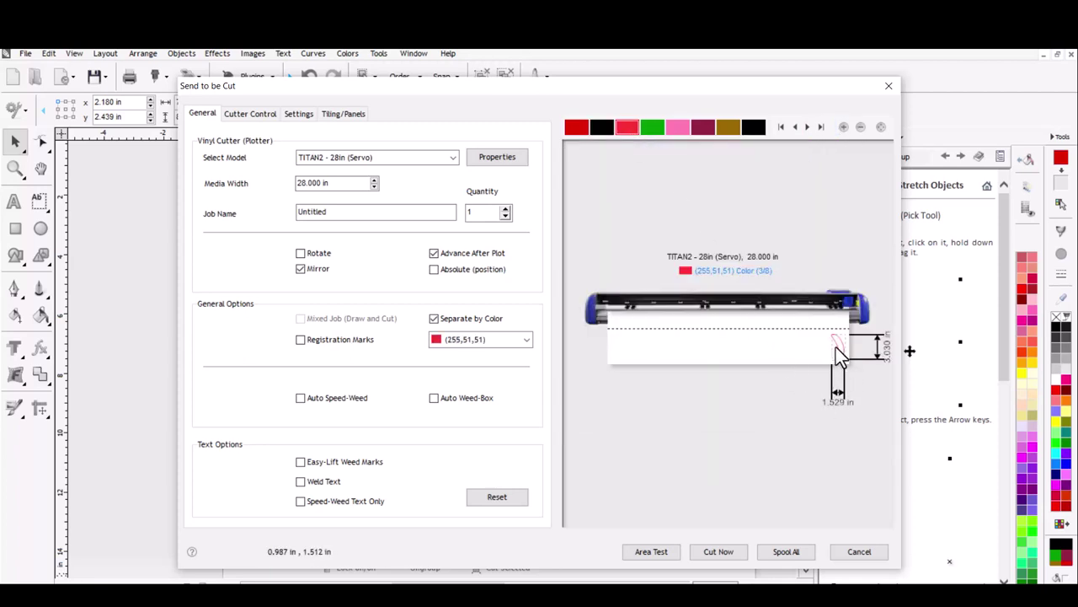
{"action": "left_click", "coordinate": [656, 130]}
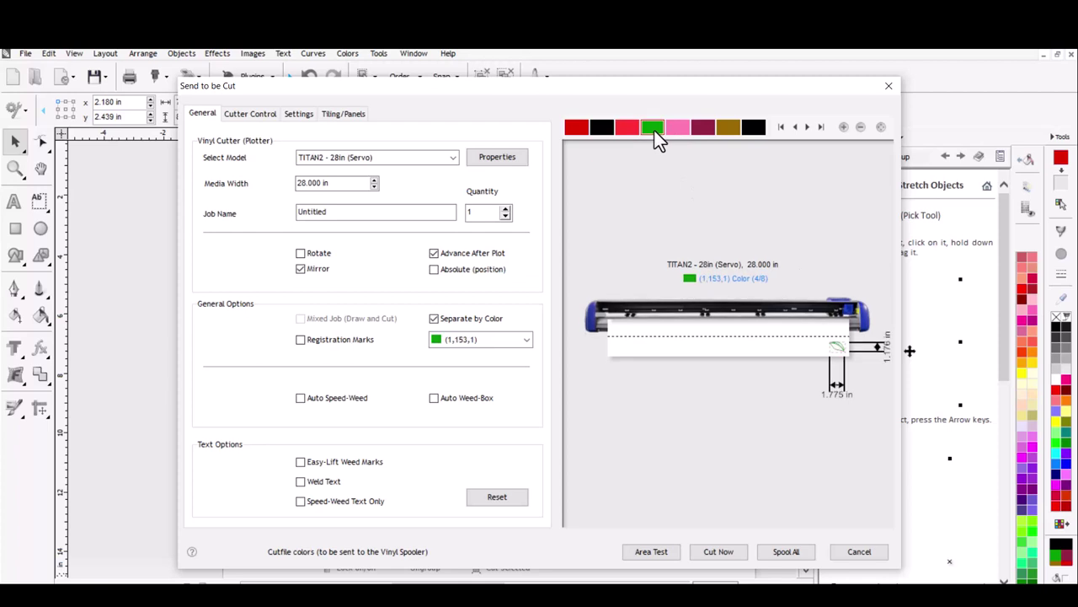
{"action": "left_click", "coordinate": [681, 132]}
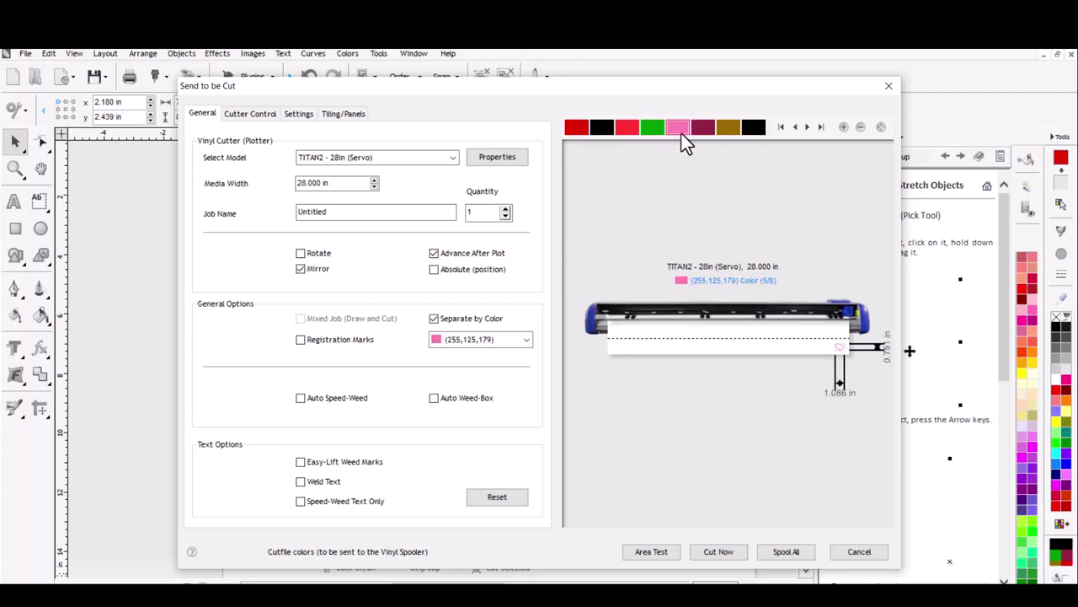
{"action": "left_click", "coordinate": [703, 131]}
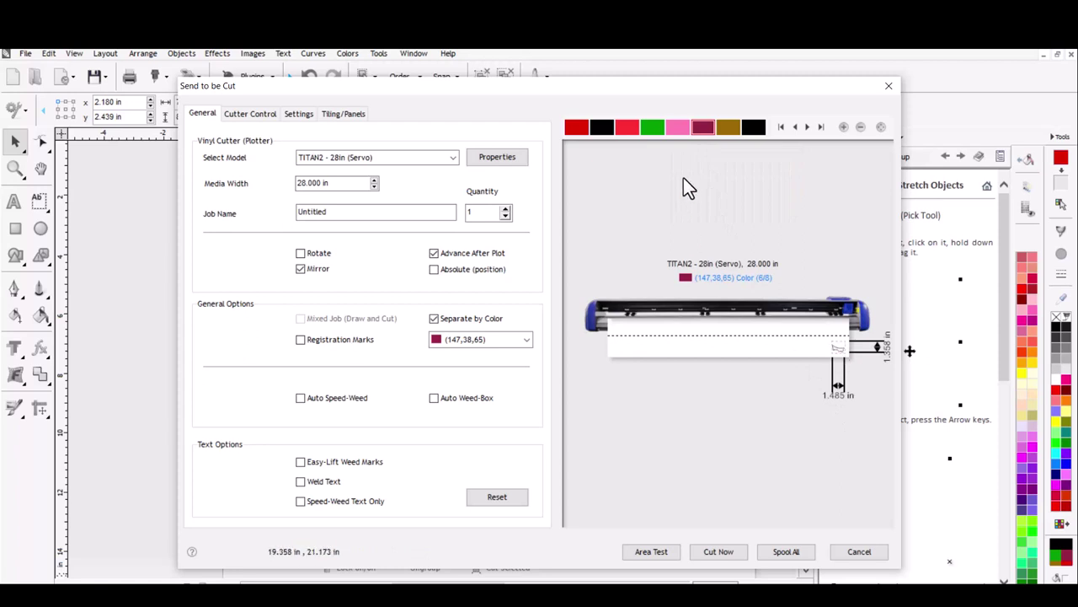
{"action": "left_click", "coordinate": [722, 128]}
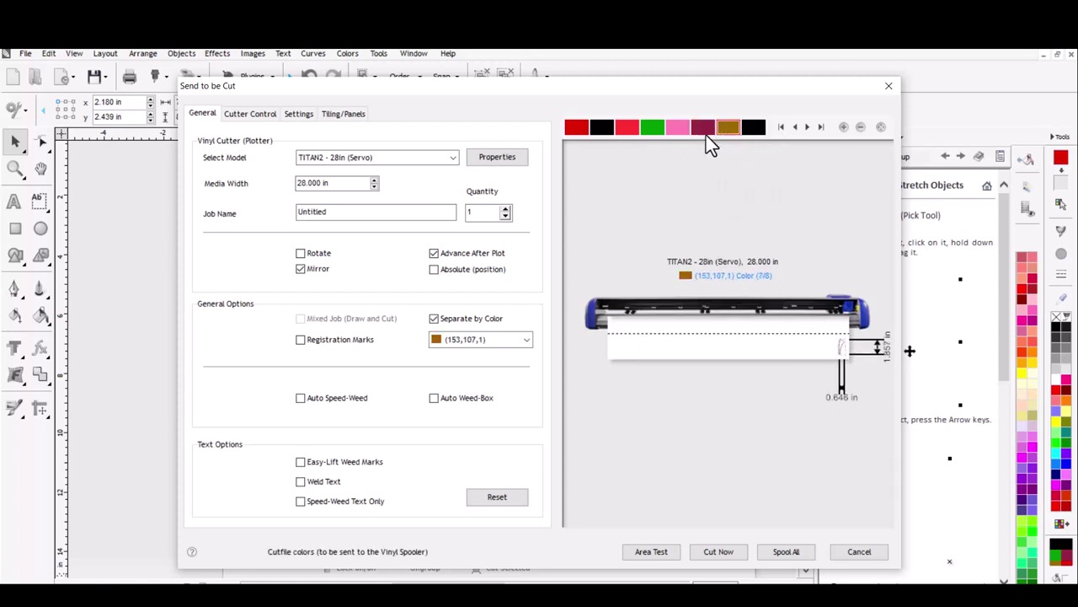
{"action": "left_click", "coordinate": [702, 130]}
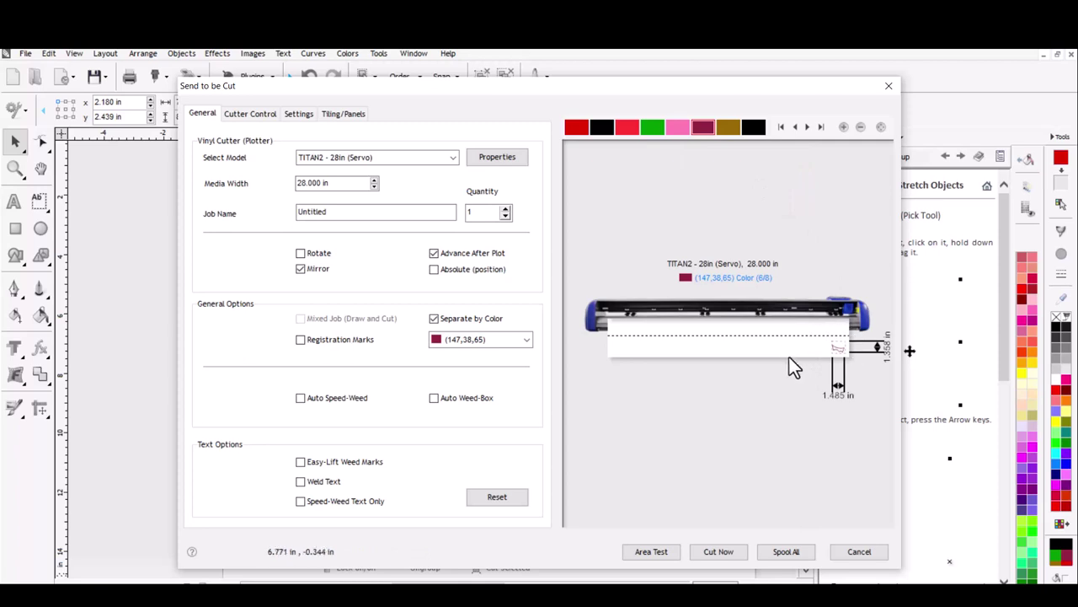
{"action": "left_click", "coordinate": [756, 130]}
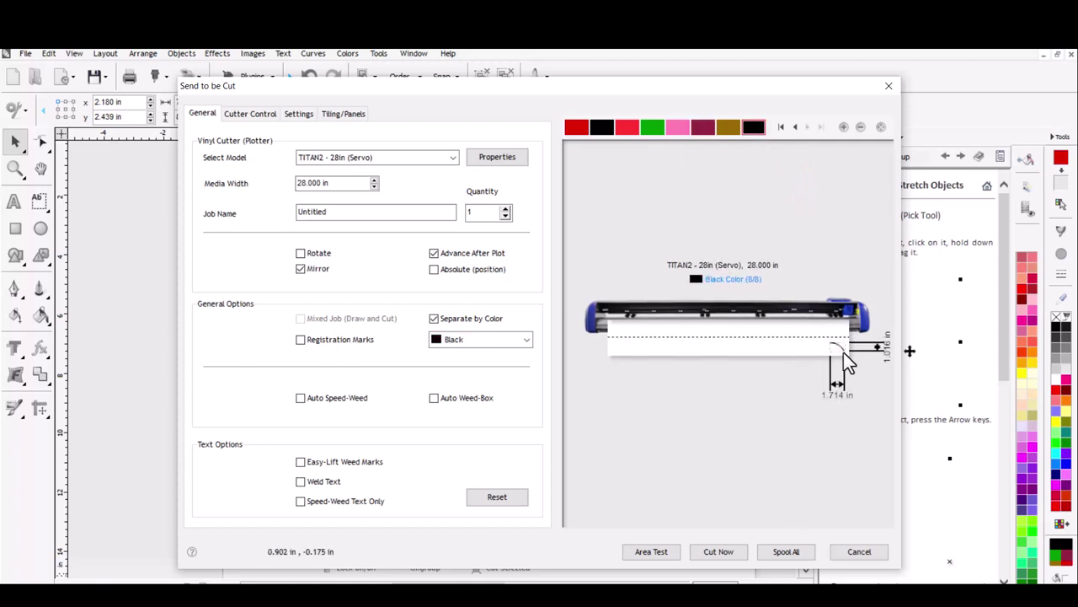
Step: Compare the cut previews of the apple's two separate black layers, and close the cutter setup without cutting
{"action": "left_click", "coordinate": [602, 128]}
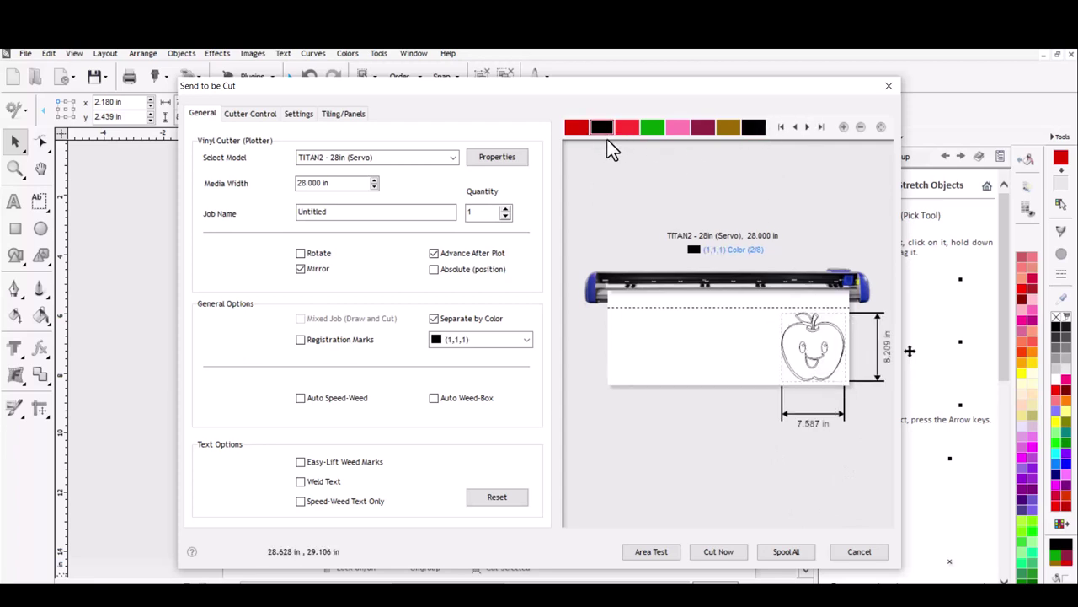
{"action": "left_click", "coordinate": [755, 130]}
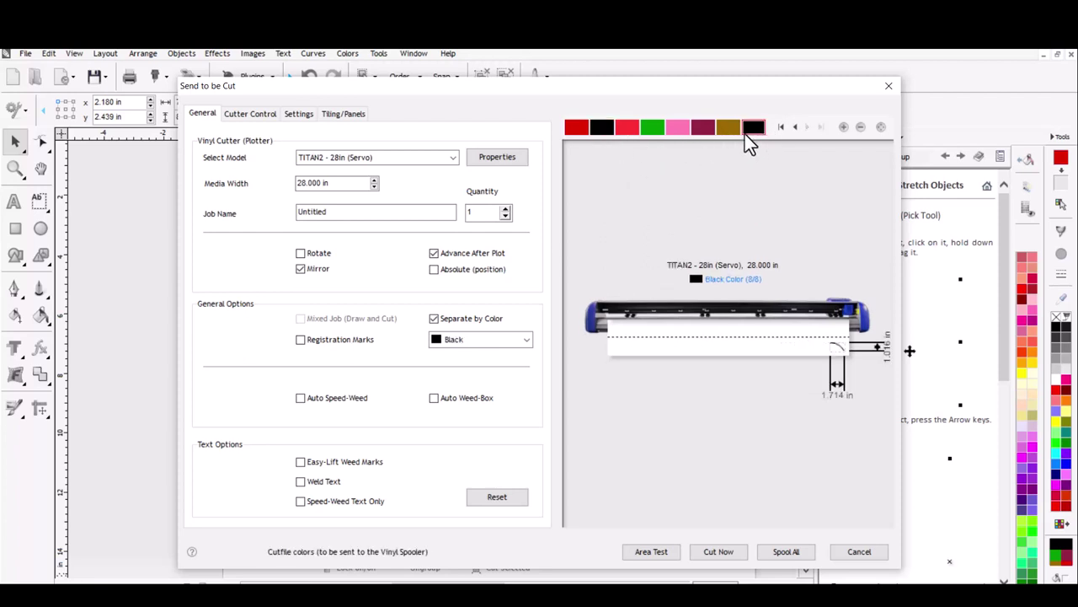
{"action": "left_click", "coordinate": [478, 342]}
{"action": "left_click", "coordinate": [456, 336]}
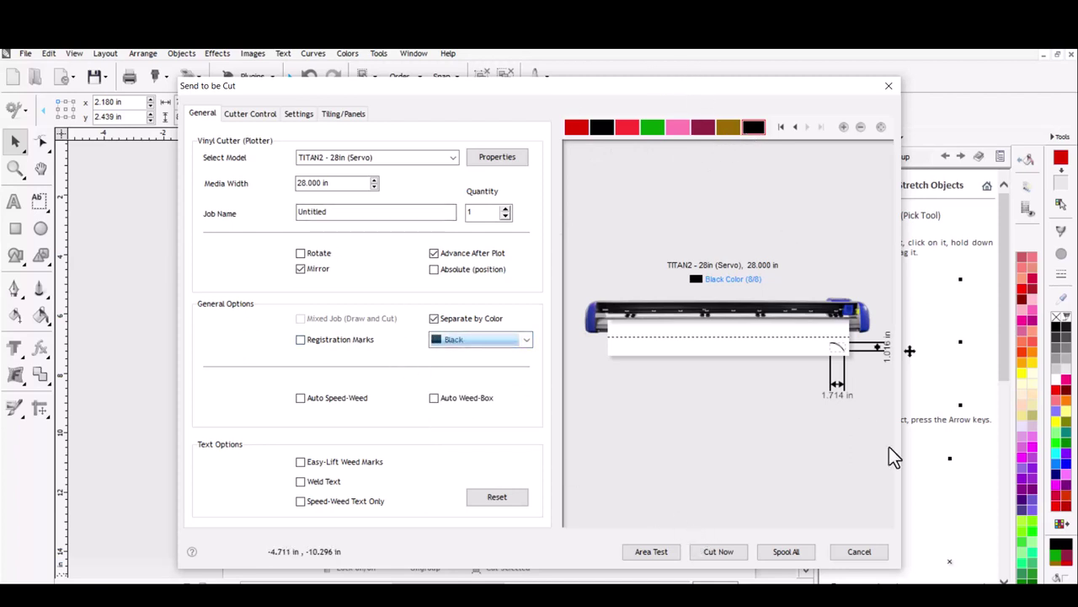
{"action": "left_click", "coordinate": [861, 553]}
Step: Select the whole traced apple on the page and open the setup for sending it to a cutfile
{"action": "left_click", "coordinate": [599, 281]}
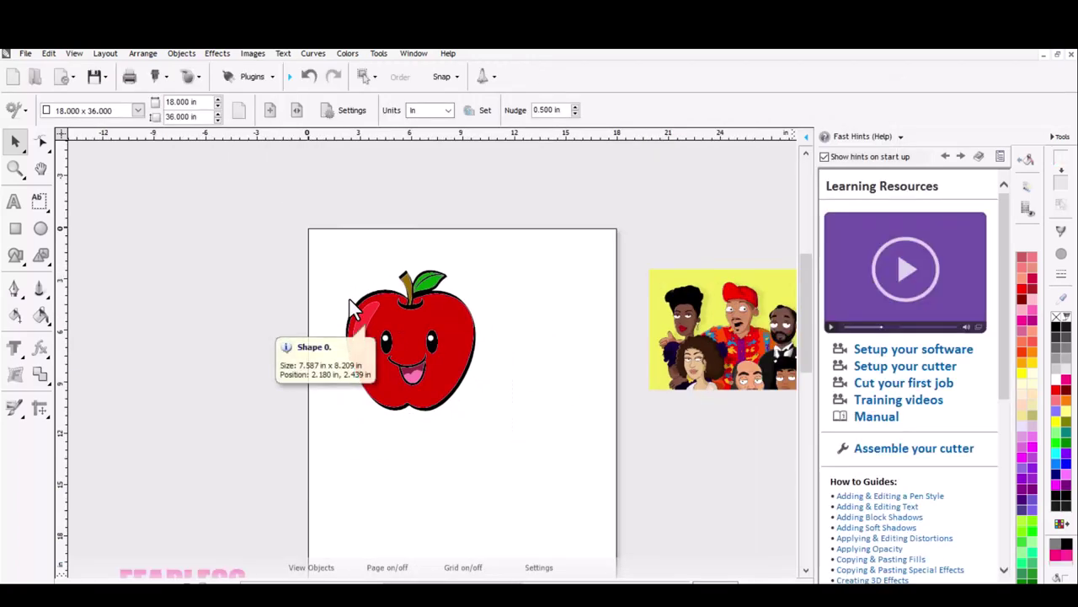
{"action": "left_click_drag", "start_coordinate": [295, 243], "coordinate": [529, 428]}
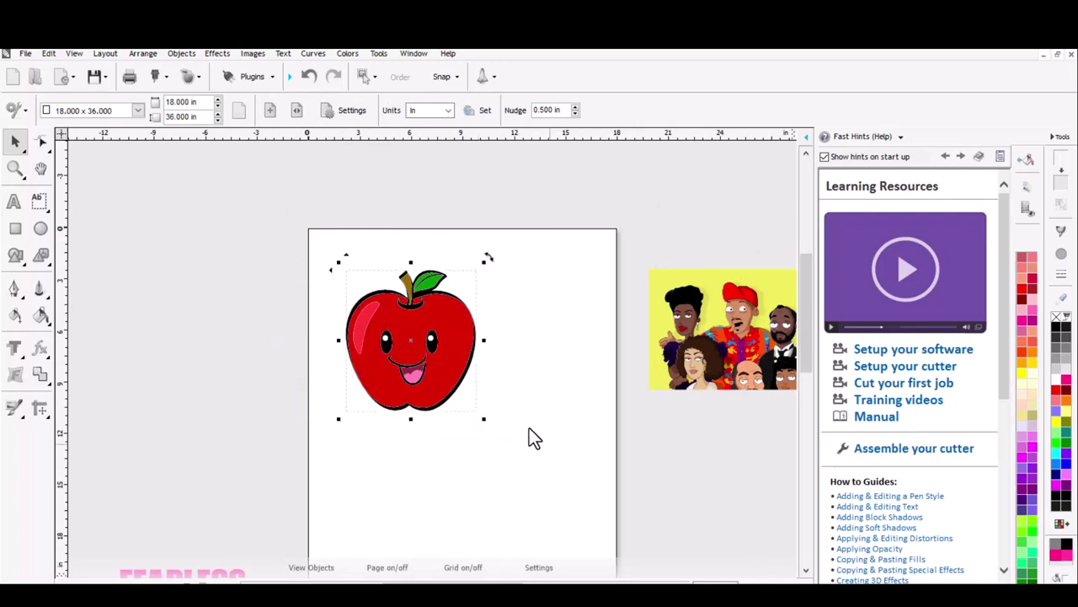
{"action": "left_click", "coordinate": [26, 54]}
{"action": "mouse_move", "coordinate": [117, 284]}
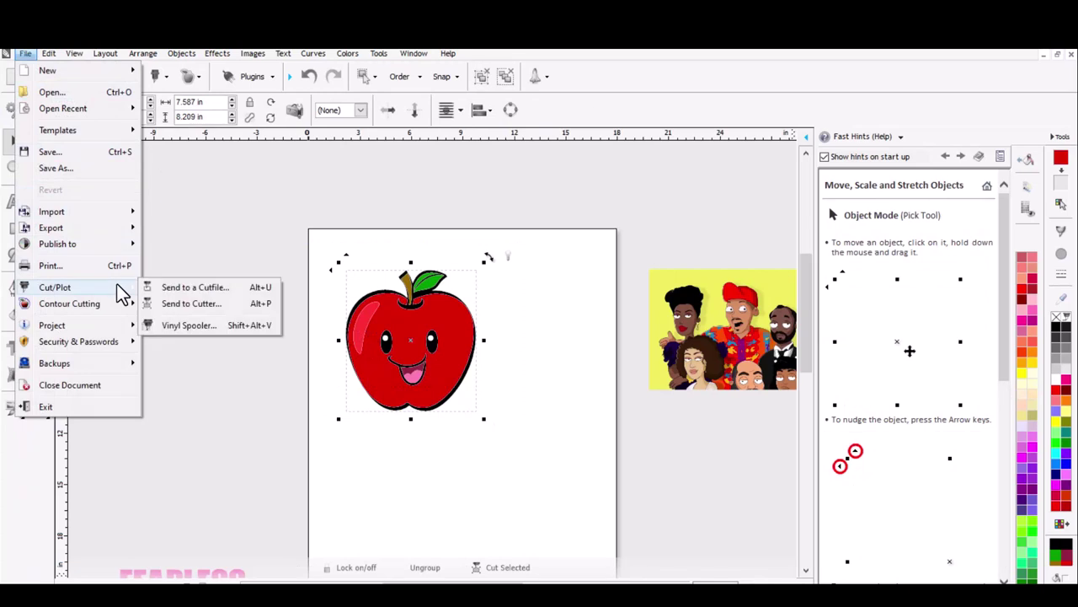
{"action": "left_click", "coordinate": [232, 293]}
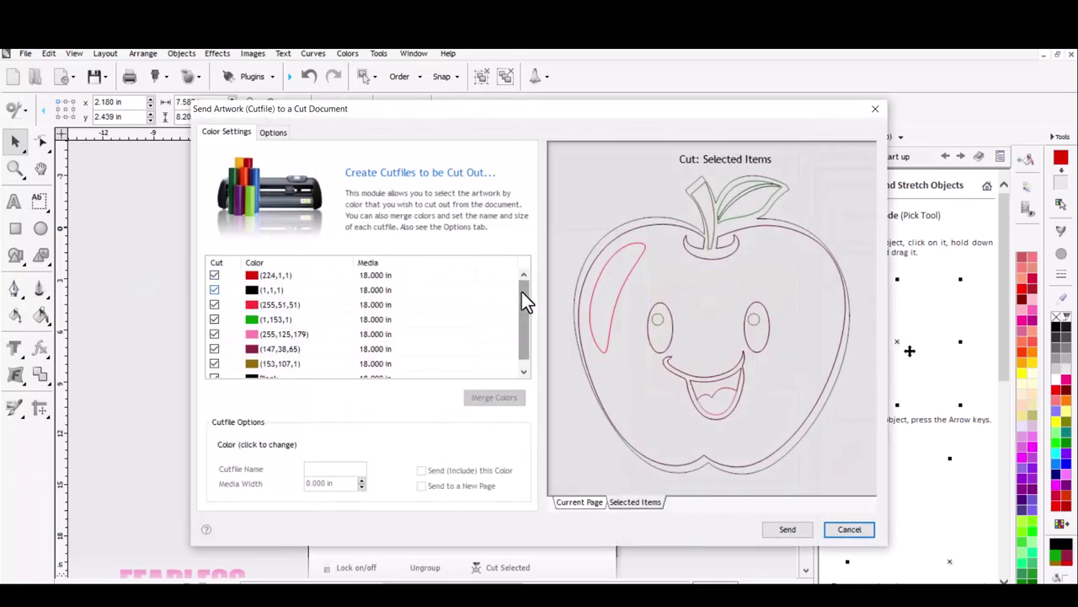
Step: Merge the apple's (1,1,1) and Black color layers into one and send the artwork to a cut document
{"action": "left_click_drag", "start_coordinate": [527, 292], "coordinate": [510, 337]}
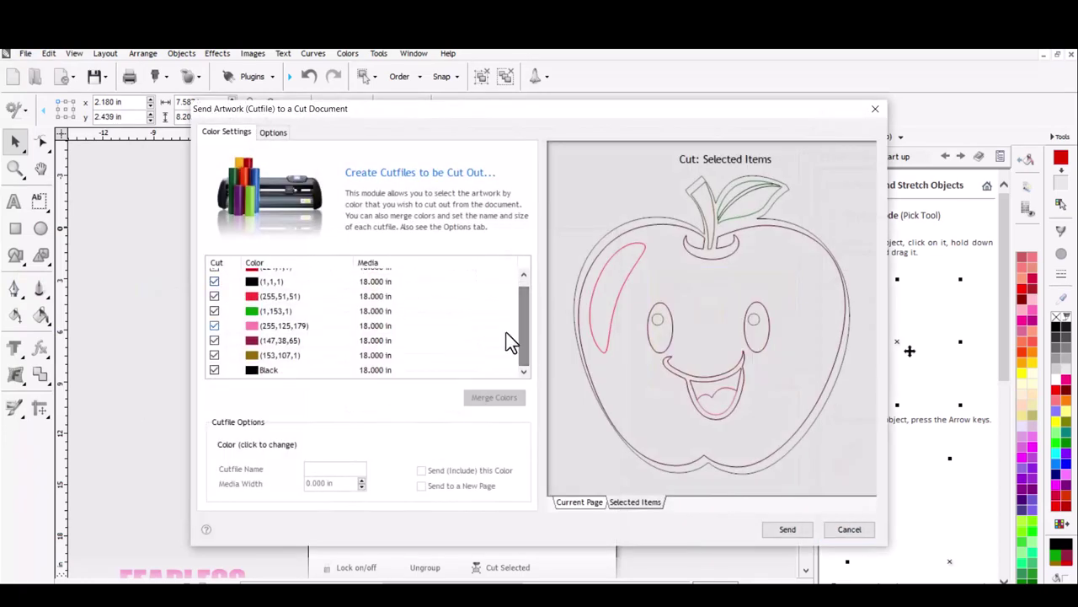
{"action": "left_click", "coordinate": [285, 375]}
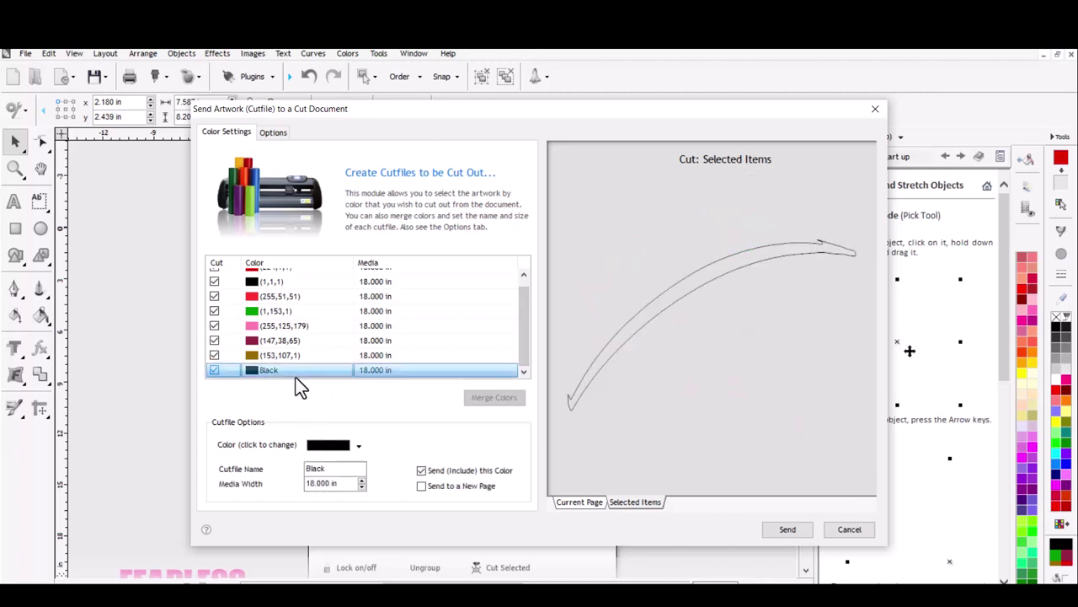
{"action": "left_click", "coordinate": [269, 285], "text": "shift"}
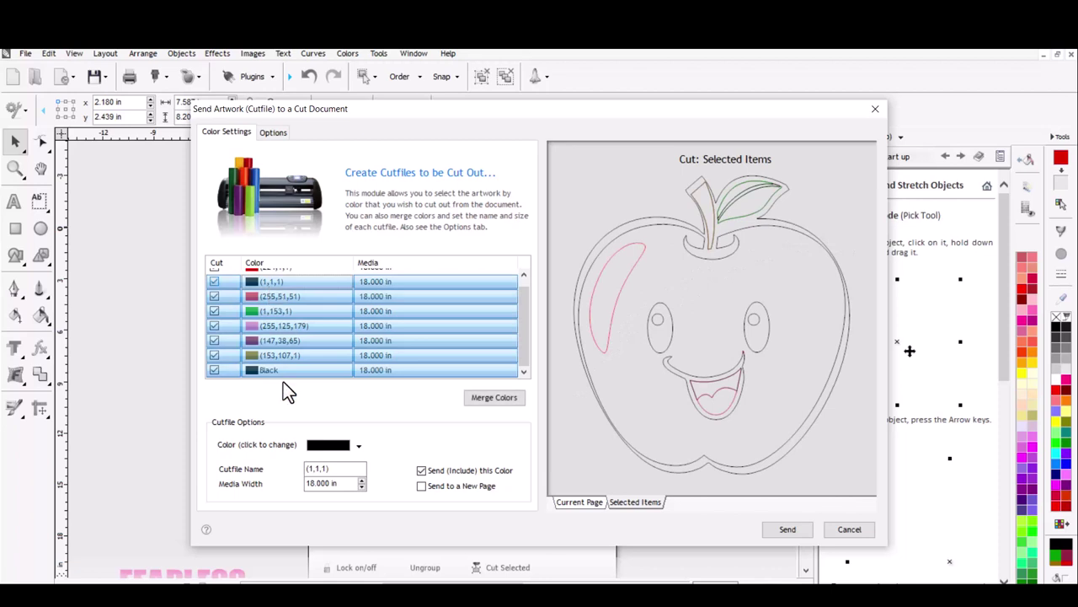
{"action": "left_click", "coordinate": [288, 375]}
{"action": "left_click", "coordinate": [285, 285], "text": "ctrl"}
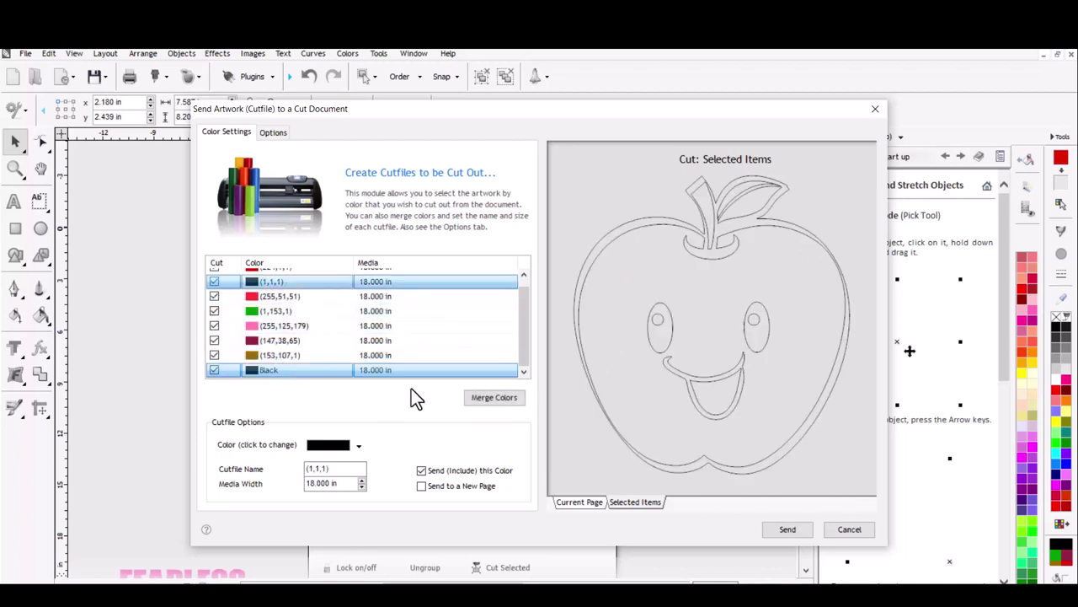
{"action": "left_click", "coordinate": [488, 400]}
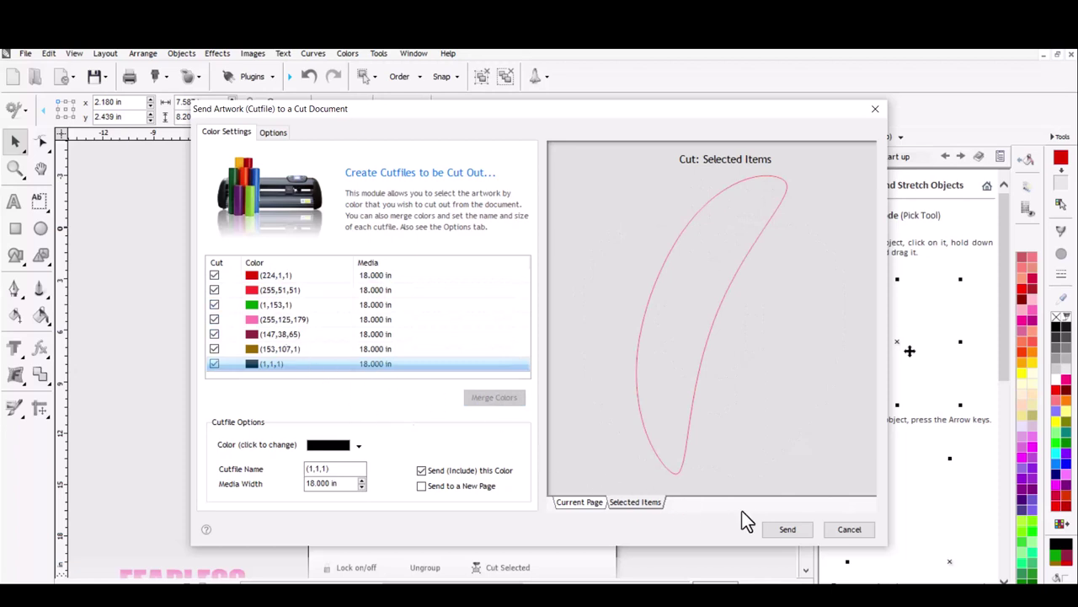
{"action": "left_click", "coordinate": [786, 531]}
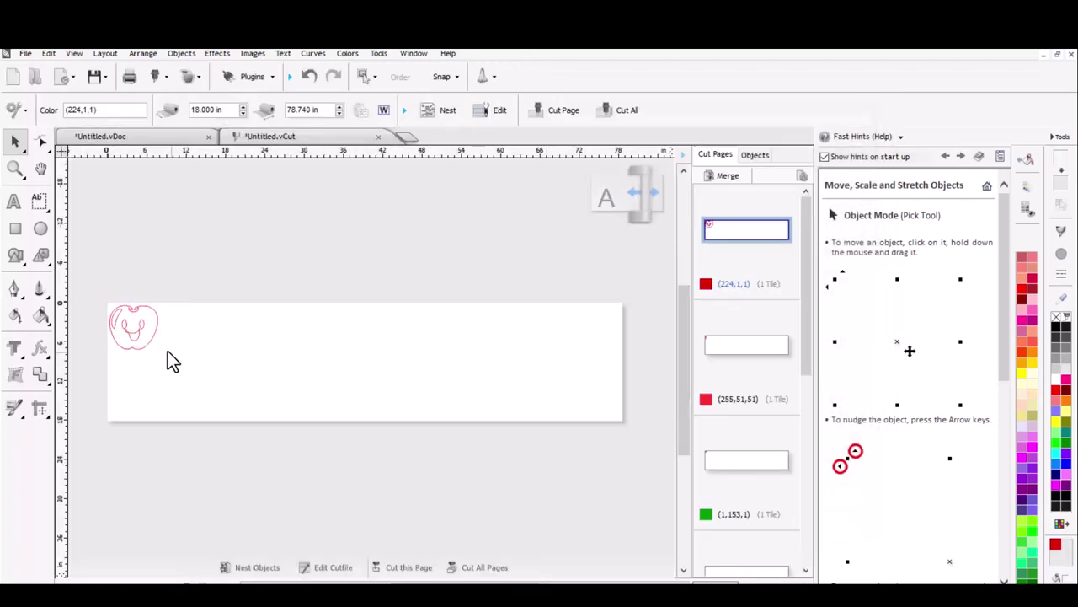
Step: Review the apple's red (224,1,1), light red (255,51,51), green (1,153,1) and pink (255,125,179) cut pages
{"action": "left_click", "coordinate": [129, 339]}
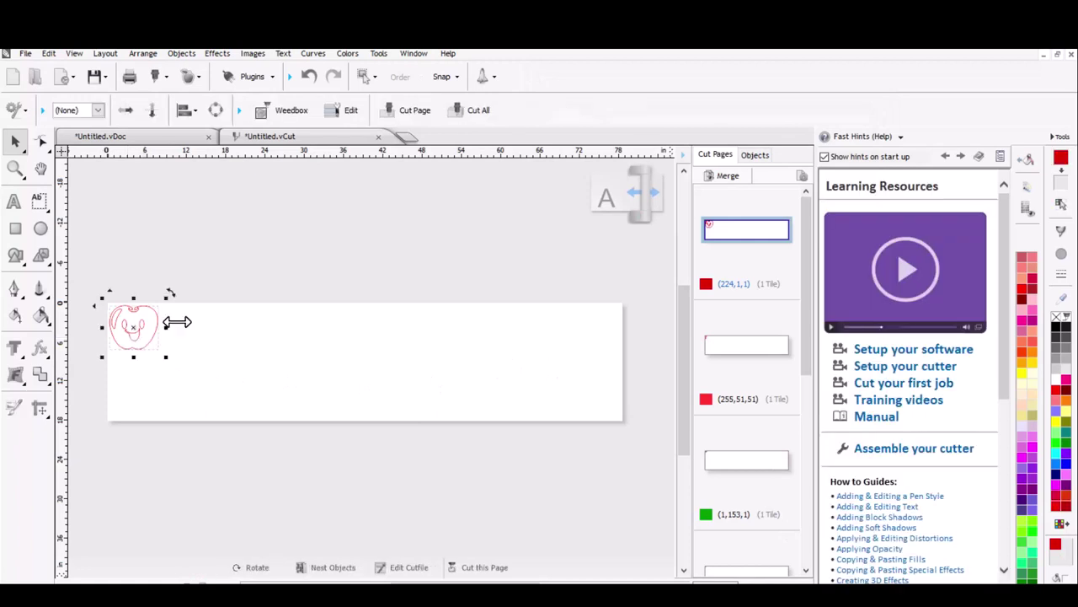
{"action": "left_click", "coordinate": [731, 345]}
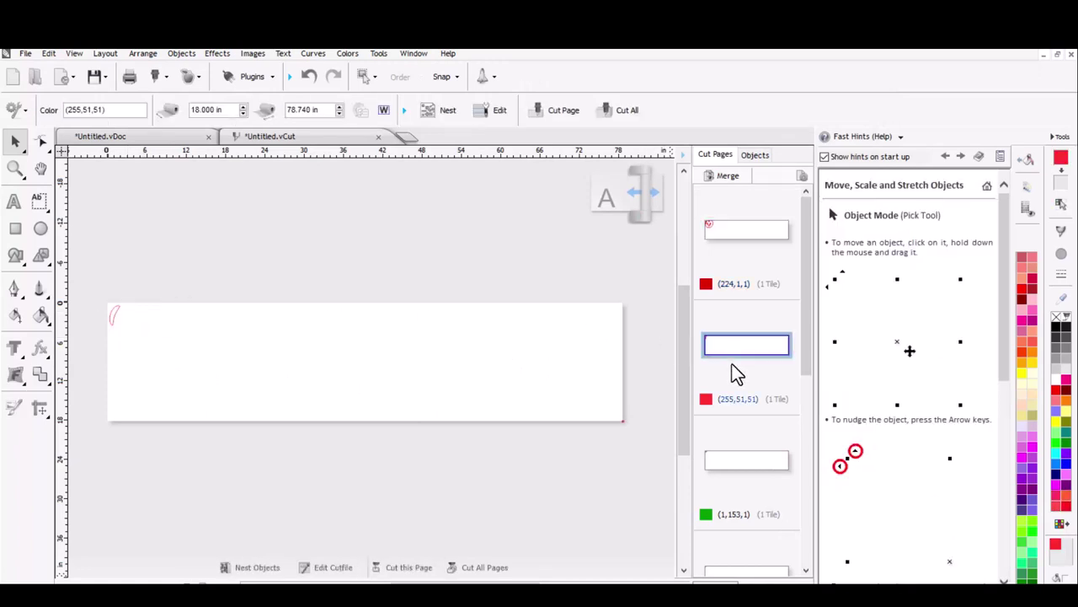
{"action": "left_click", "coordinate": [746, 458]}
{"action": "scroll", "coordinate": [747, 455], "scroll_direction": "down", "scroll_amount": 5}
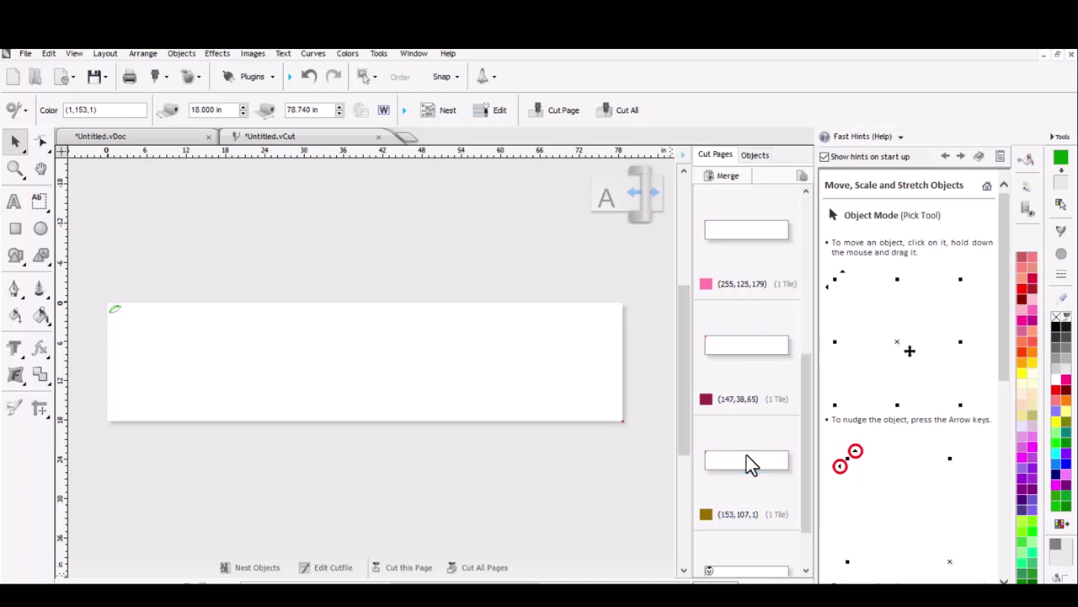
{"action": "scroll", "coordinate": [731, 393], "scroll_direction": "up", "scroll_amount": 5}
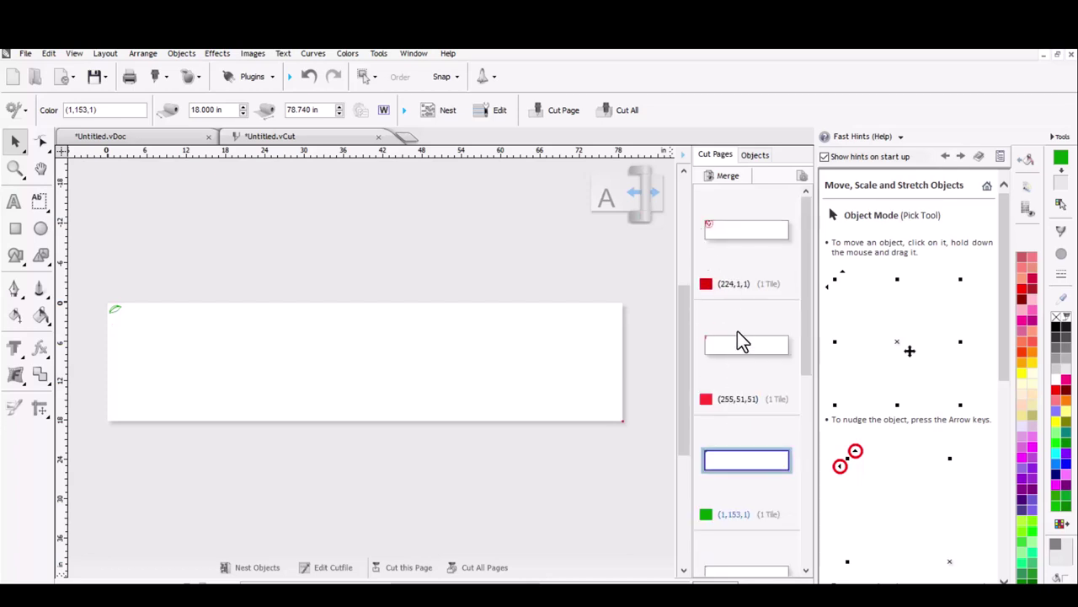
{"action": "scroll", "coordinate": [741, 345], "scroll_direction": "down", "scroll_amount": 4}
{"action": "scroll", "coordinate": [733, 296], "scroll_direction": "down", "scroll_amount": 1}
{"action": "left_click", "coordinate": [731, 245]}
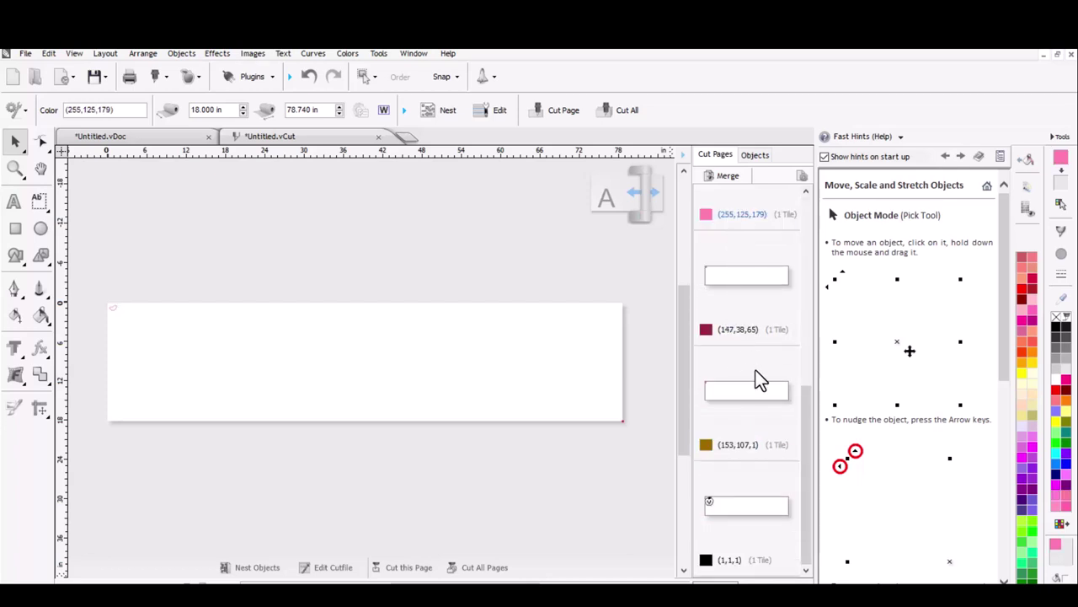
Step: Ungroup the shapes on the maroon (147,38,65) cut page and delete the tiny stray shape above the mouth piece
{"action": "left_click", "coordinate": [731, 281]}
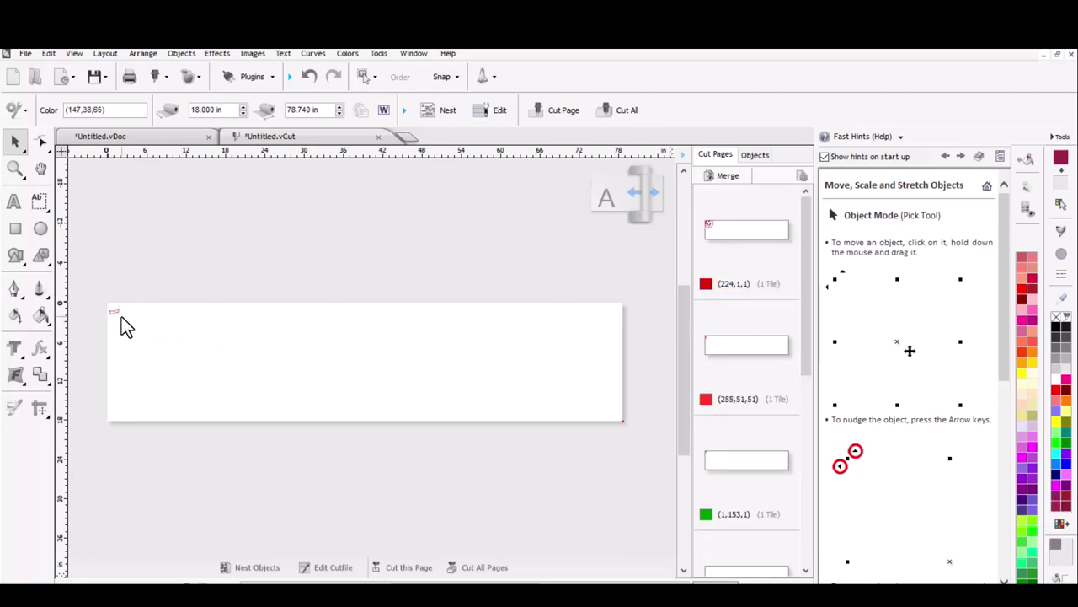
{"action": "scroll", "coordinate": [119, 320], "scroll_direction": "up", "scroll_amount": 3}
{"action": "scroll", "coordinate": [368, 356], "scroll_direction": "up", "scroll_amount": 2}
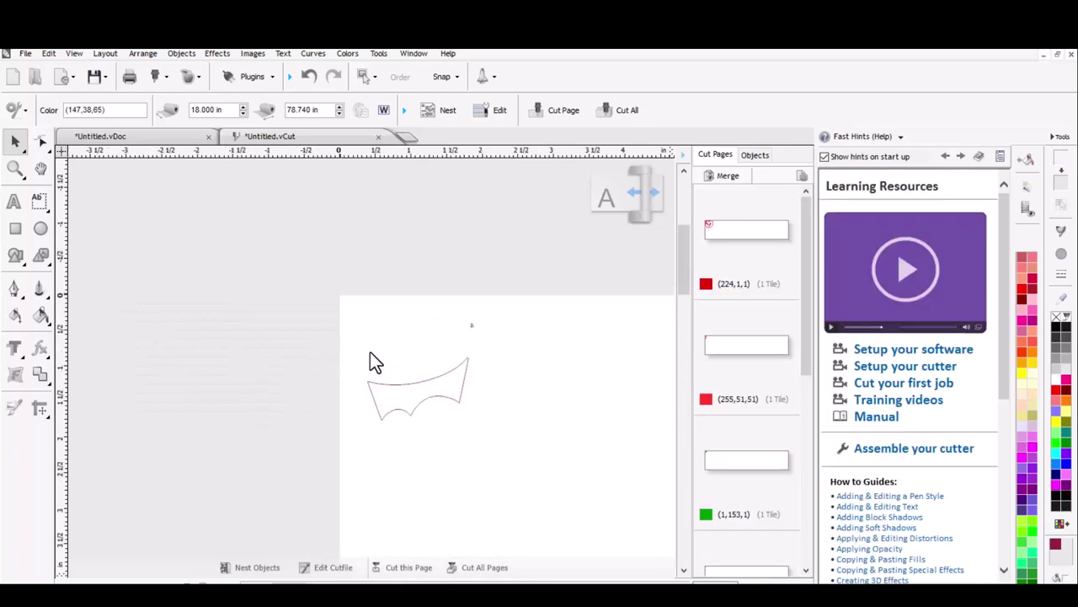
{"action": "scroll", "coordinate": [453, 368], "scroll_direction": "up", "scroll_amount": 2}
{"action": "scroll", "coordinate": [384, 337], "scroll_direction": "up", "scroll_amount": 2}
{"action": "scroll", "coordinate": [384, 337], "scroll_direction": "down", "scroll_amount": 2}
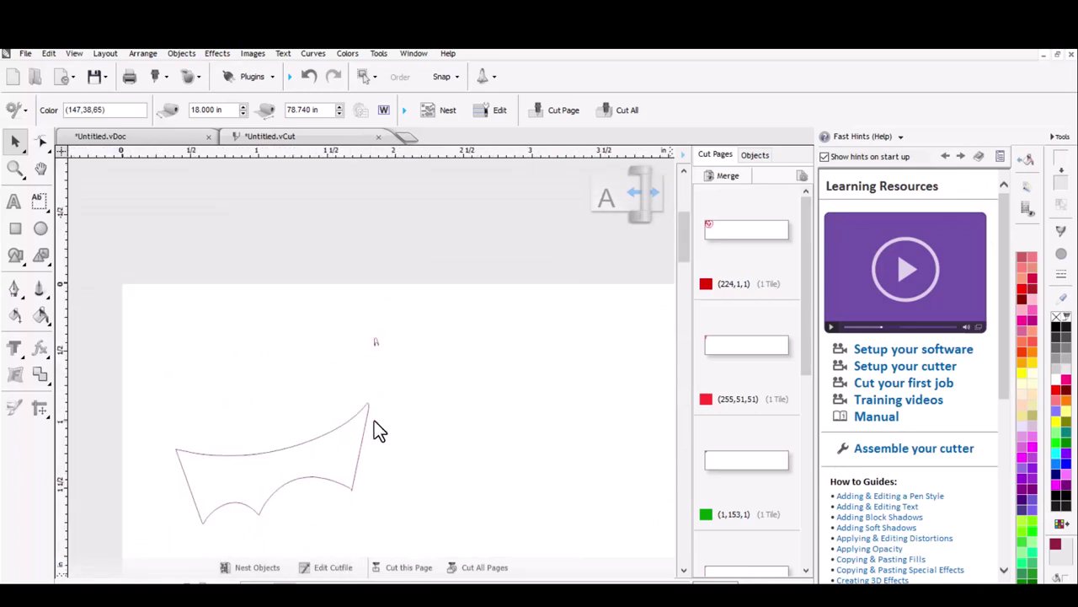
{"action": "left_click", "coordinate": [374, 342]}
{"action": "right_click", "coordinate": [374, 342]}
{"action": "left_click", "coordinate": [420, 530]}
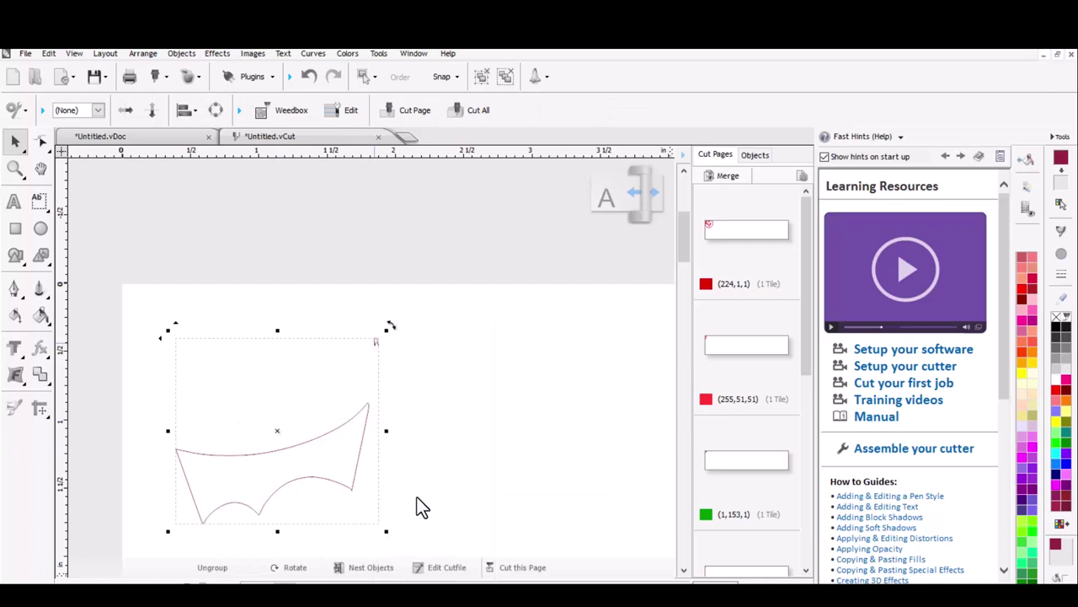
{"action": "left_click", "coordinate": [441, 374]}
{"action": "scroll", "coordinate": [353, 324], "scroll_direction": "down", "scroll_amount": 1}
{"action": "left_click_drag", "start_coordinate": [378, 361], "coordinate": [393, 367]}
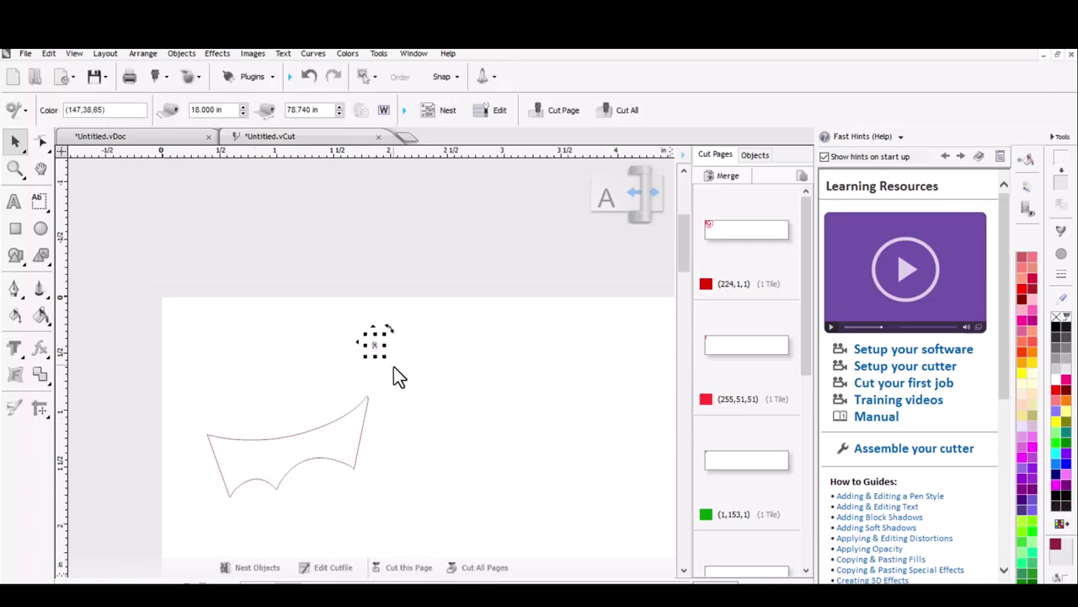
{"action": "key", "text": "Delete"}
{"action": "scroll", "coordinate": [387, 445], "scroll_direction": "down", "scroll_amount": 1}
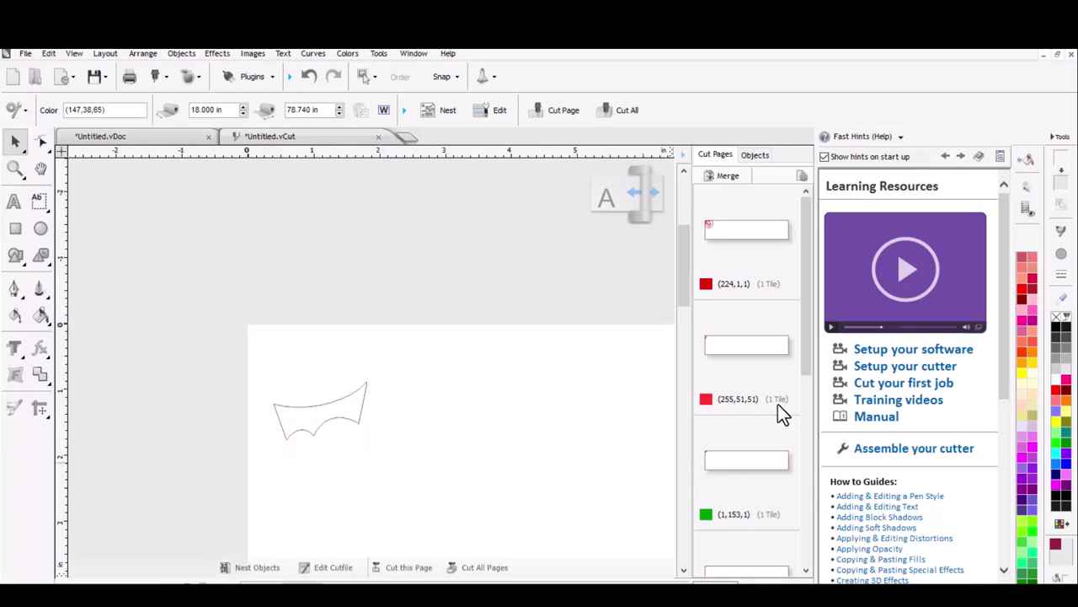
Step: Review the brown (153,107,1) and merged black (1,1,1) cut pages, and close the cut document without saving
{"action": "left_click_drag", "start_coordinate": [805, 320], "coordinate": [806, 477]}
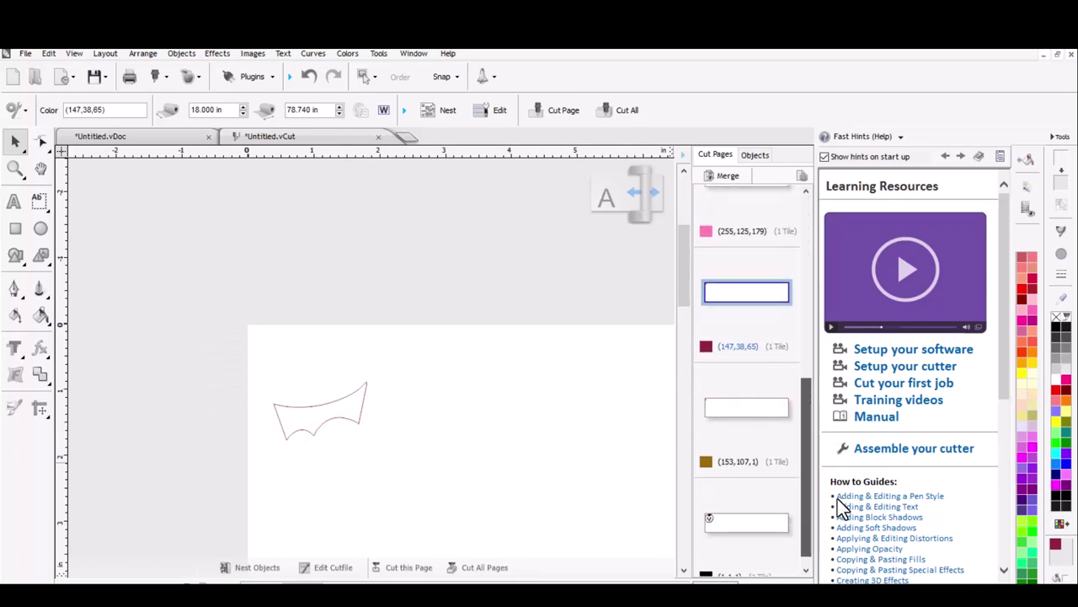
{"action": "left_click", "coordinate": [750, 410]}
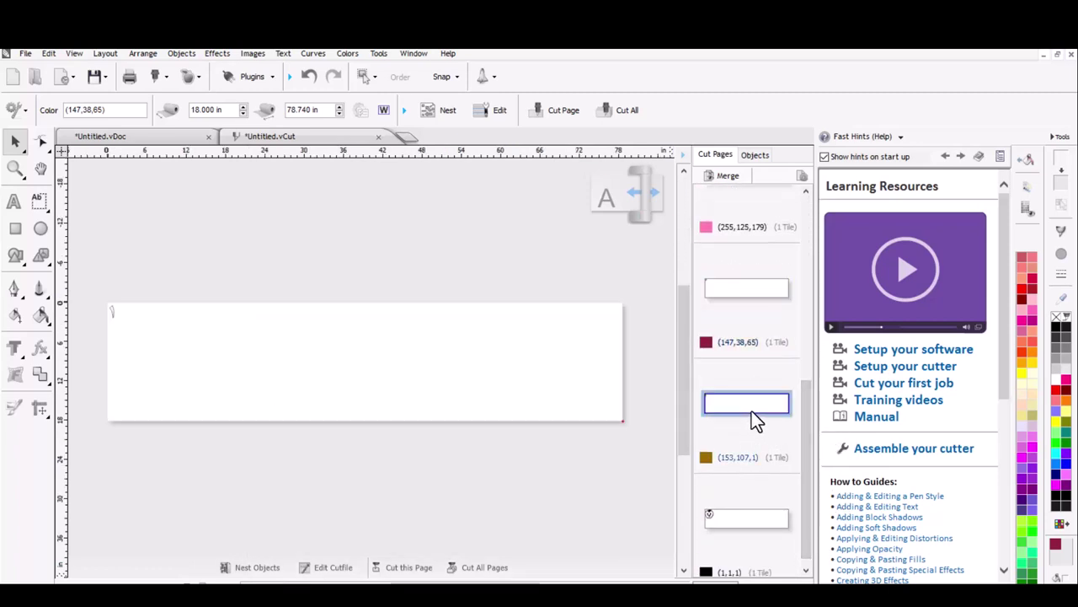
{"action": "left_click", "coordinate": [732, 521]}
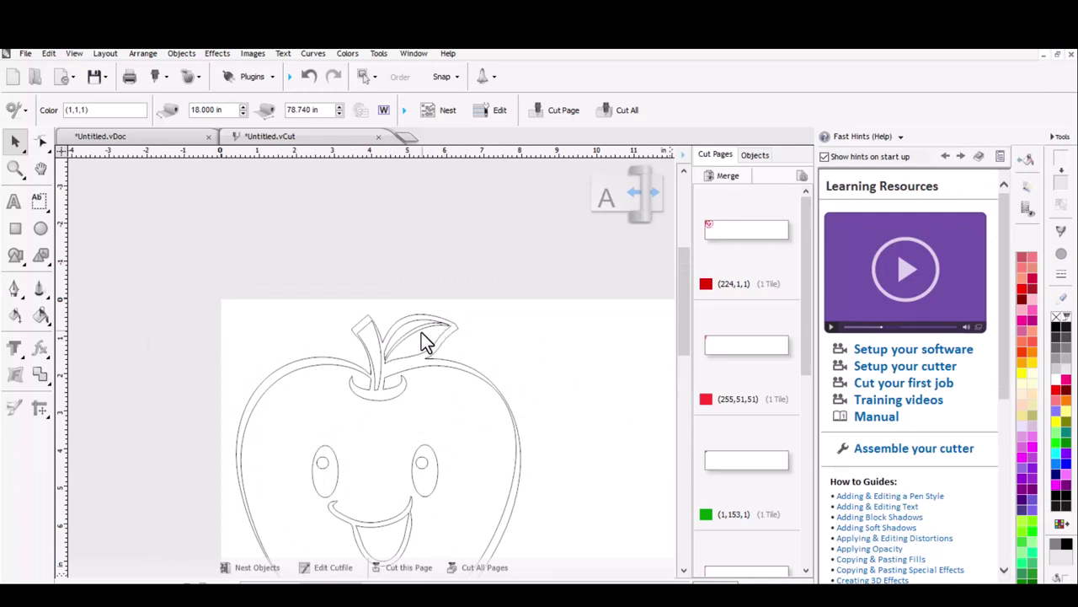
{"action": "scroll", "coordinate": [402, 348], "scroll_direction": "down", "scroll_amount": 2}
{"action": "scroll", "coordinate": [549, 378], "scroll_direction": "down", "scroll_amount": 3}
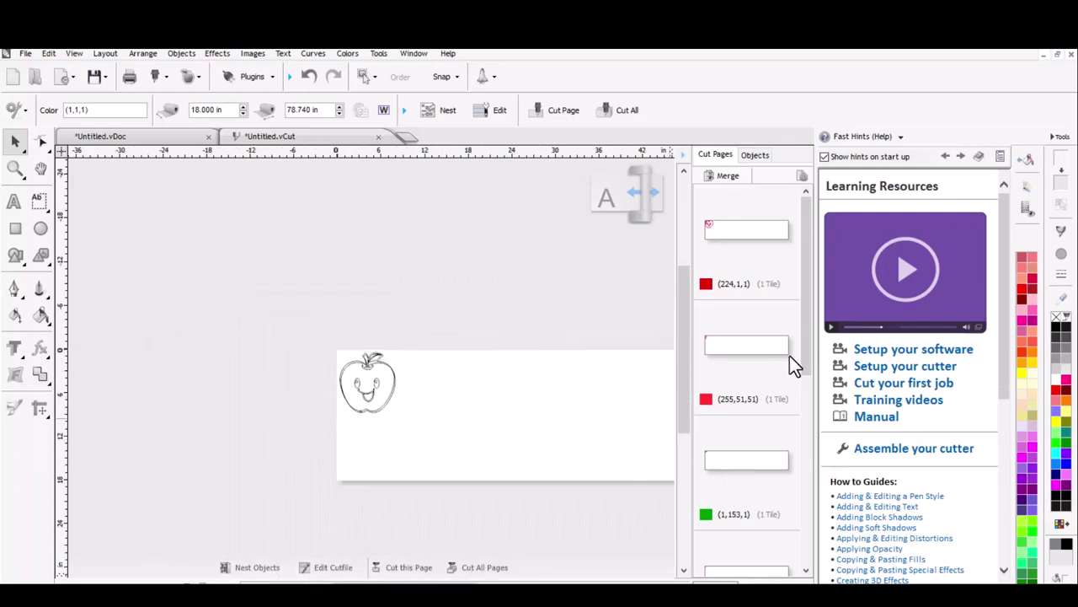
{"action": "scroll", "coordinate": [811, 352], "scroll_direction": "down", "scroll_amount": 1}
{"action": "left_click_drag", "start_coordinate": [812, 352], "coordinate": [834, 517]}
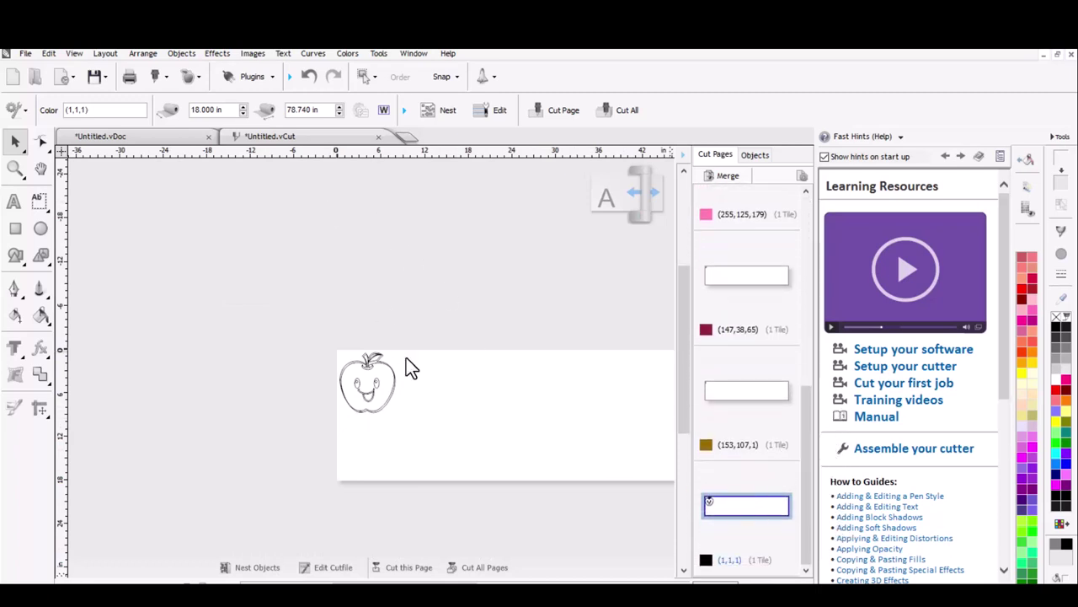
{"action": "left_click", "coordinate": [378, 136]}
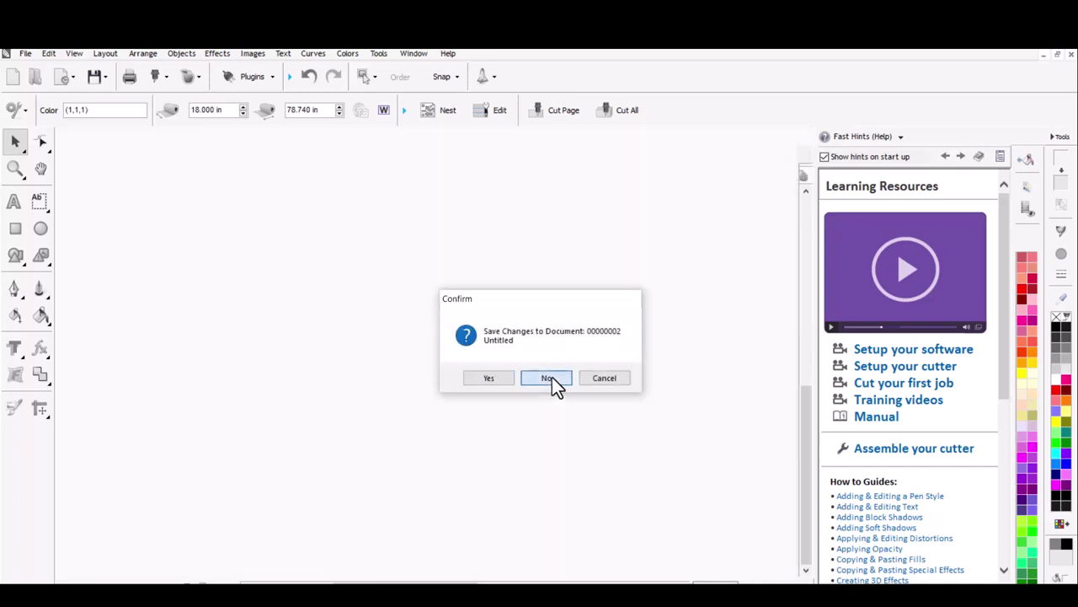
{"action": "left_click", "coordinate": [551, 377]}
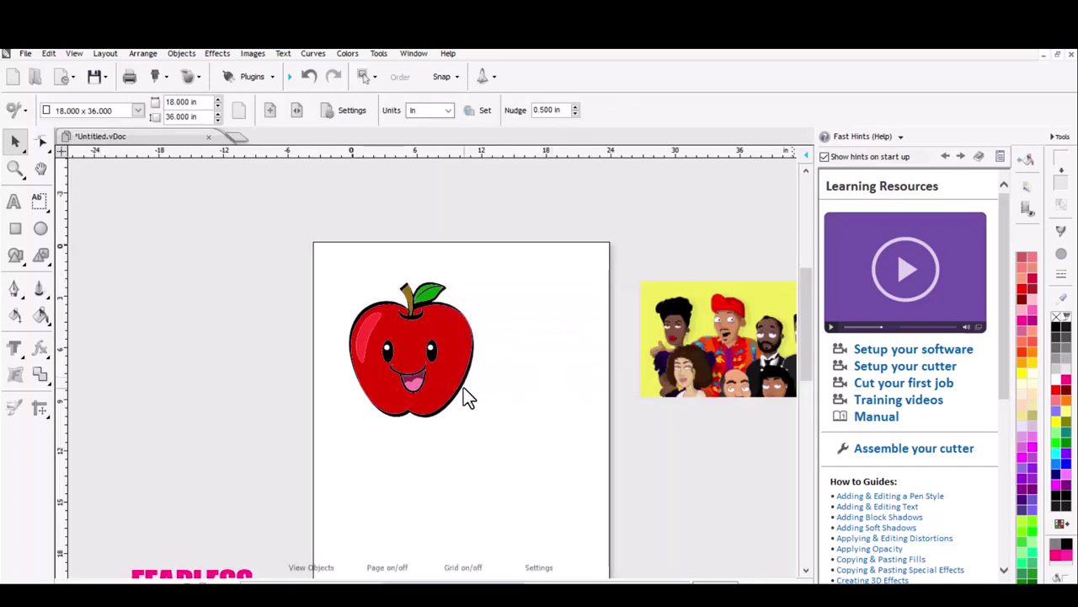
Step: Duplicate the whole traced apple and place the copy beside the original, off the page's left edge
{"action": "left_click_drag", "start_coordinate": [233, 254], "coordinate": [554, 484]}
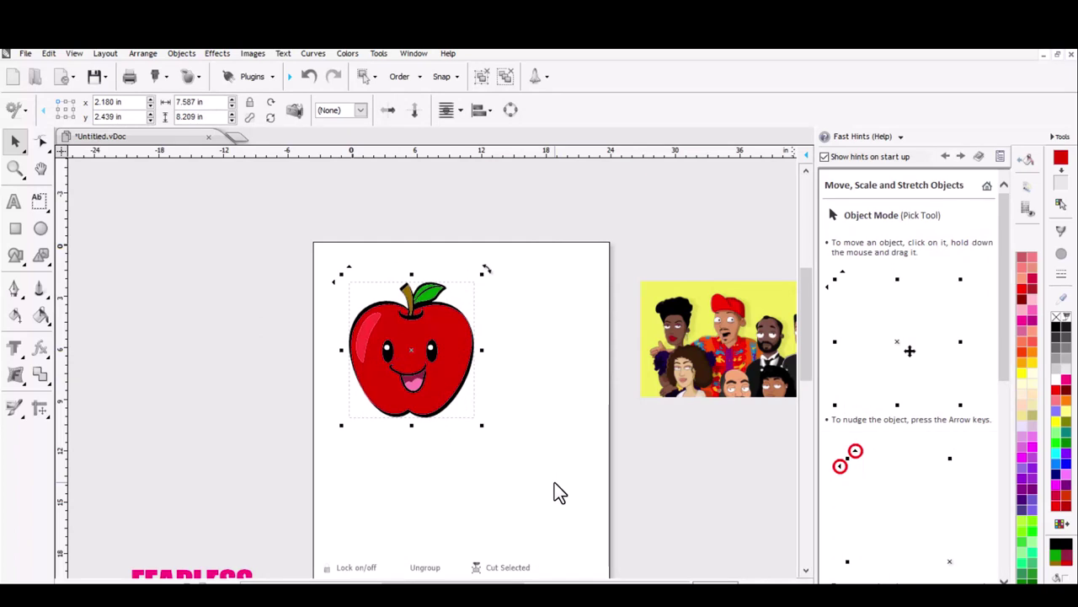
{"action": "left_click_drag", "start_coordinate": [359, 361], "coordinate": [201, 350]}
{"action": "left_click", "coordinate": [112, 203]}
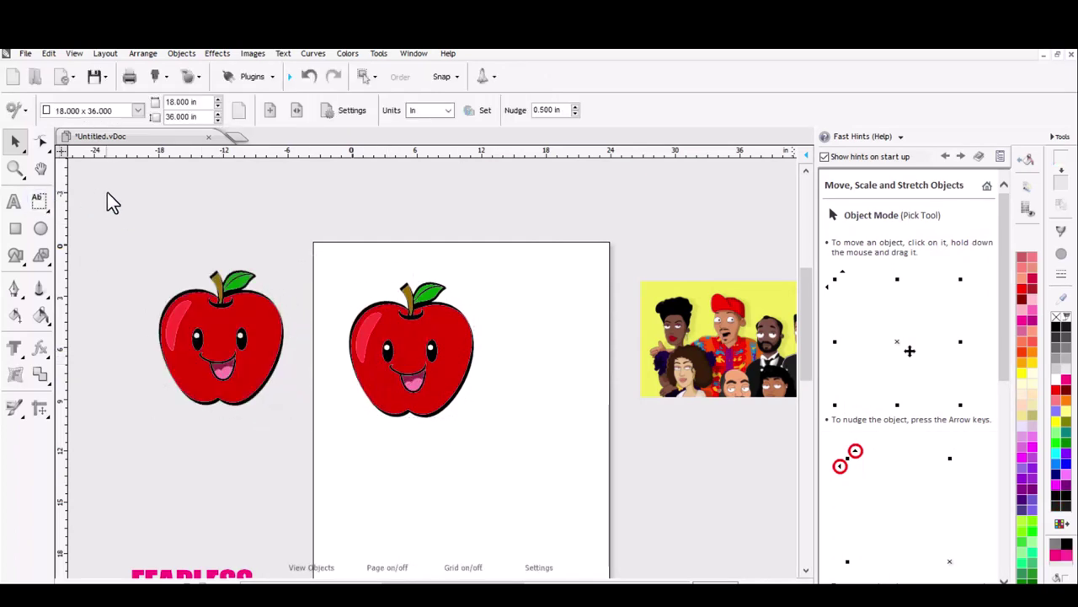
Step: Select both apples together and open the setup for sending them to a cutfile
{"action": "left_click_drag", "start_coordinate": [107, 192], "coordinate": [474, 463]}
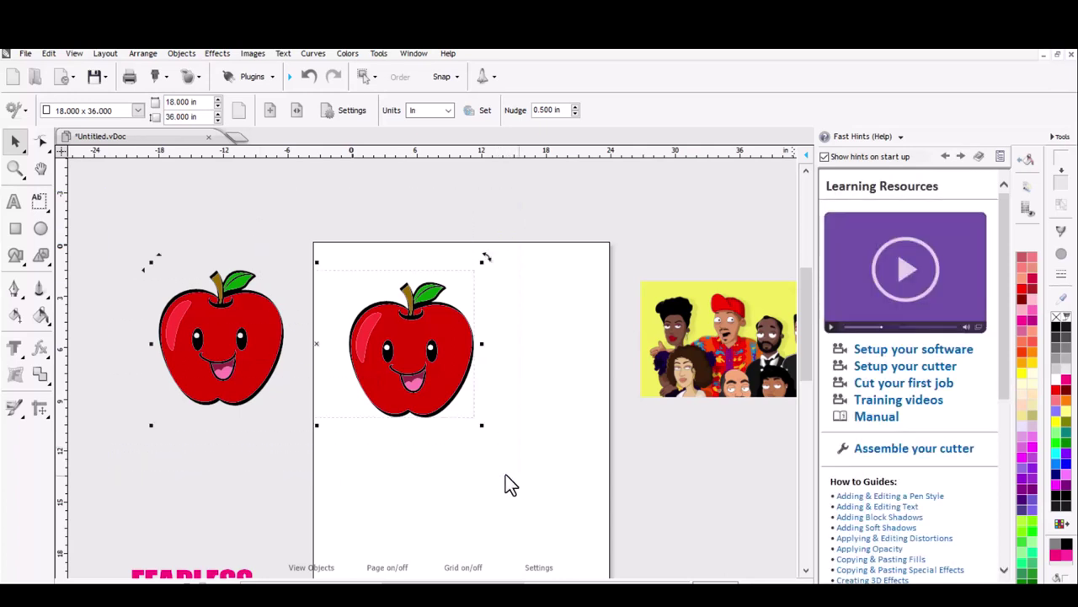
{"action": "left_click", "coordinate": [26, 53]}
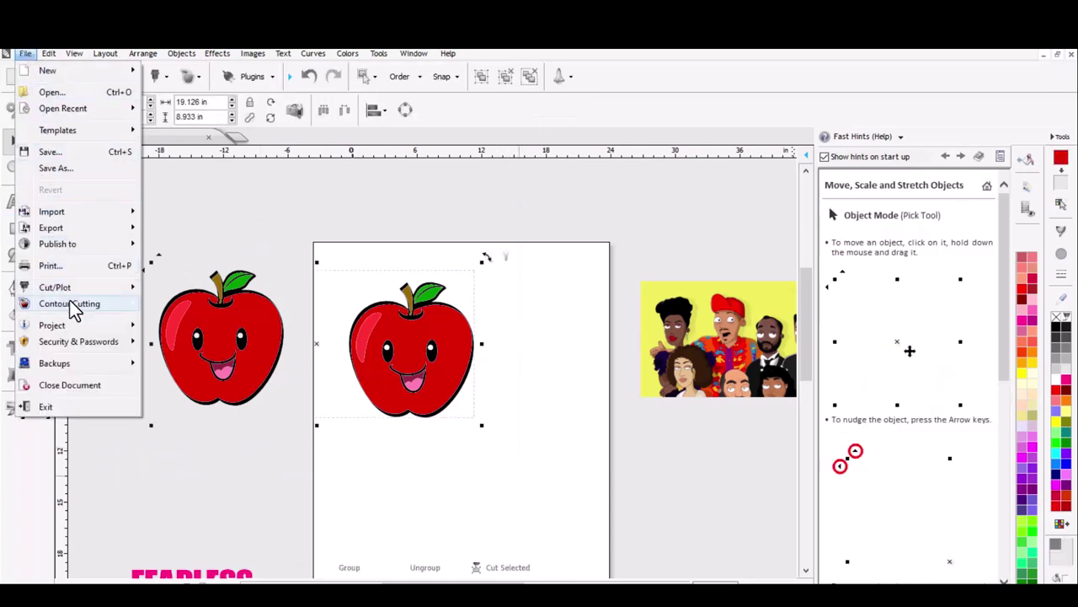
{"action": "mouse_move", "coordinate": [110, 244]}
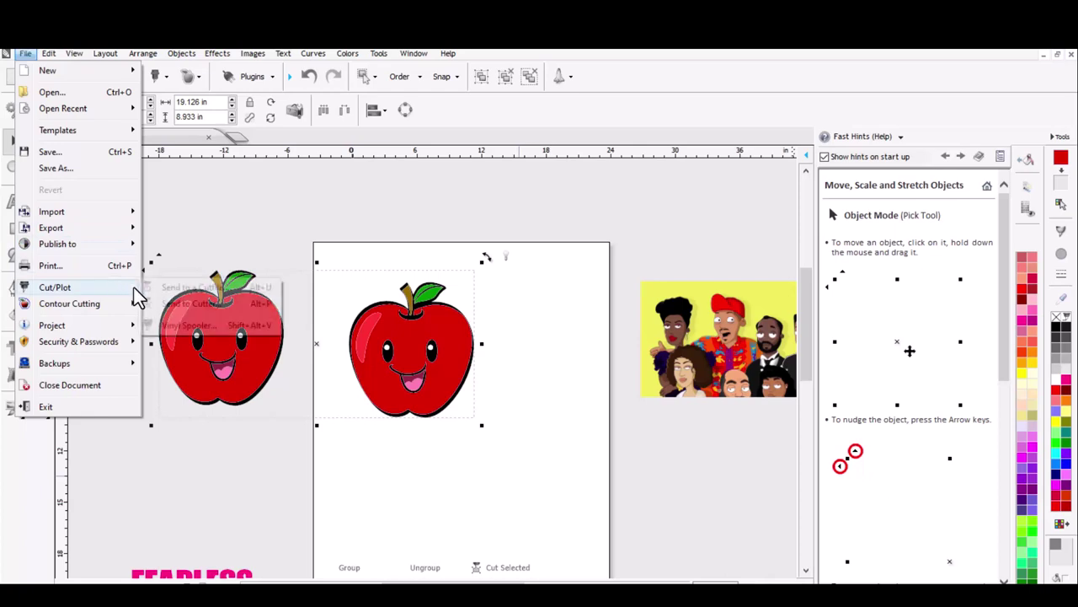
{"action": "mouse_move", "coordinate": [134, 287]}
{"action": "left_click", "coordinate": [181, 289]}
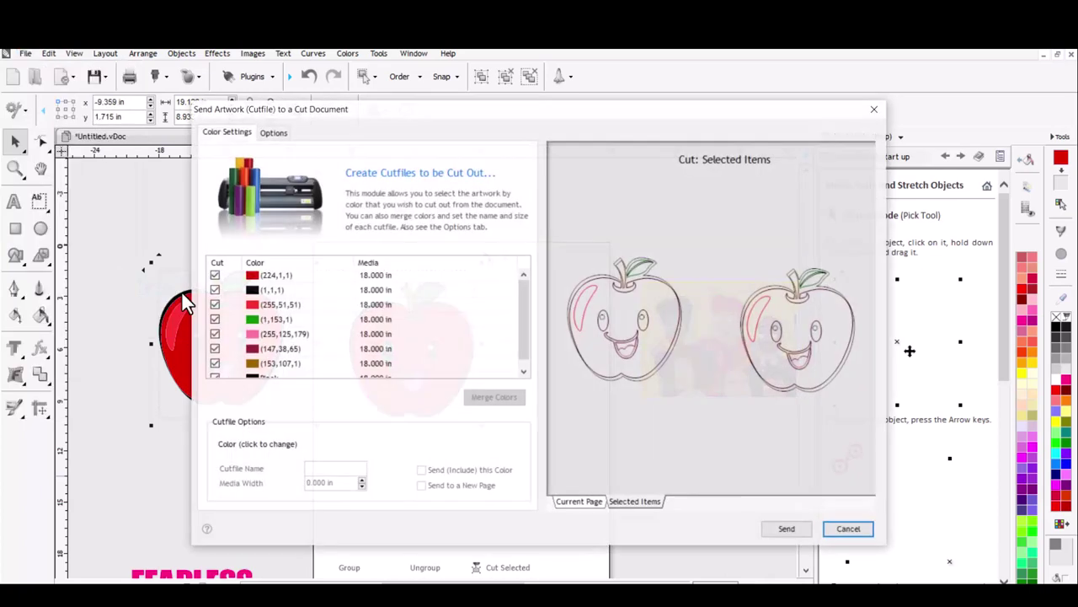
Step: Merge the two apples' (1,1,1) and Black color layers and send both apples to a cut document
{"action": "left_click", "coordinate": [281, 291]}
{"action": "scroll", "coordinate": [306, 313], "scroll_direction": "down", "scroll_amount": 1}
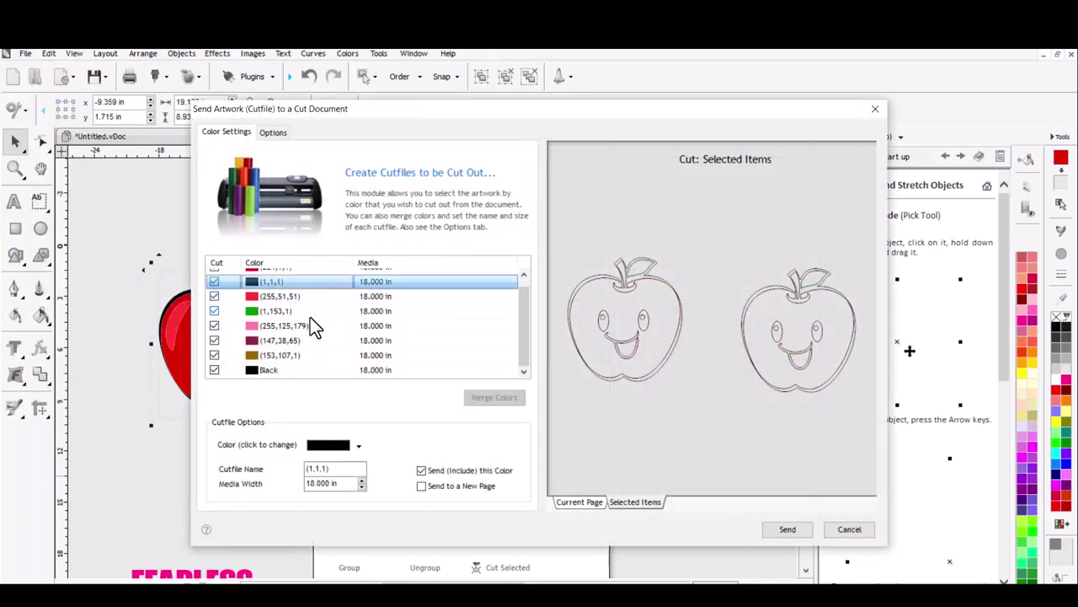
{"action": "scroll", "coordinate": [312, 317], "scroll_direction": "up", "scroll_amount": 1}
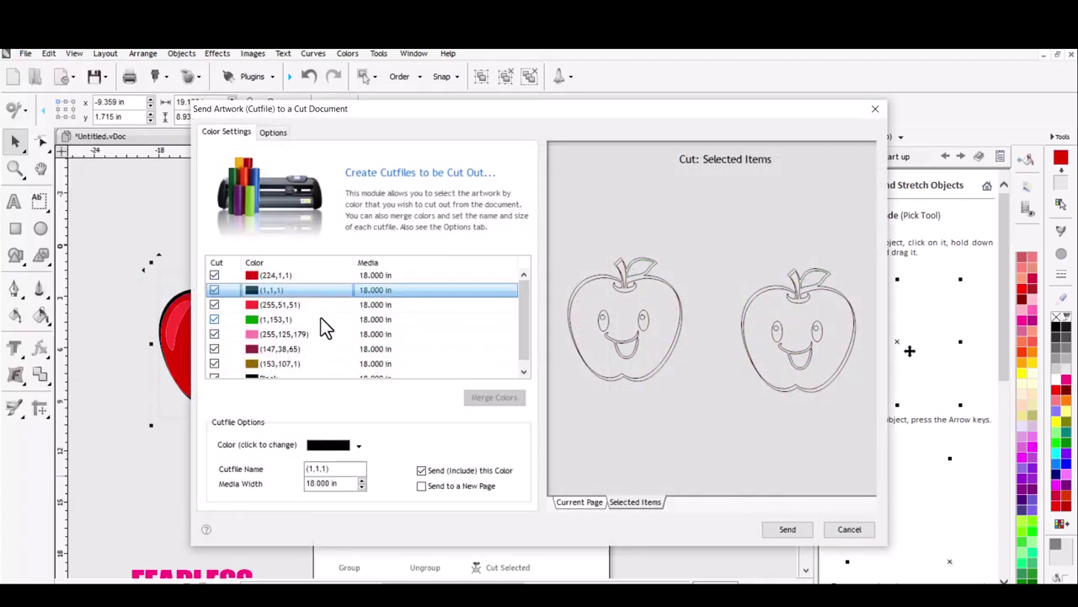
{"action": "left_click", "coordinate": [288, 376], "text": "ctrl"}
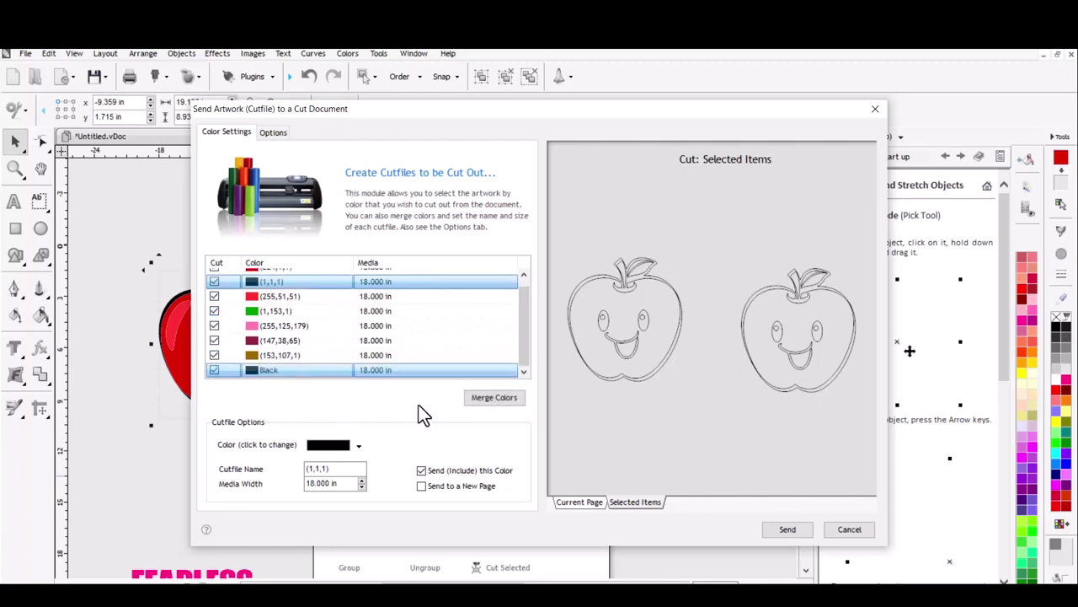
{"action": "left_click", "coordinate": [470, 399]}
{"action": "left_click", "coordinate": [789, 529]}
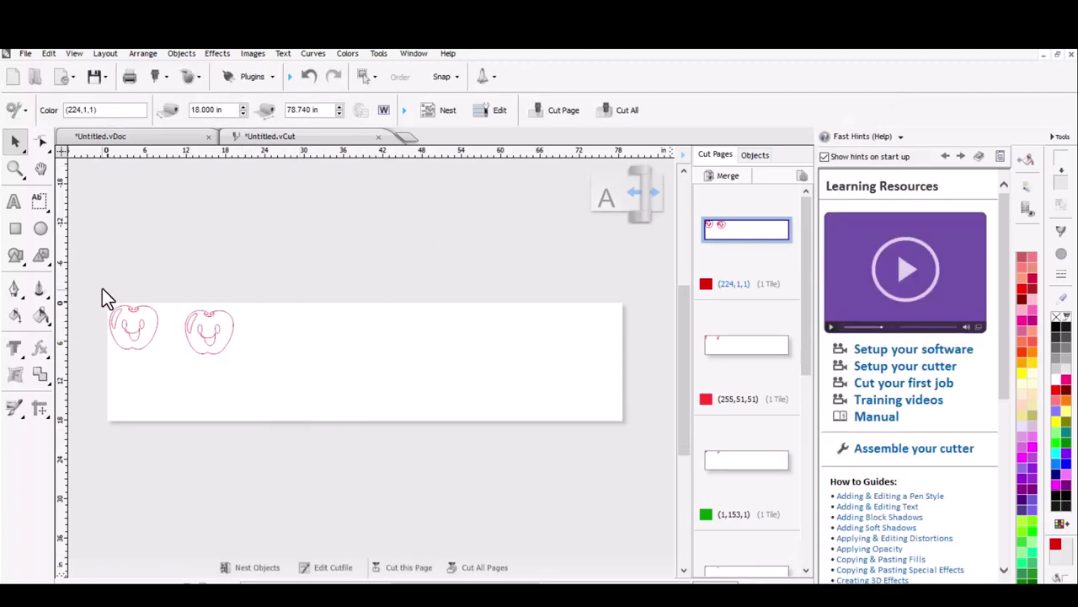
Step: Set the red (224,1,1) cut page to 15 in high by 12 in wide and nest its two apples
{"action": "double_click", "coordinate": [194, 111]}
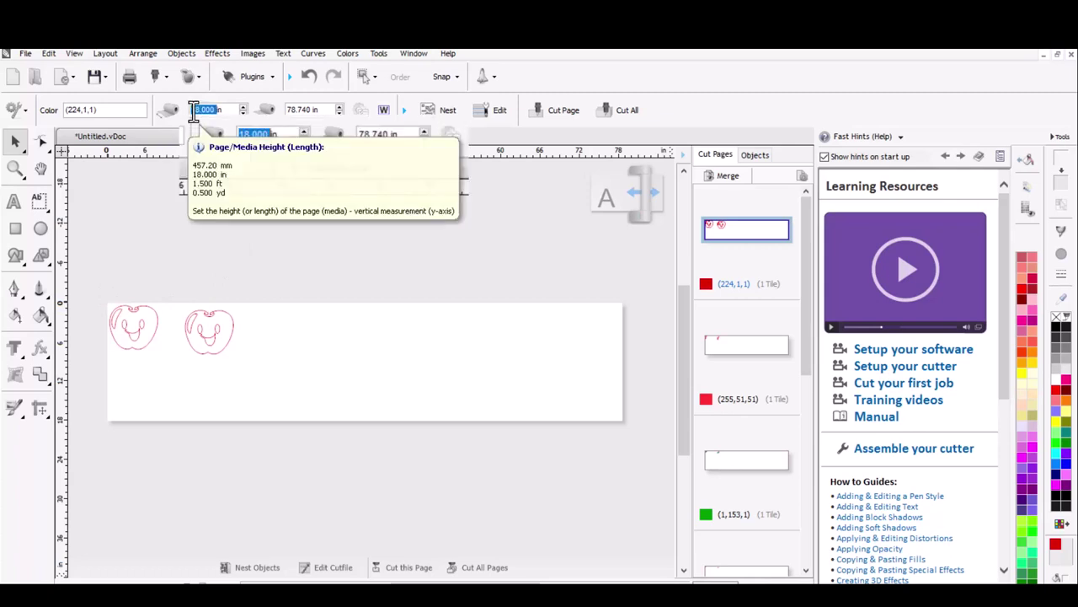
{"action": "type", "text": "5"}
{"action": "key", "text": "Tab"}
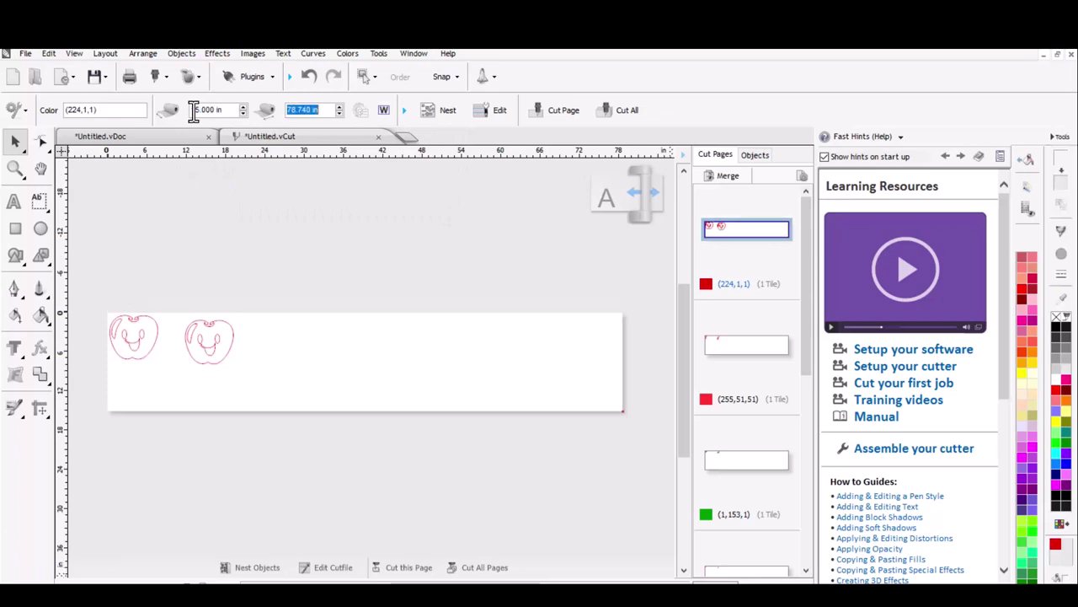
{"action": "type", "text": "12"}
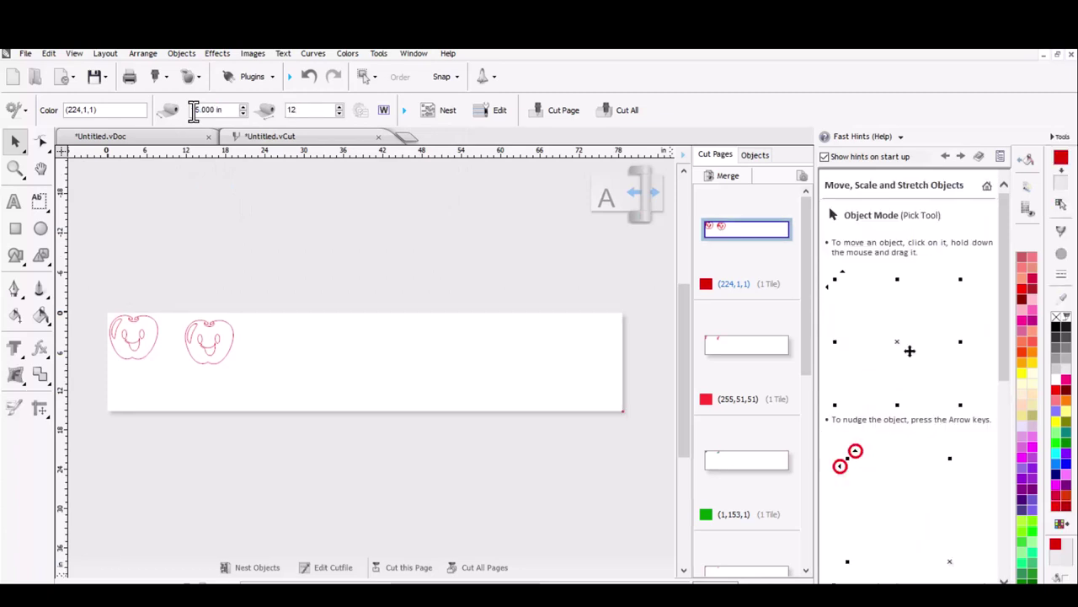
{"action": "key", "text": "Return"}
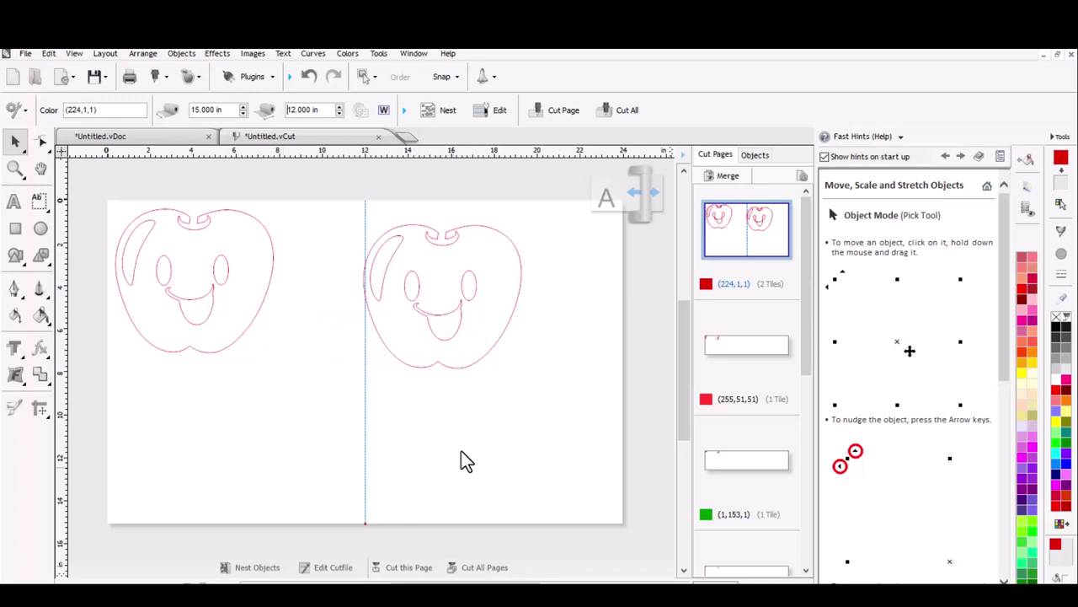
{"action": "left_click", "coordinate": [448, 111]}
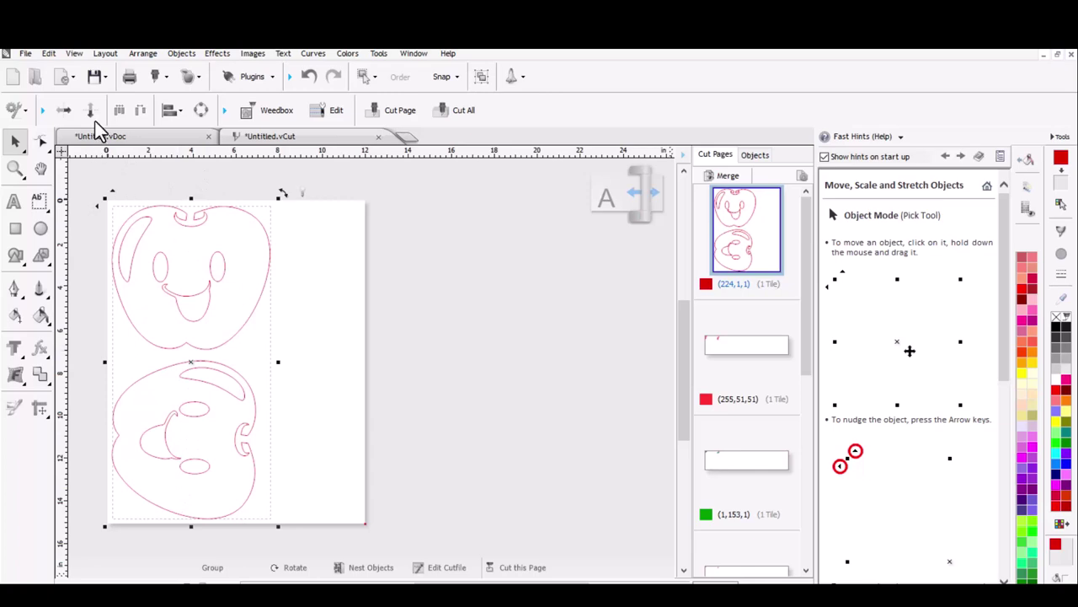
Step: Preview the nested red cut rotated 90 degrees and mirrored on 15 in wide media, and cancel without cutting
{"action": "left_click", "coordinate": [160, 77]}
{"action": "left_click", "coordinate": [158, 122]}
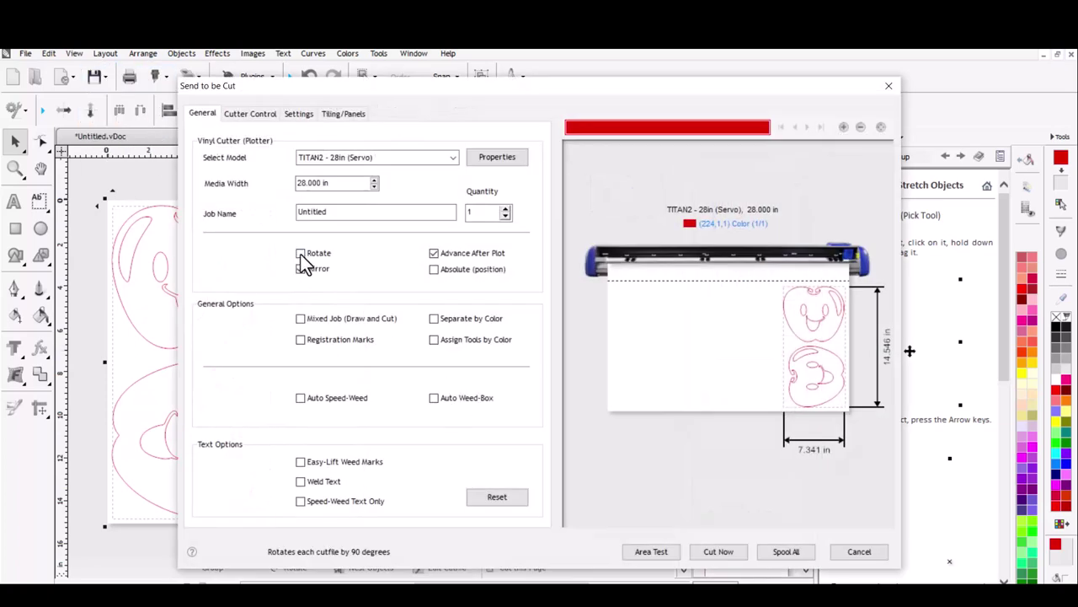
{"action": "left_click", "coordinate": [300, 253]}
{"action": "double_click", "coordinate": [305, 183]}
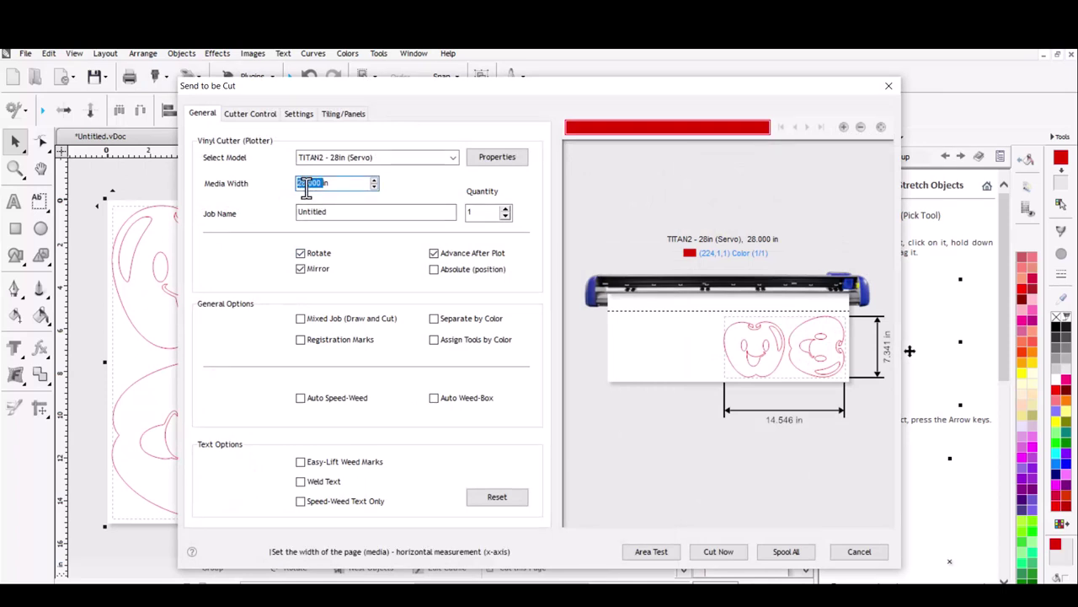
{"action": "type", "text": "15"}
{"action": "key", "text": "Return"}
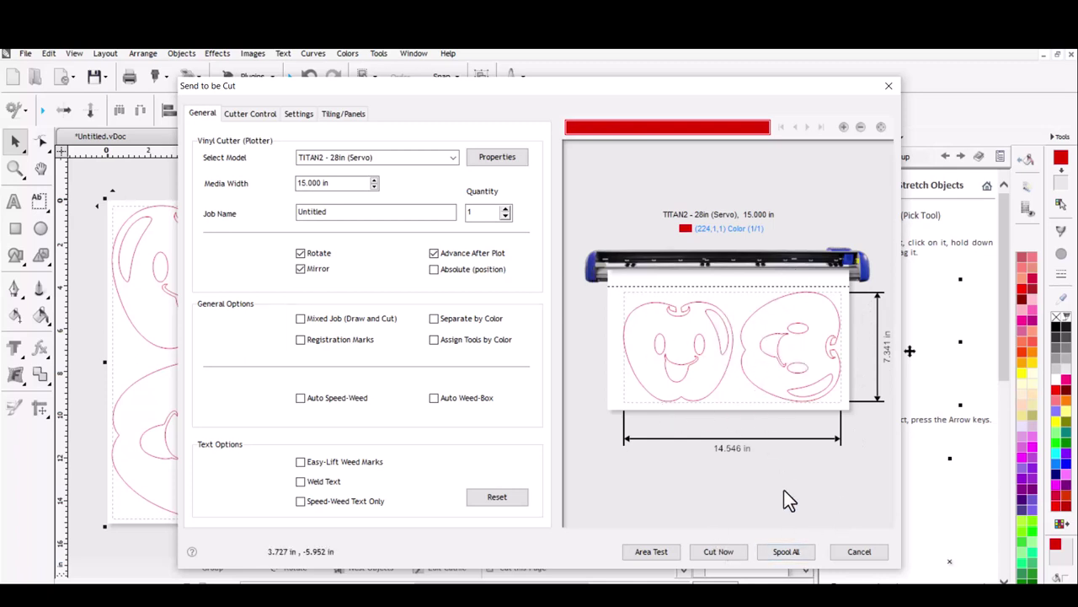
{"action": "left_click", "coordinate": [853, 551]}
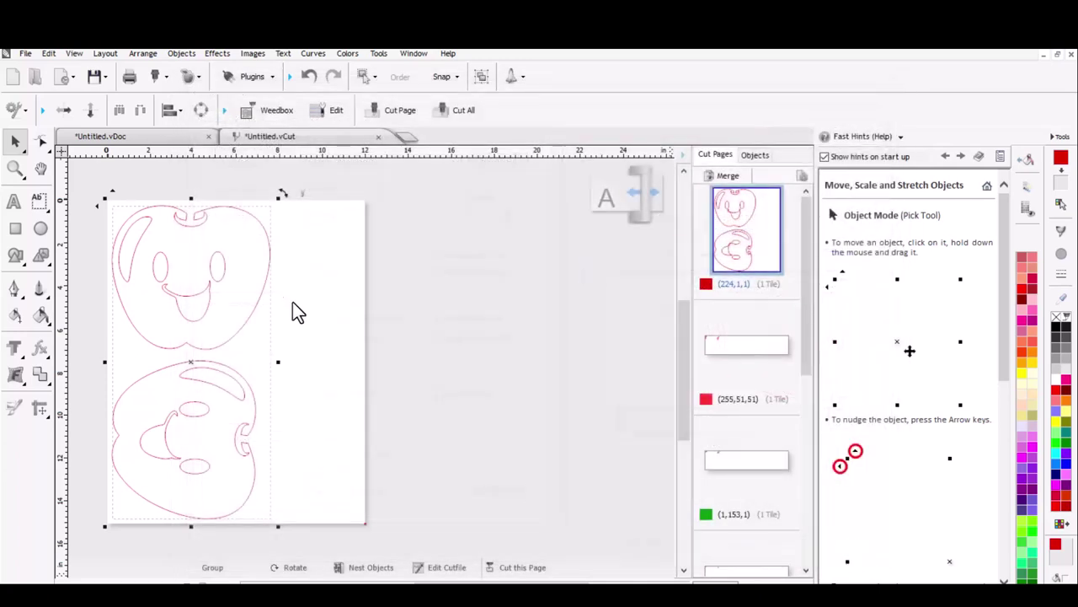
Step: Nest the shapes on the light red (255,51,51) and green (1,153,1) cut pages
{"action": "left_click", "coordinate": [737, 345]}
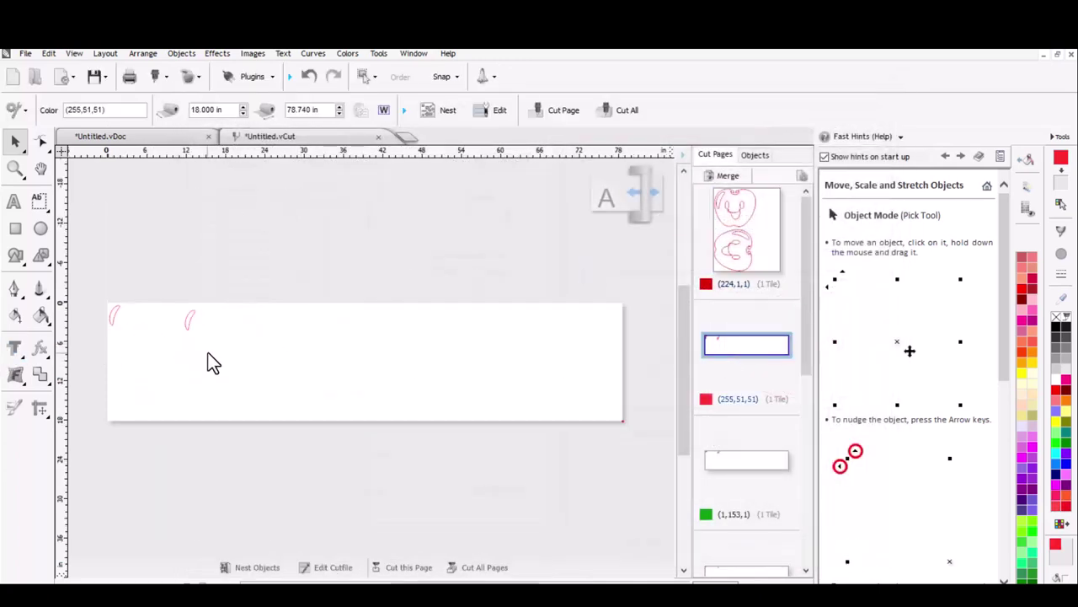
{"action": "left_click_drag", "start_coordinate": [244, 356], "coordinate": [102, 282]}
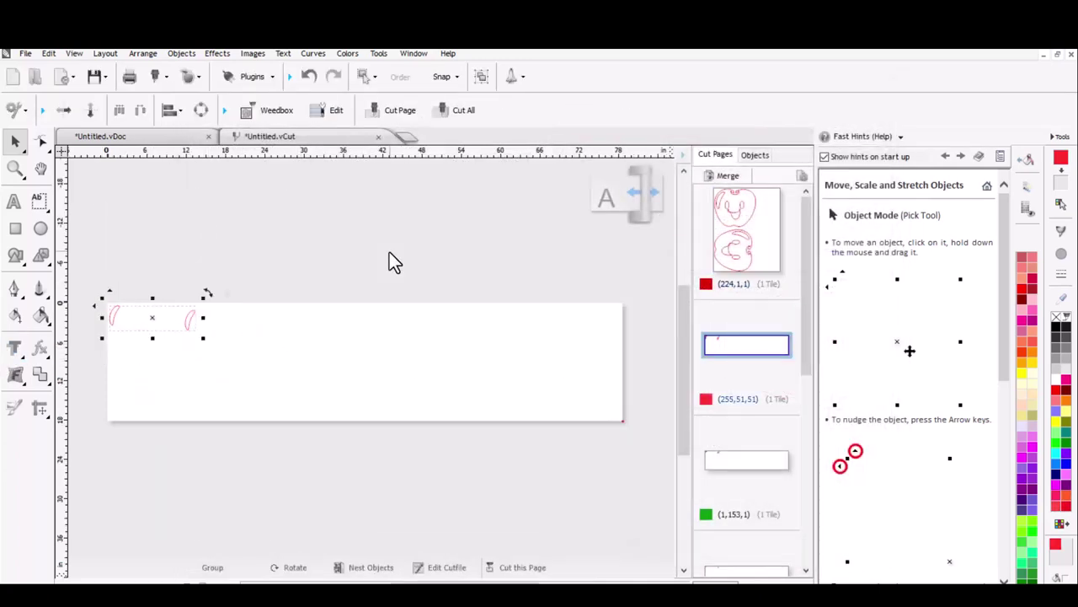
{"action": "left_click", "coordinate": [434, 238]}
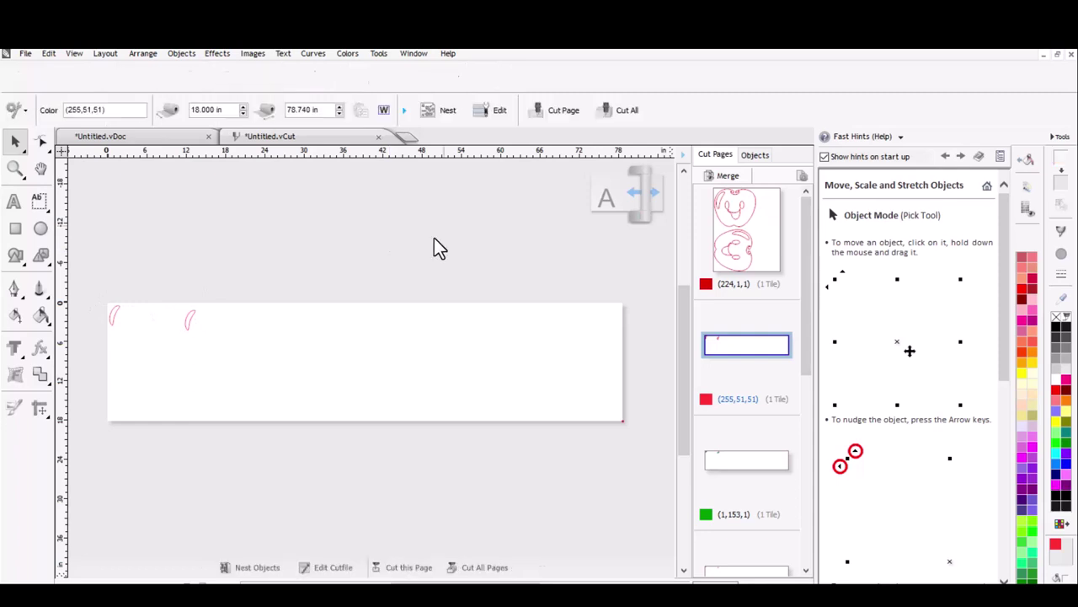
{"action": "left_click", "coordinate": [444, 112]}
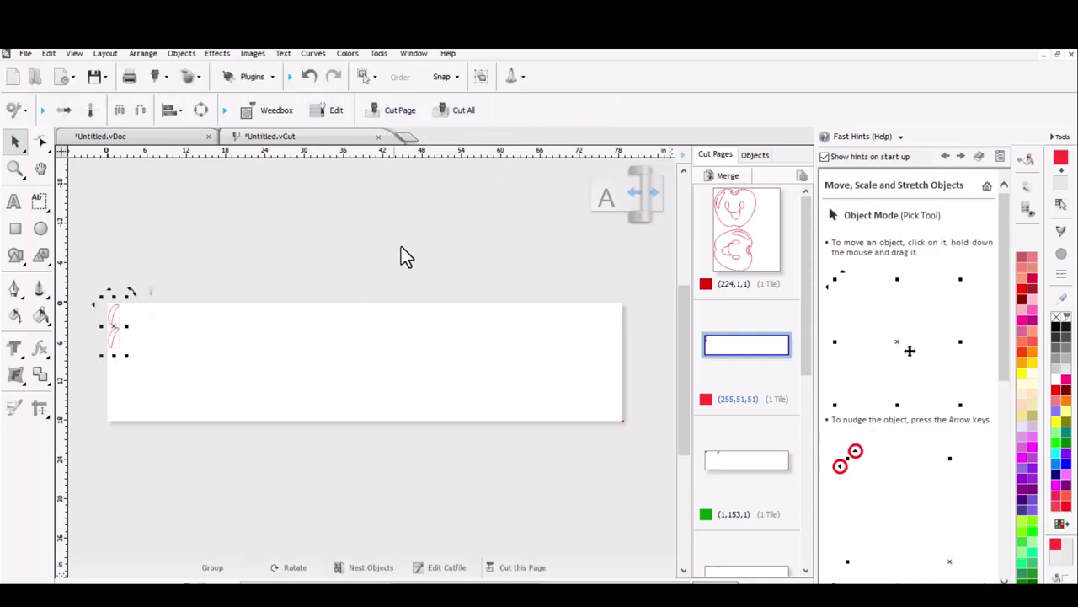
{"action": "left_click", "coordinate": [733, 461]}
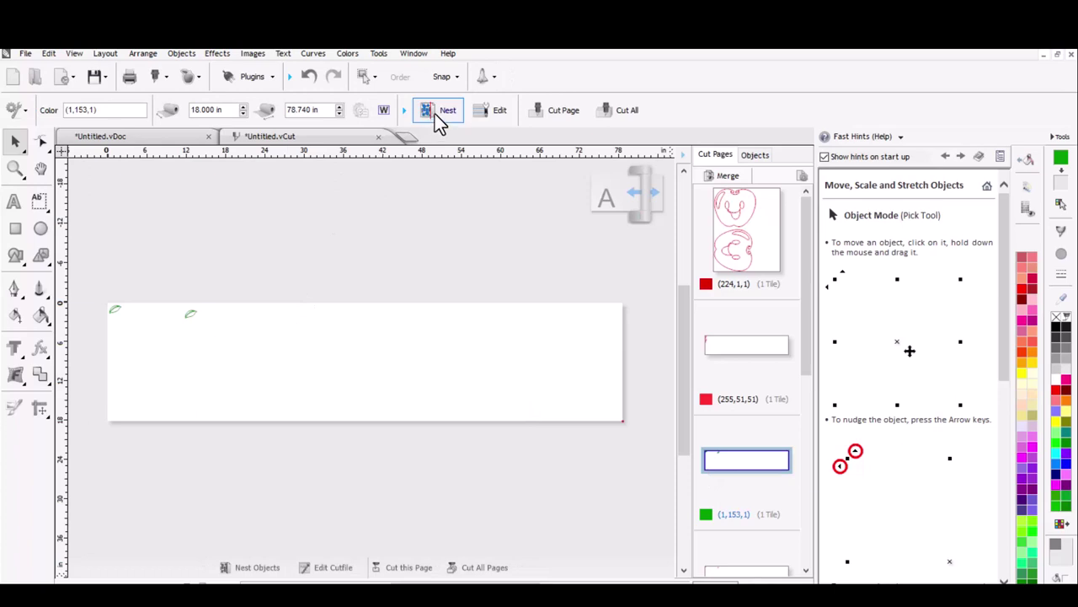
{"action": "left_click", "coordinate": [439, 109]}
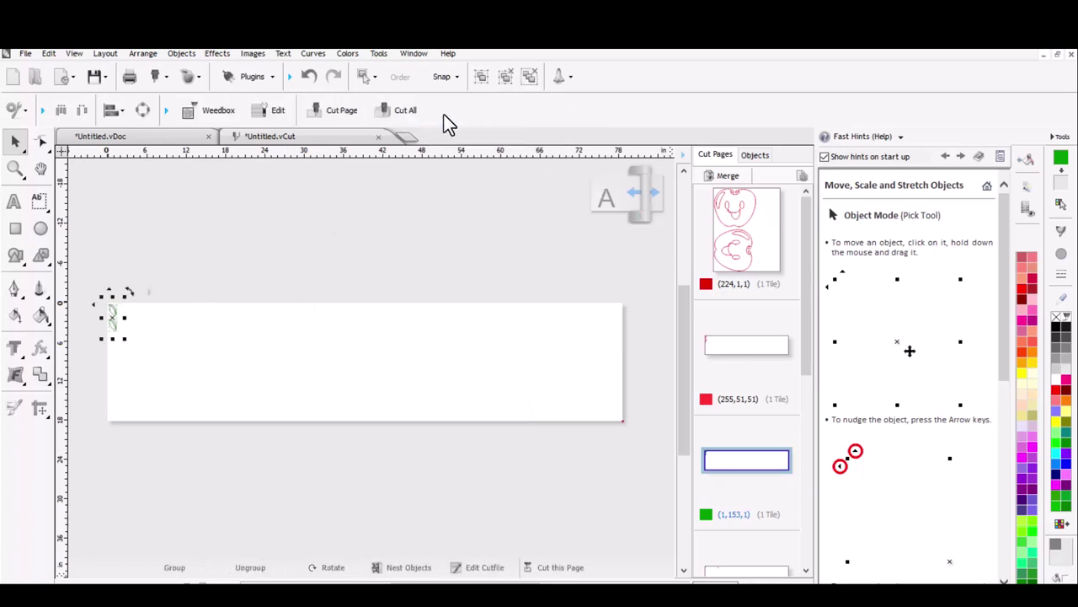
Step: Nest the shapes on the pink (255,125,179) cut page
{"action": "scroll", "coordinate": [756, 515], "scroll_direction": "down", "scroll_amount": 5}
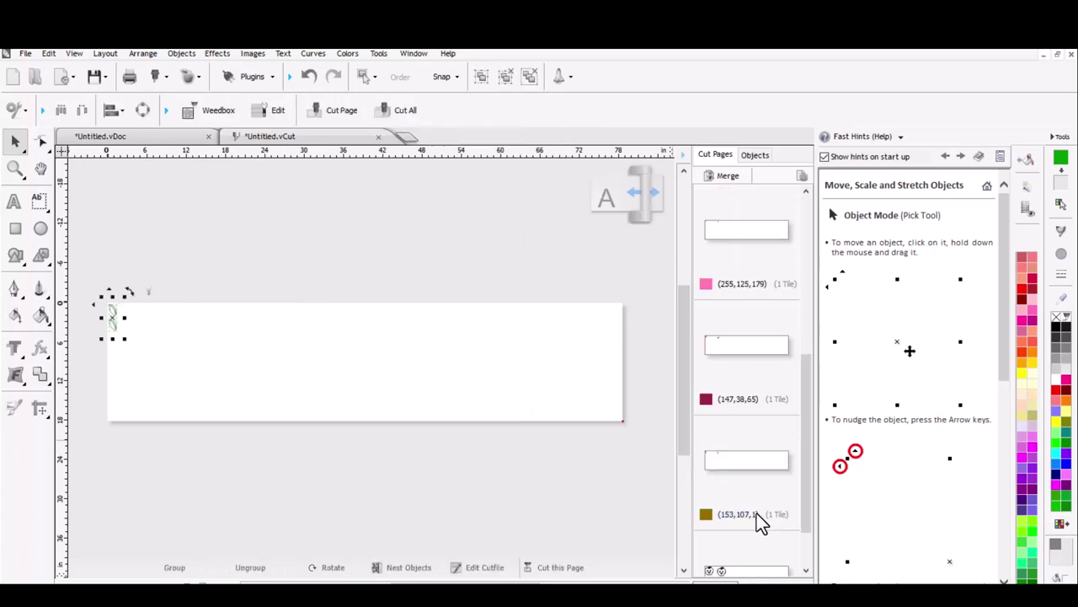
{"action": "scroll", "coordinate": [729, 315], "scroll_direction": "up", "scroll_amount": 5}
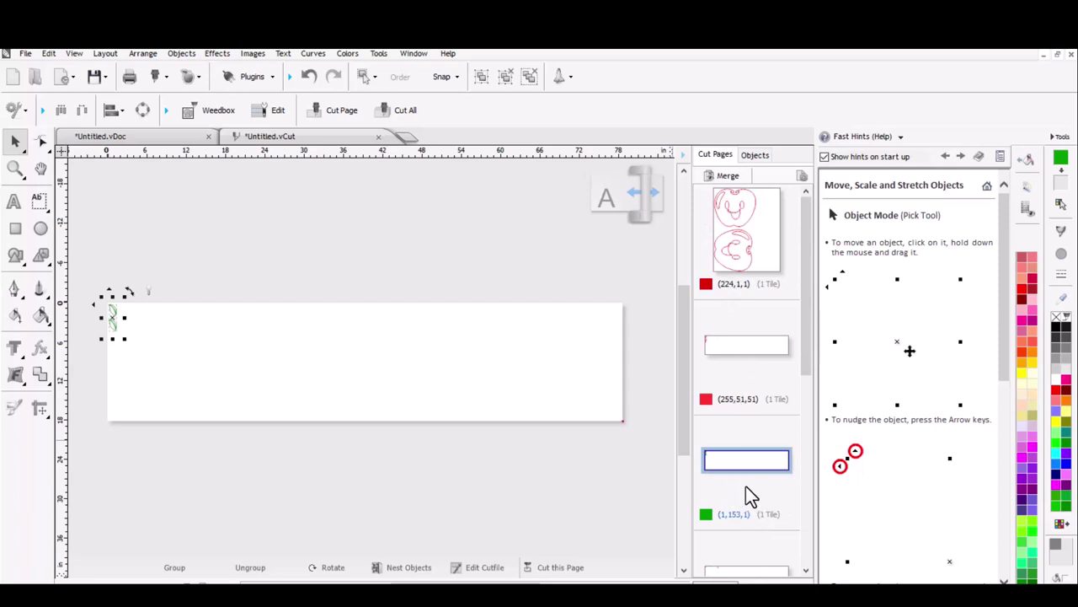
{"action": "left_click_drag", "start_coordinate": [805, 339], "coordinate": [813, 408]}
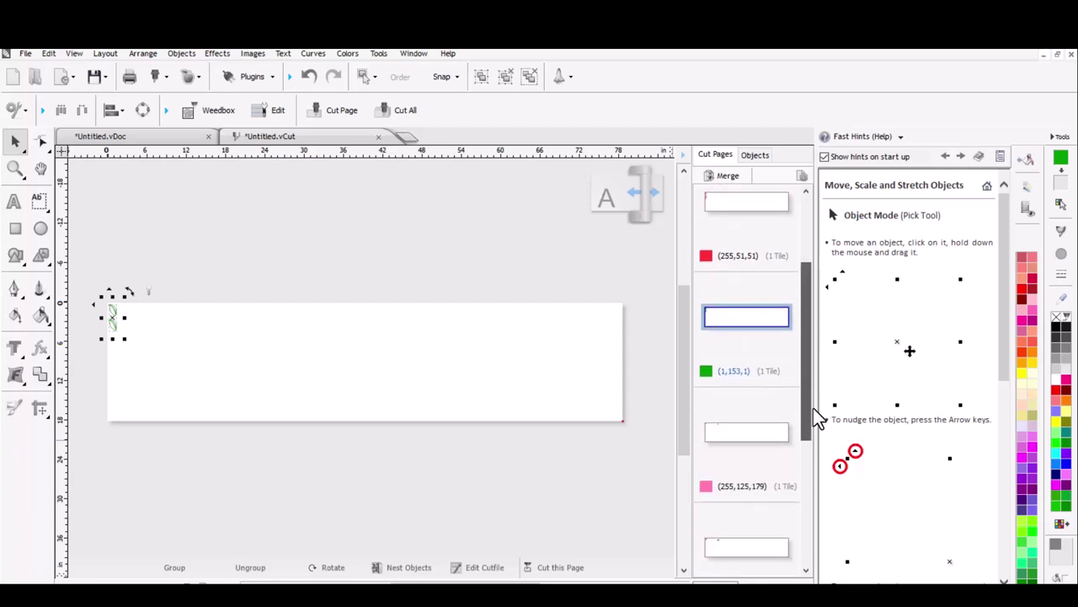
{"action": "left_click", "coordinate": [783, 429]}
{"action": "left_click", "coordinate": [451, 109]}
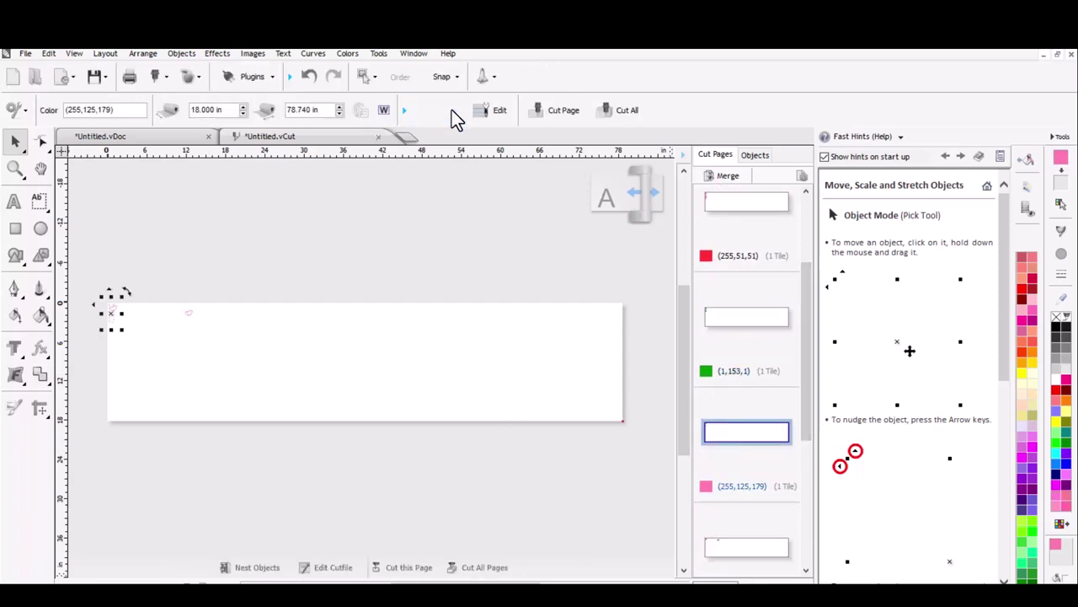
Step: Nest the shapes on the maroon (147,38,65) and brown (153,107,1) cut pages
{"action": "scroll", "coordinate": [712, 463], "scroll_direction": "down", "scroll_amount": 3}
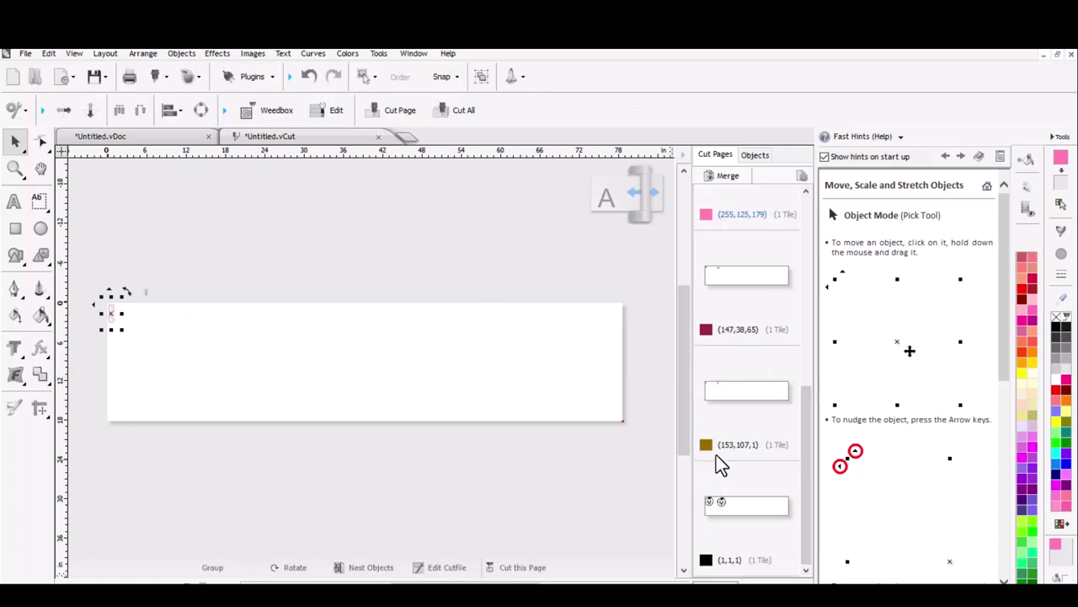
{"action": "left_click", "coordinate": [746, 277]}
{"action": "left_click", "coordinate": [440, 110]}
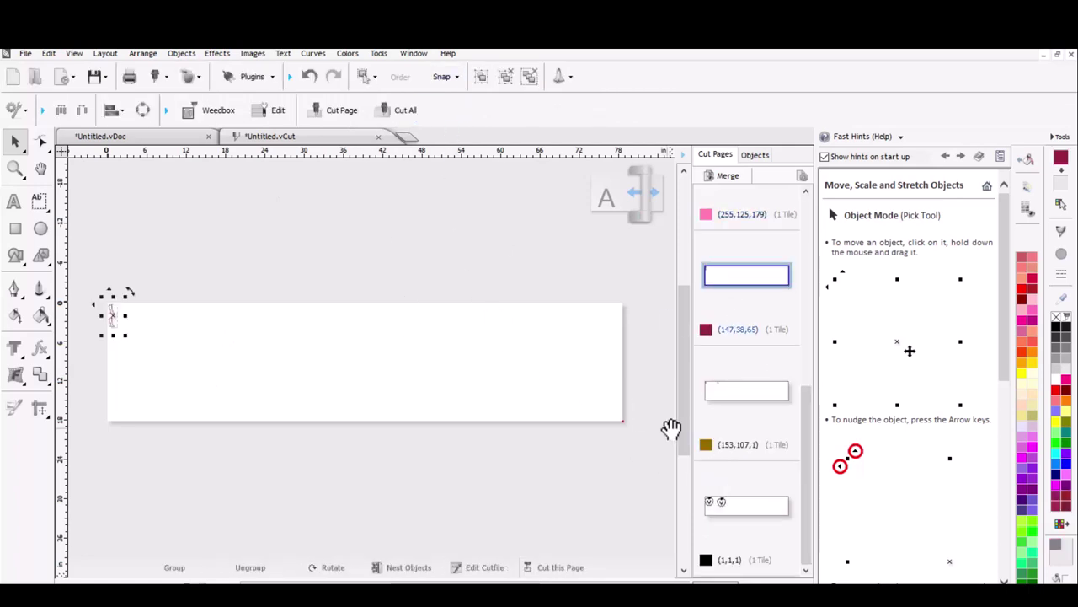
{"action": "left_click", "coordinate": [744, 393]}
{"action": "left_click", "coordinate": [438, 117]}
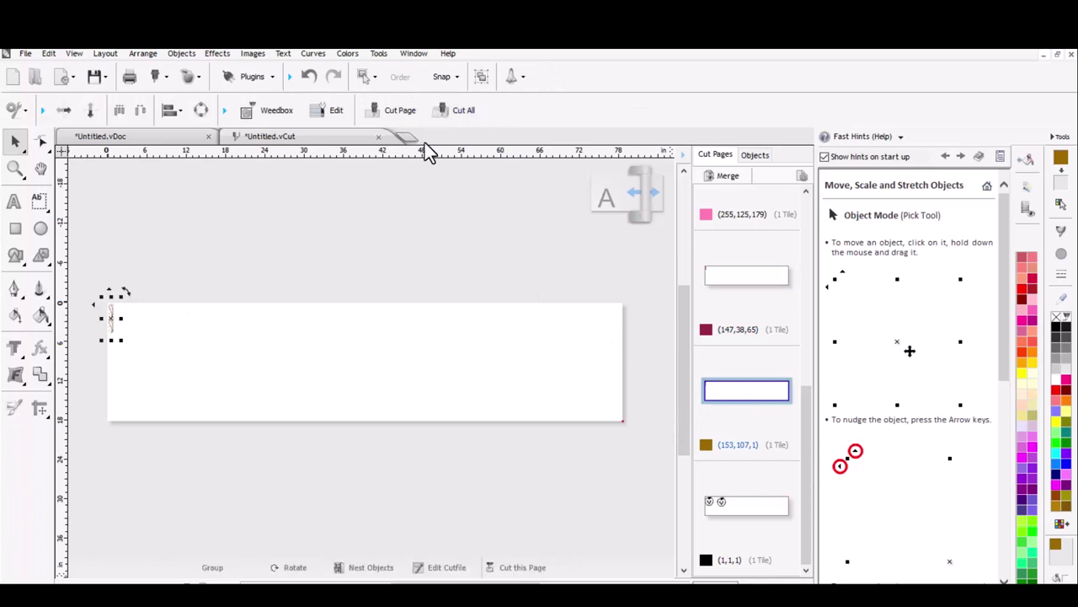
Step: Try nesting the apple outlines on the black (1,1,1) cut page, and undo the nesting
{"action": "left_click", "coordinate": [717, 507]}
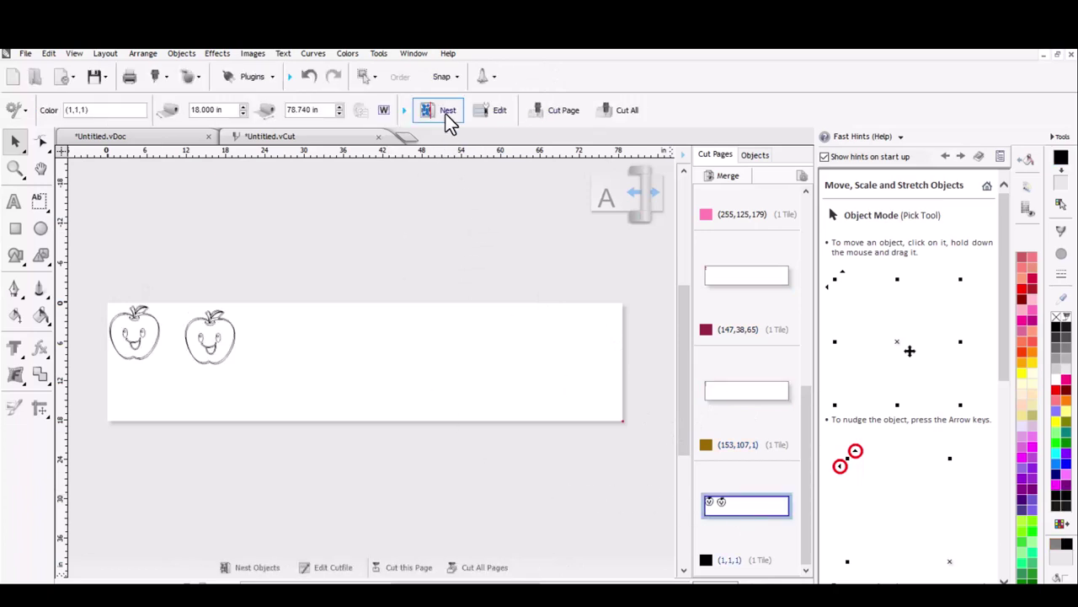
{"action": "left_click", "coordinate": [446, 112]}
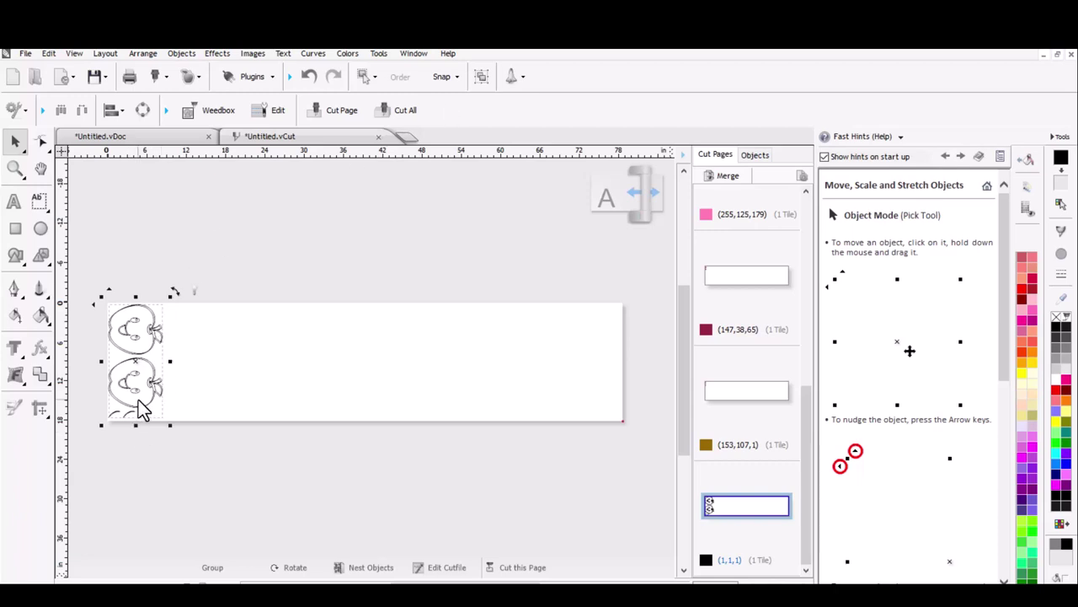
{"action": "left_click", "coordinate": [310, 78]}
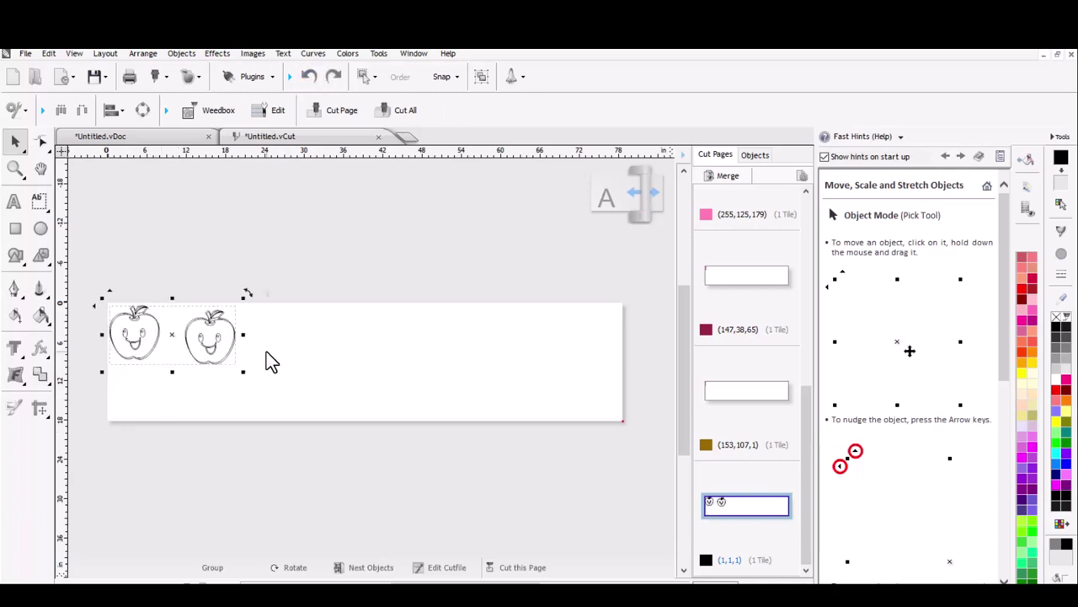
{"action": "left_click", "coordinate": [157, 379]}
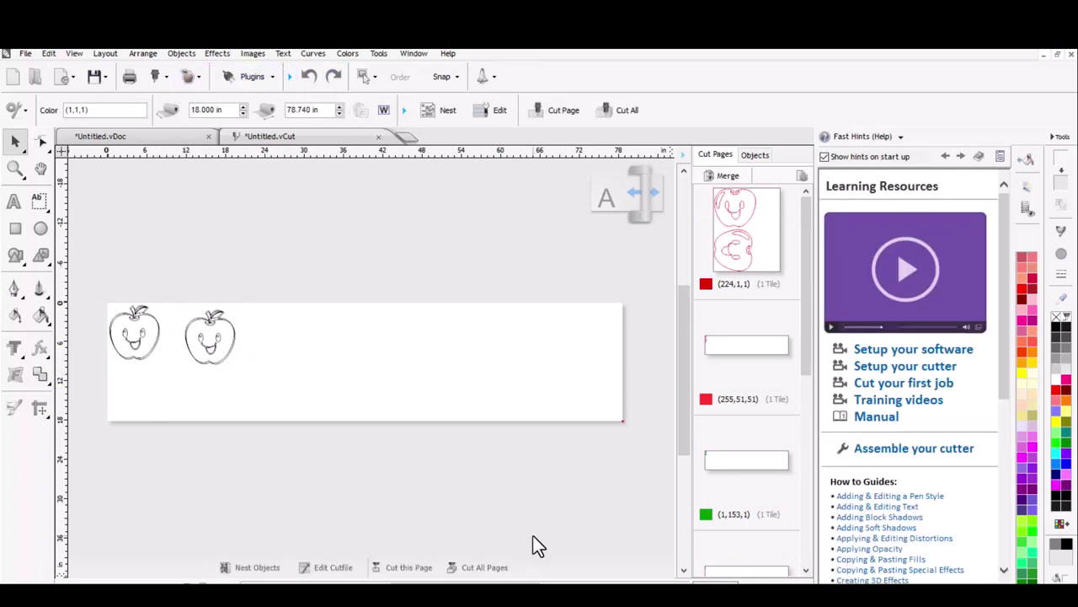
Step: Examine the leaf and stem outlines of the first apple on the black cut page up close
{"action": "left_click", "coordinate": [716, 581]}
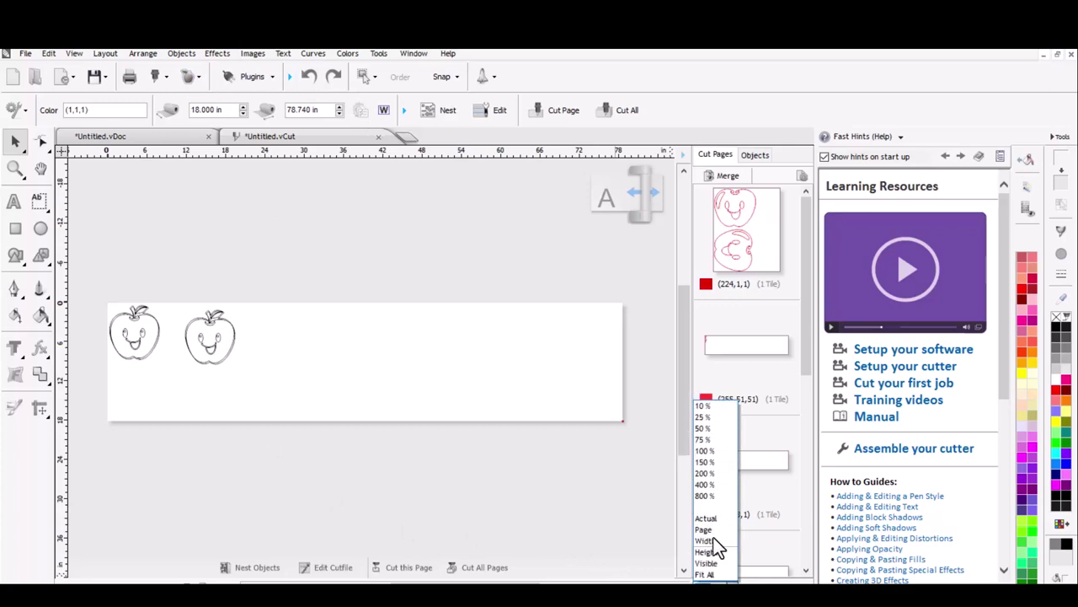
{"action": "left_click", "coordinate": [700, 434]}
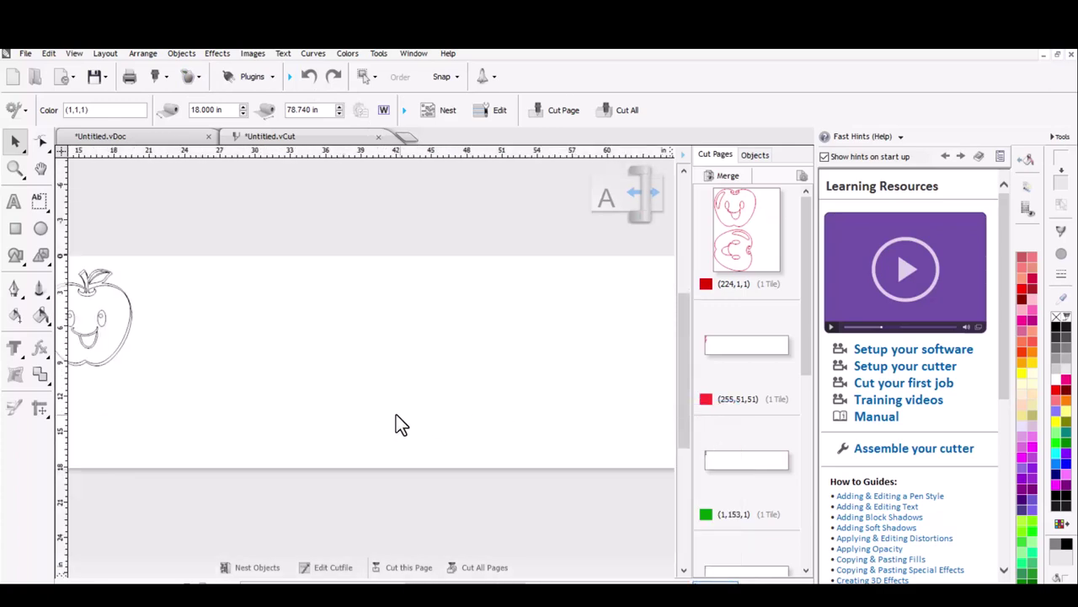
{"action": "scroll", "coordinate": [117, 386], "scroll_direction": "down", "scroll_amount": 3}
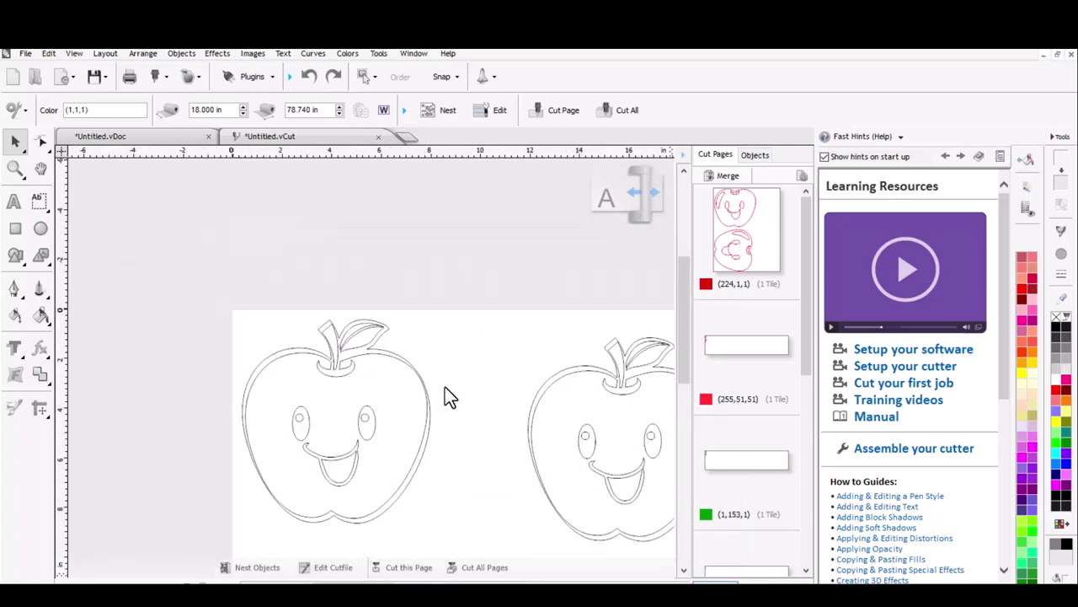
{"action": "left_click", "coordinate": [362, 352]}
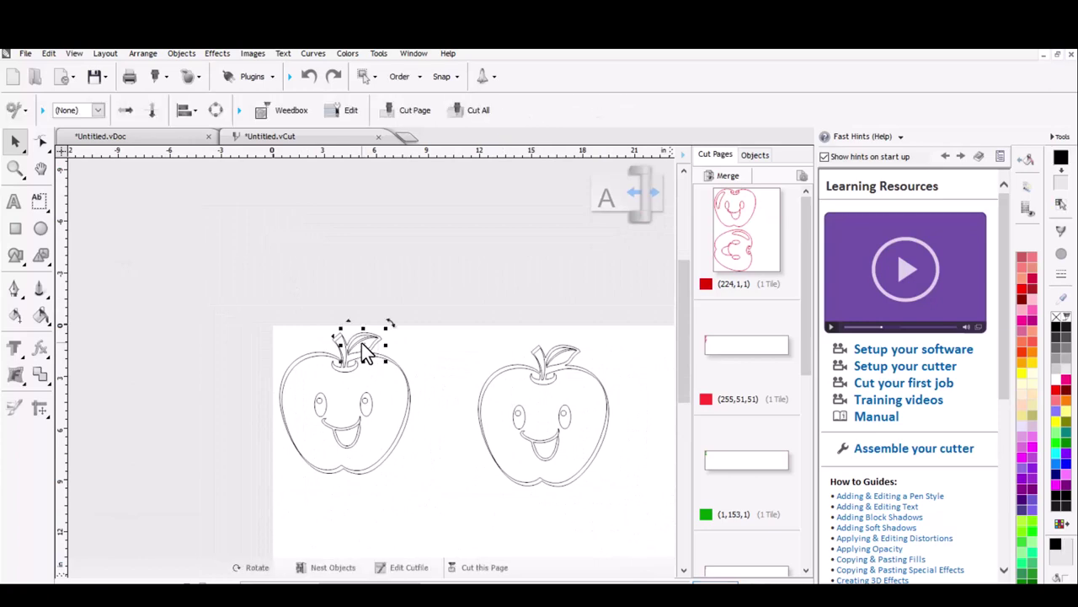
{"action": "scroll", "coordinate": [366, 371], "scroll_direction": "up", "scroll_amount": 2}
{"action": "scroll", "coordinate": [368, 370], "scroll_direction": "up", "scroll_amount": 1}
{"action": "scroll", "coordinate": [366, 362], "scroll_direction": "down", "scroll_amount": 4}
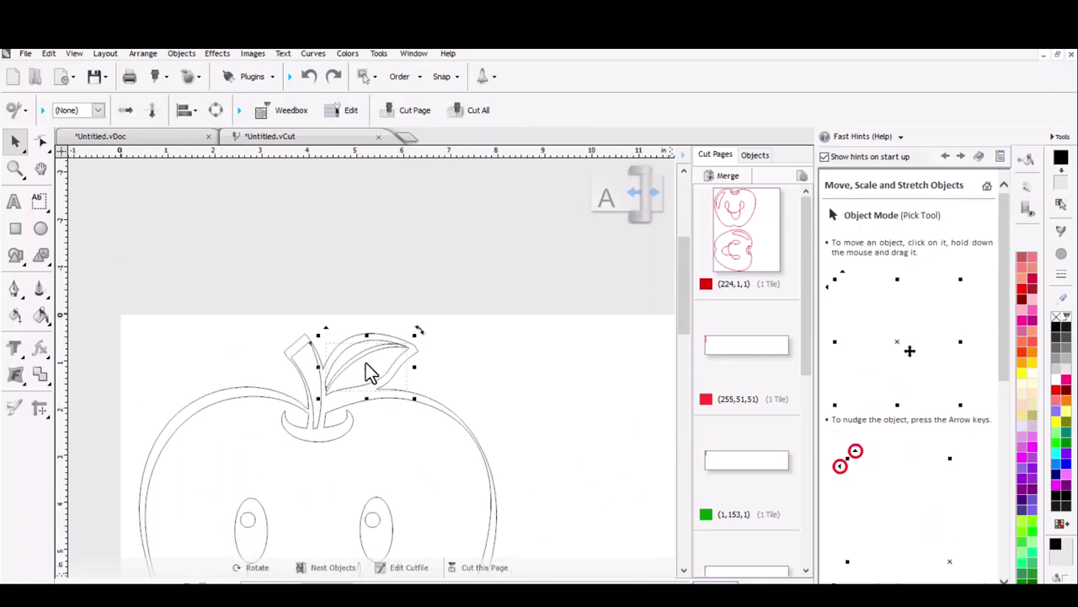
{"action": "left_click", "coordinate": [451, 321]}
{"action": "scroll", "coordinate": [451, 321], "scroll_direction": "down", "scroll_amount": 1}
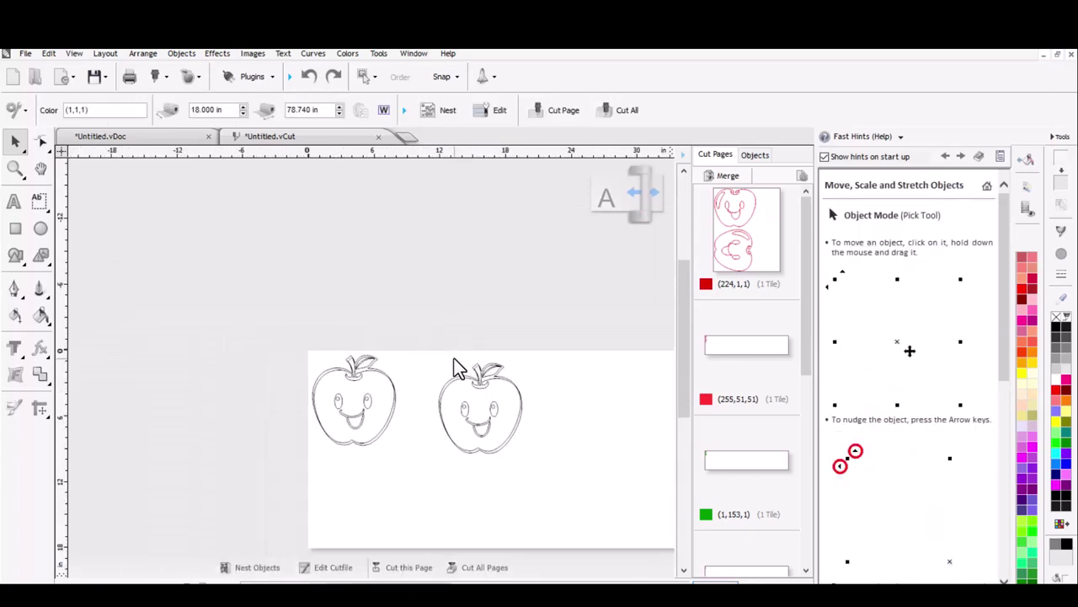
Step: Nest the black page's apple outlines once more, undo that nesting, and clear the selection
{"action": "left_click", "coordinate": [441, 117]}
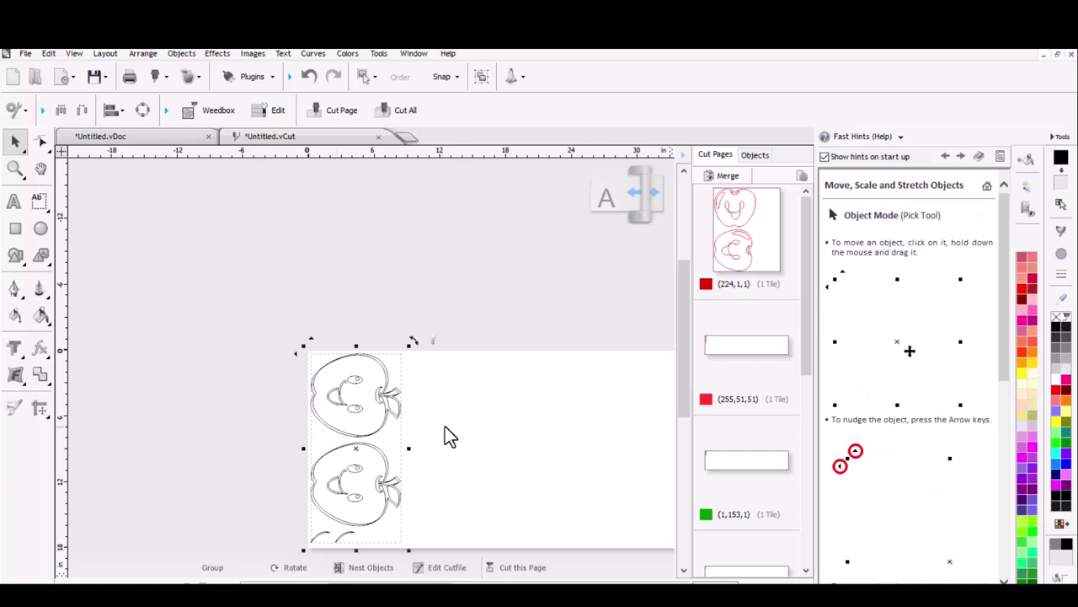
{"action": "key", "text": "ctrl+z"}
{"action": "scroll", "coordinate": [382, 384], "scroll_direction": "up", "scroll_amount": 1}
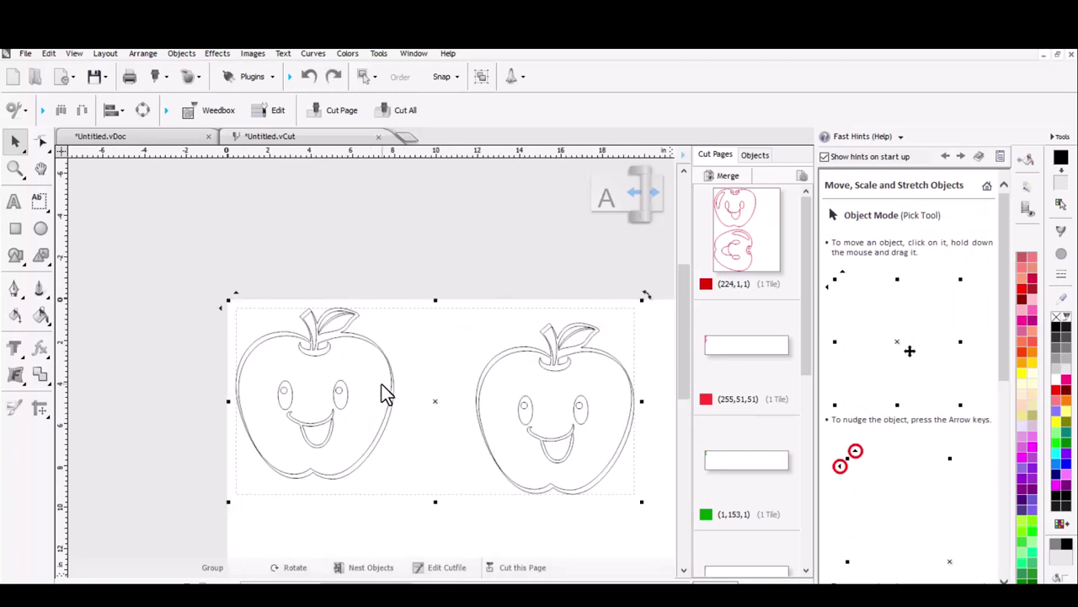
{"action": "scroll", "coordinate": [372, 328], "scroll_direction": "up", "scroll_amount": 1}
{"action": "left_click", "coordinate": [430, 272]}
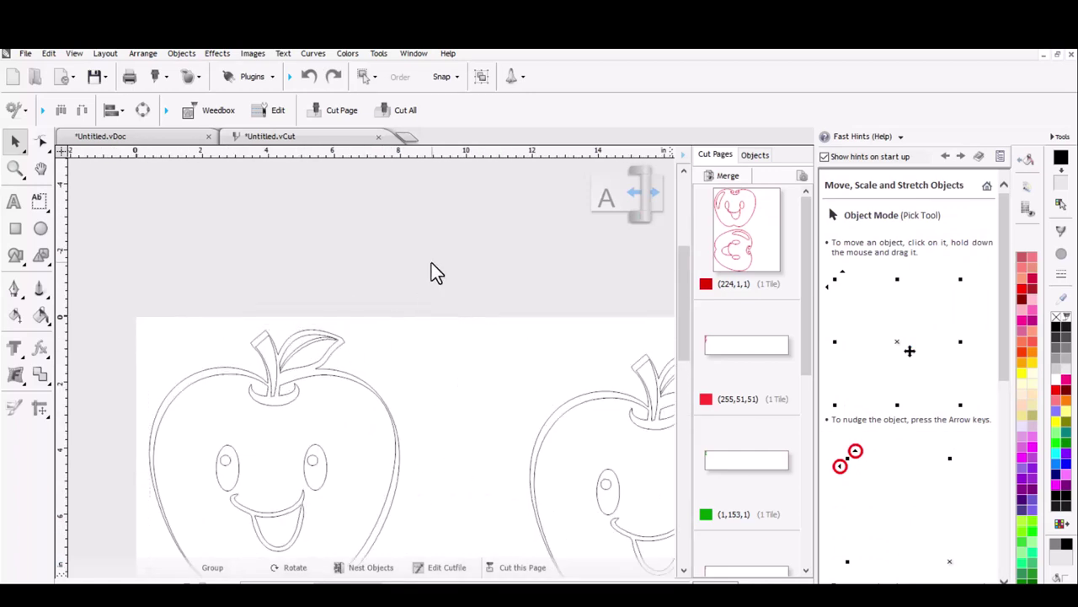
Step: Group the first apple's leaf outline with its body outline on the black (1,1,1) cut page
{"action": "left_click", "coordinate": [311, 353]}
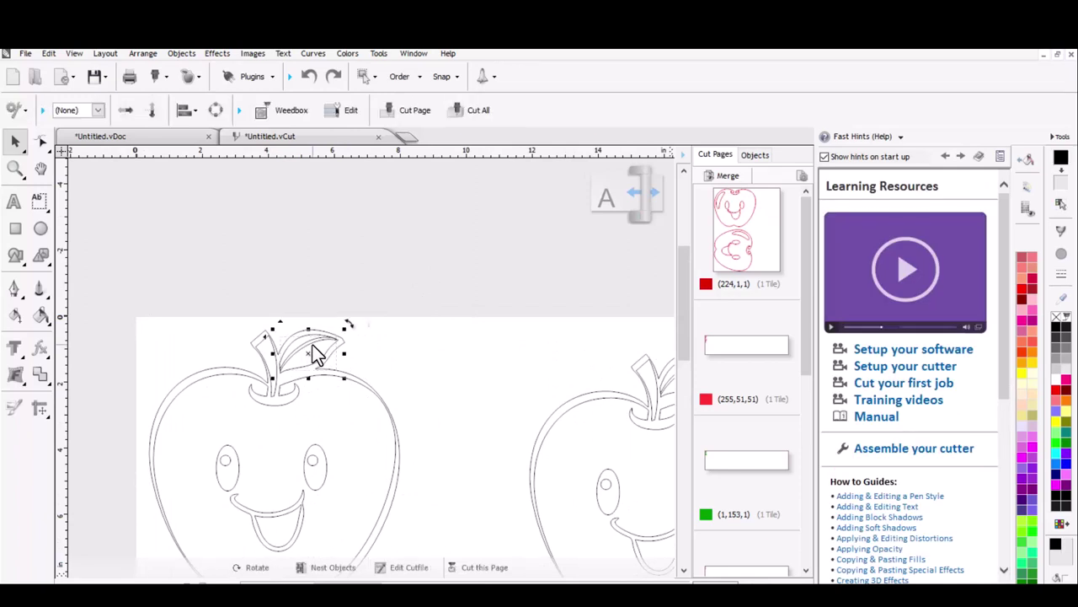
{"action": "left_click", "coordinate": [399, 459], "text": "shift"}
{"action": "right_click", "coordinate": [393, 454]}
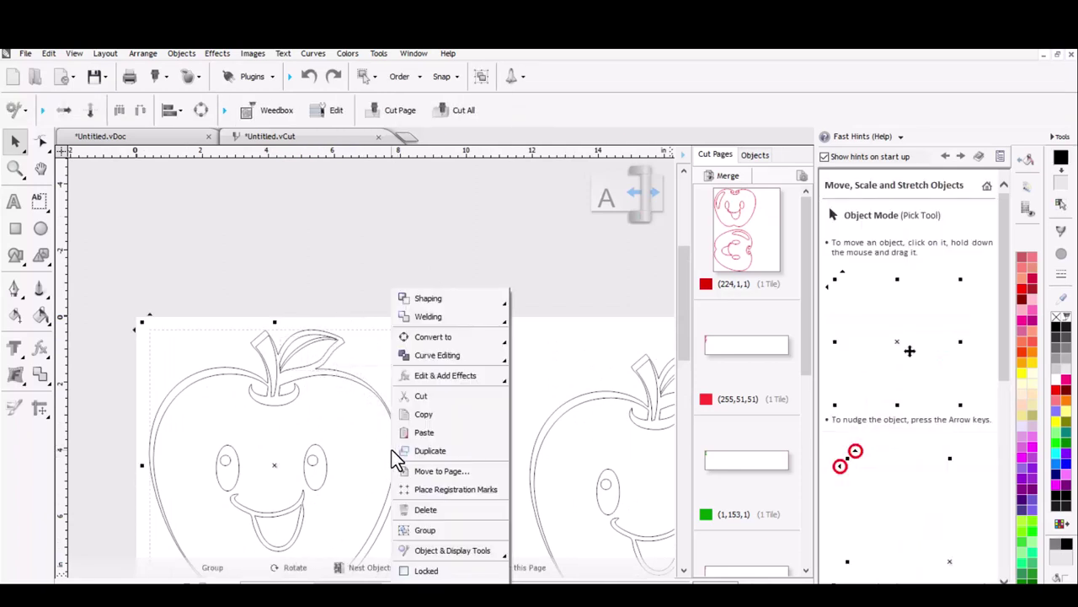
{"action": "left_click", "coordinate": [424, 530]}
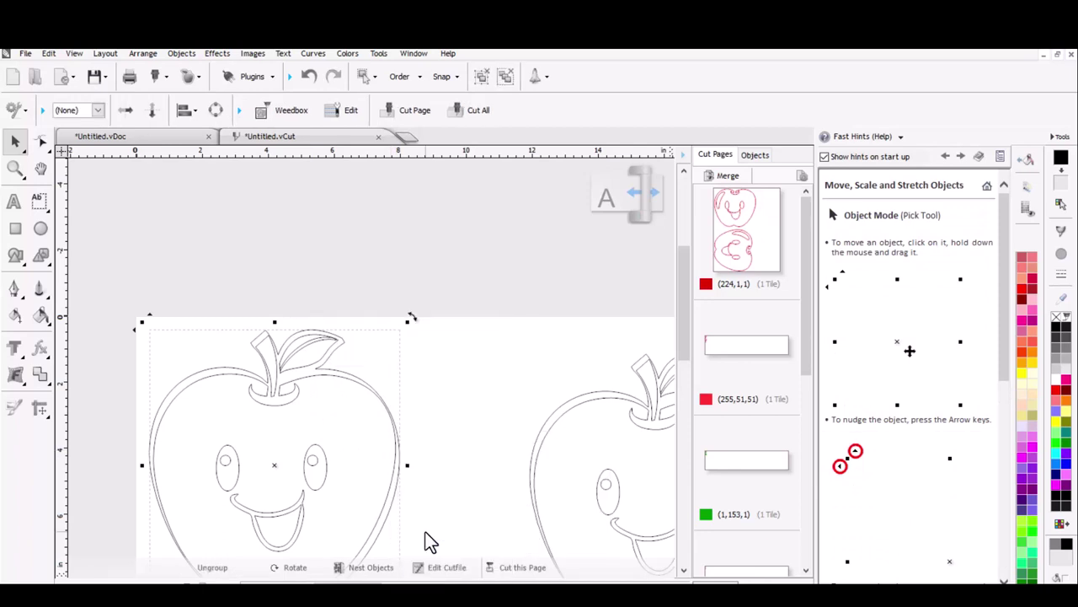
{"action": "left_click", "coordinate": [461, 423]}
Step: Group the second apple's leaf outline with its body outline, and nest the black (1,1,1) cut page
{"action": "scroll", "coordinate": [466, 423], "scroll_direction": "down", "scroll_amount": 1}
{"action": "scroll", "coordinate": [576, 396], "scroll_direction": "down", "scroll_amount": 1}
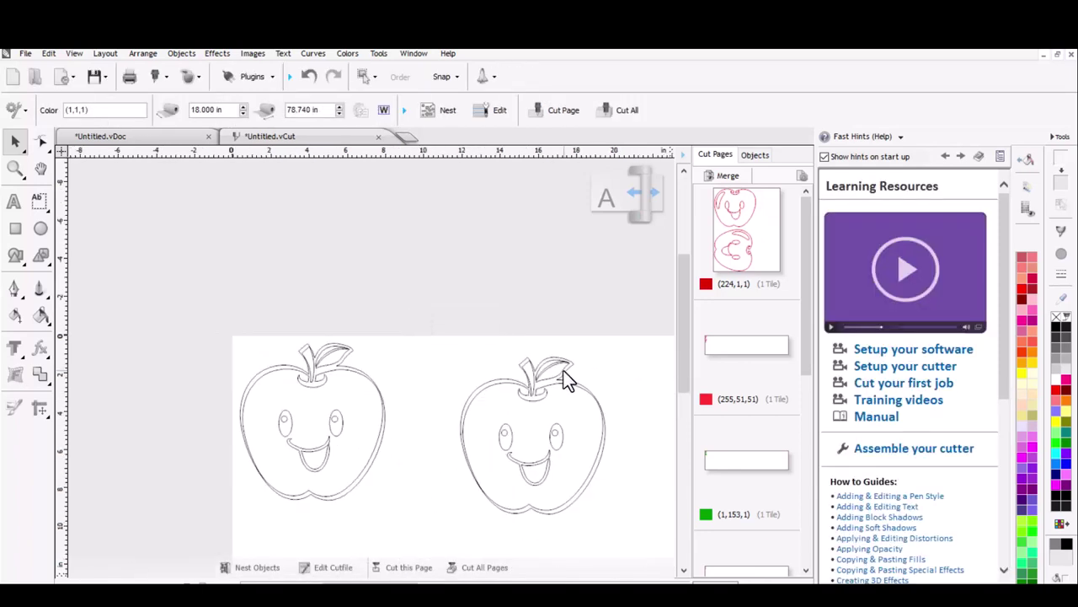
{"action": "left_click", "coordinate": [556, 377]}
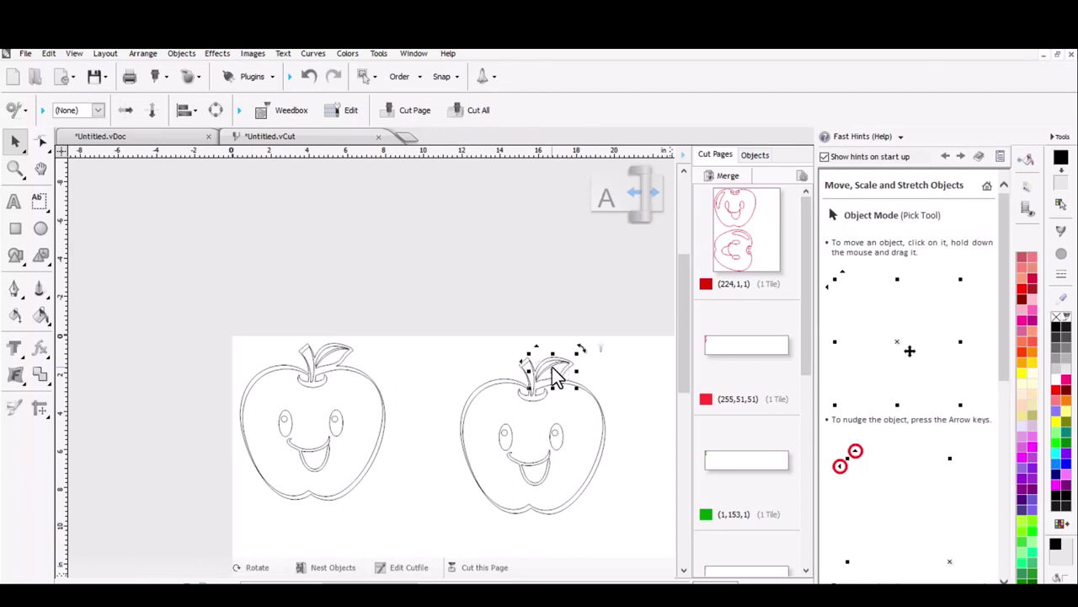
{"action": "left_click", "coordinate": [598, 457]}
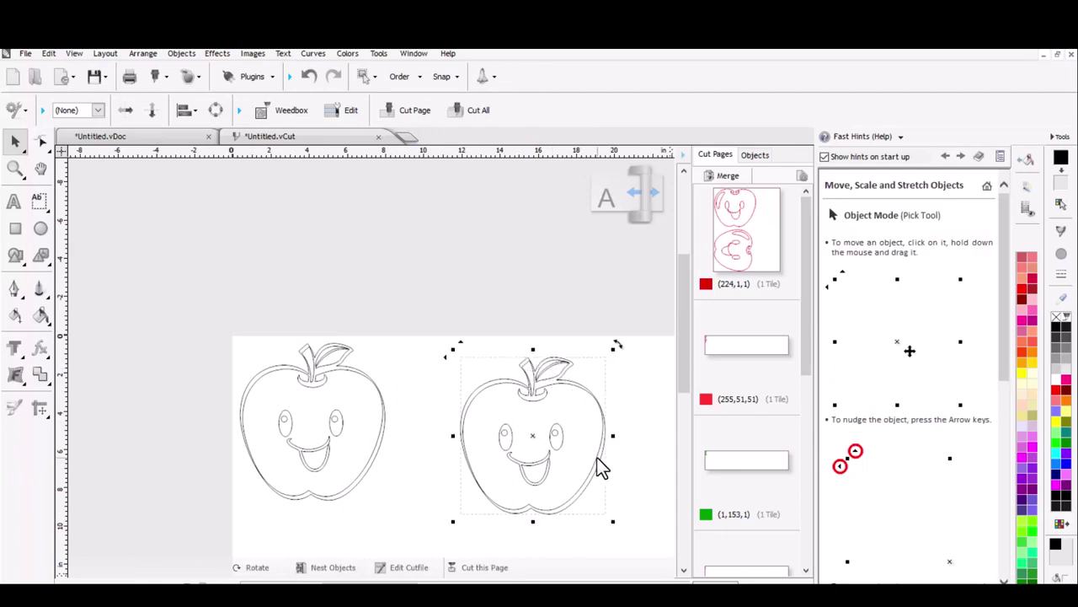
{"action": "right_click", "coordinate": [598, 457]}
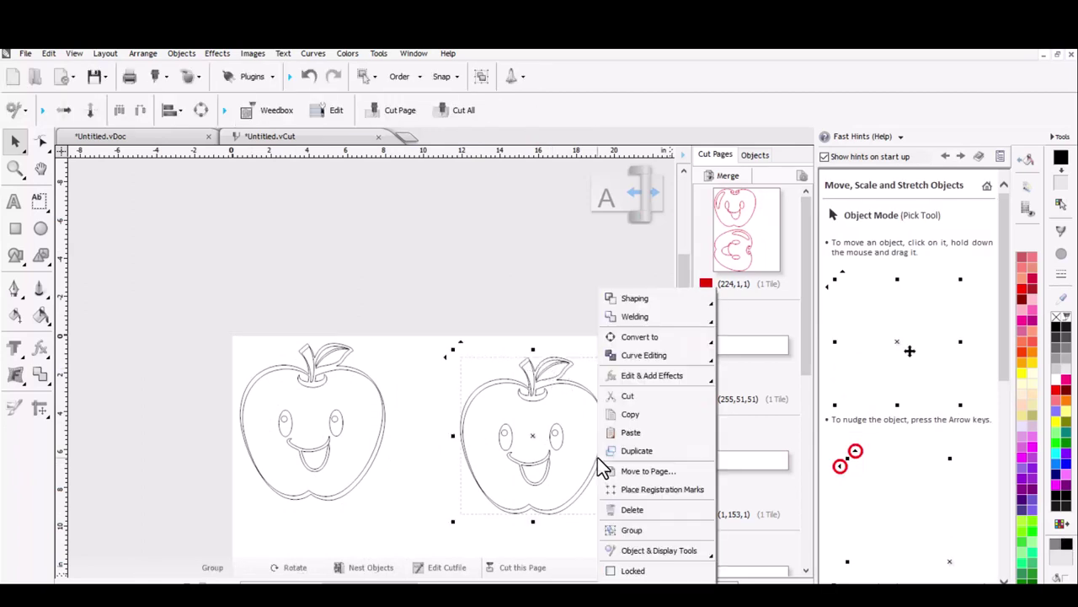
{"action": "left_click", "coordinate": [638, 534]}
{"action": "left_click", "coordinate": [438, 441]}
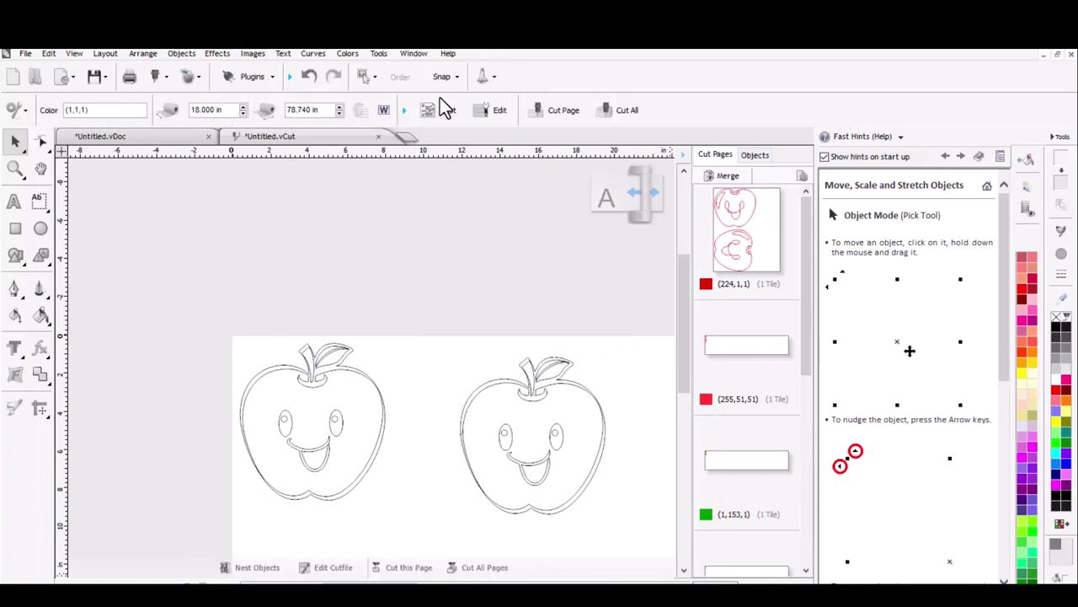
{"action": "left_click", "coordinate": [430, 109]}
{"action": "scroll", "coordinate": [342, 428], "scroll_direction": "down", "scroll_amount": 1}
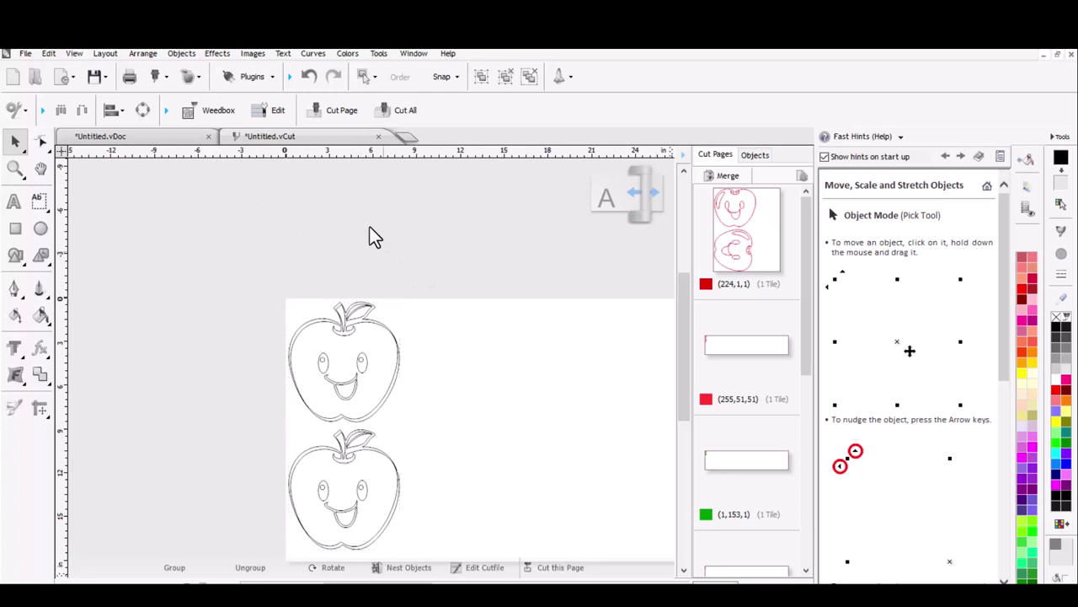
Step: Close the untitled cut document without saving its changes
{"action": "left_click", "coordinate": [342, 136]}
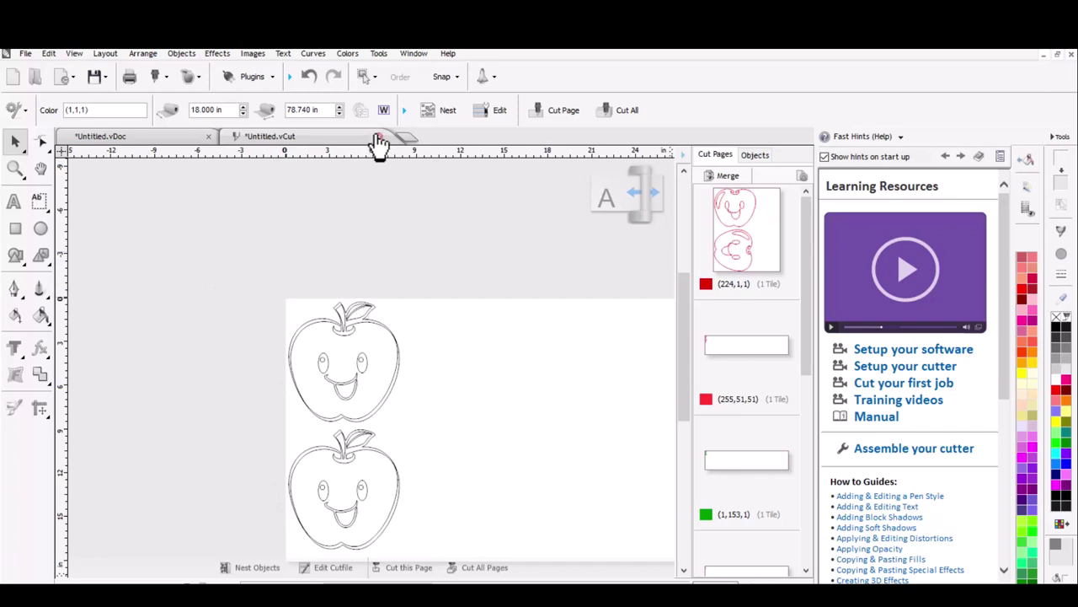
{"action": "left_click", "coordinate": [379, 139]}
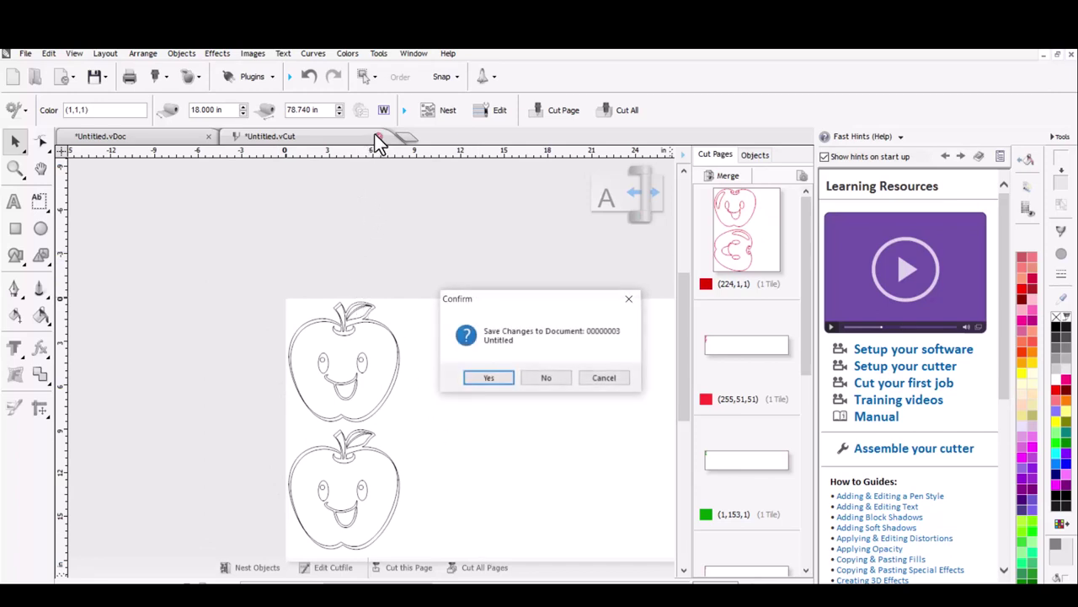
{"action": "left_click", "coordinate": [560, 383]}
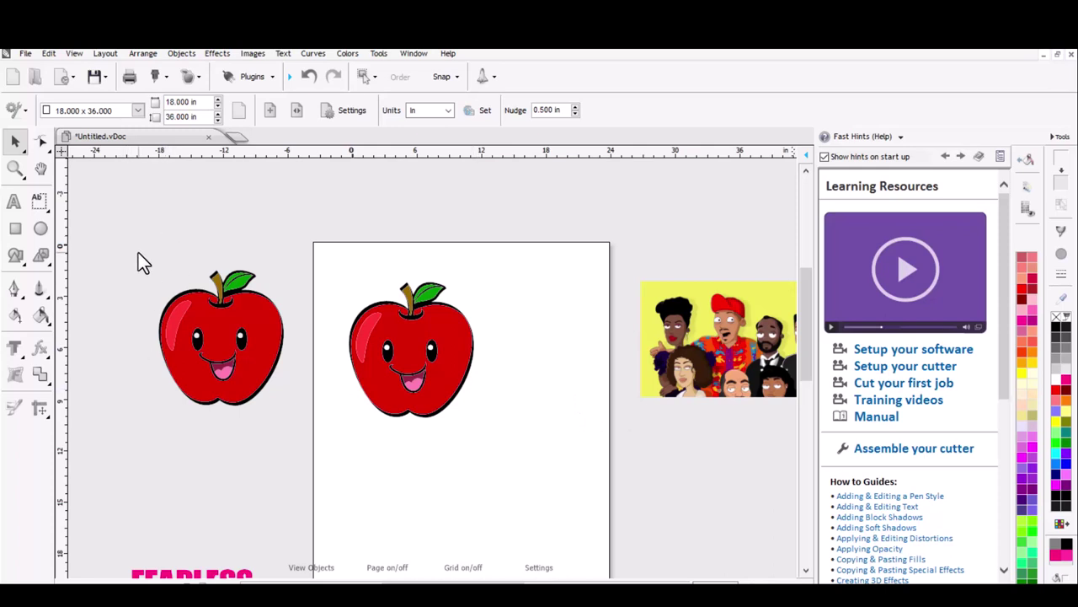
Step: Move both apples off the page and place the yellow-background cartoon group picture on the page
{"action": "left_click_drag", "start_coordinate": [124, 229], "coordinate": [551, 489]}
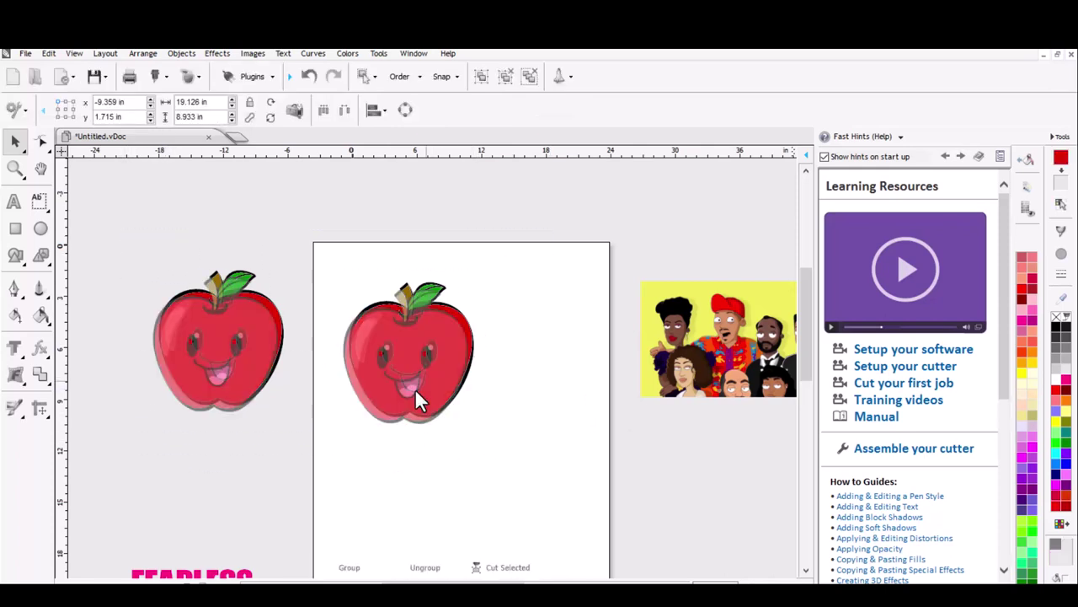
{"action": "left_click_drag", "start_coordinate": [415, 388], "coordinate": [240, 408]}
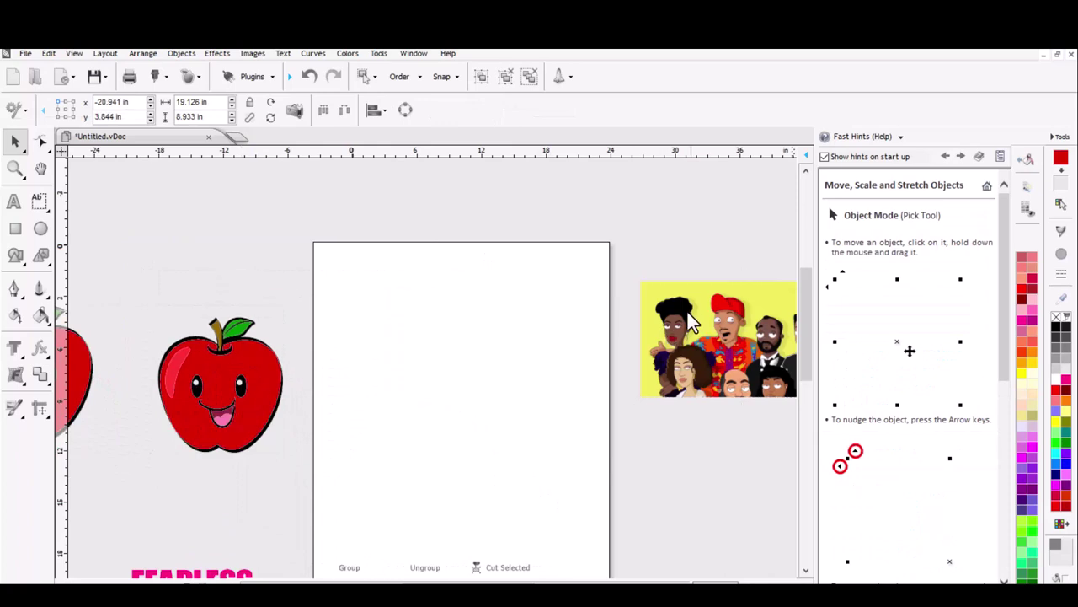
{"action": "left_click_drag", "start_coordinate": [694, 316], "coordinate": [390, 302]}
Step: Mask out the picture's yellow background and its darker yellow shadows by color in the Mask Editor, with color range 30
{"action": "scroll", "coordinate": [497, 340], "scroll_direction": "up", "scroll_amount": 3}
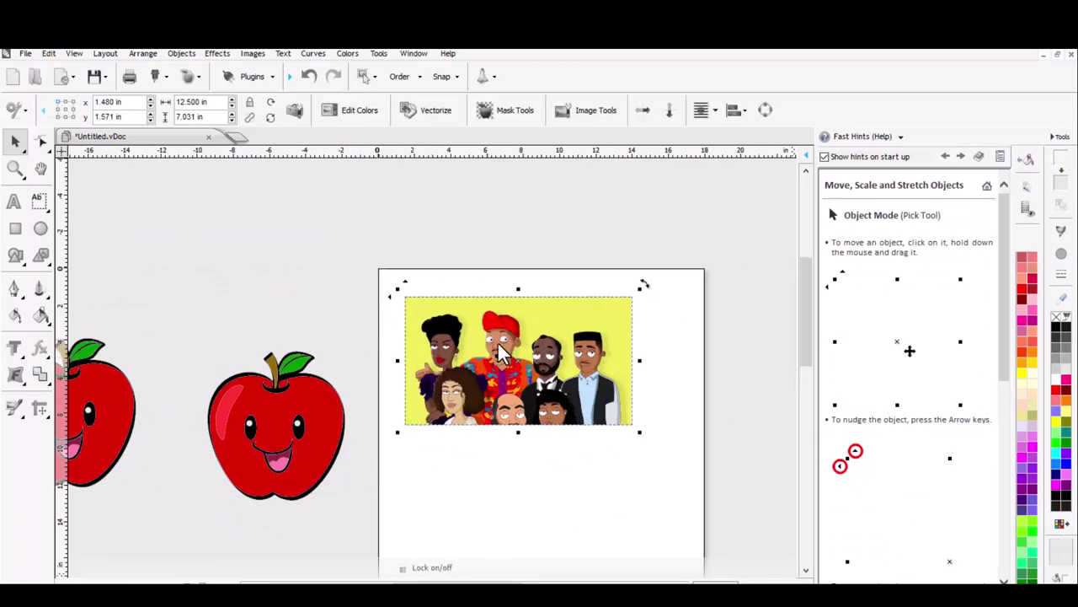
{"action": "scroll", "coordinate": [407, 404], "scroll_direction": "up", "scroll_amount": 1}
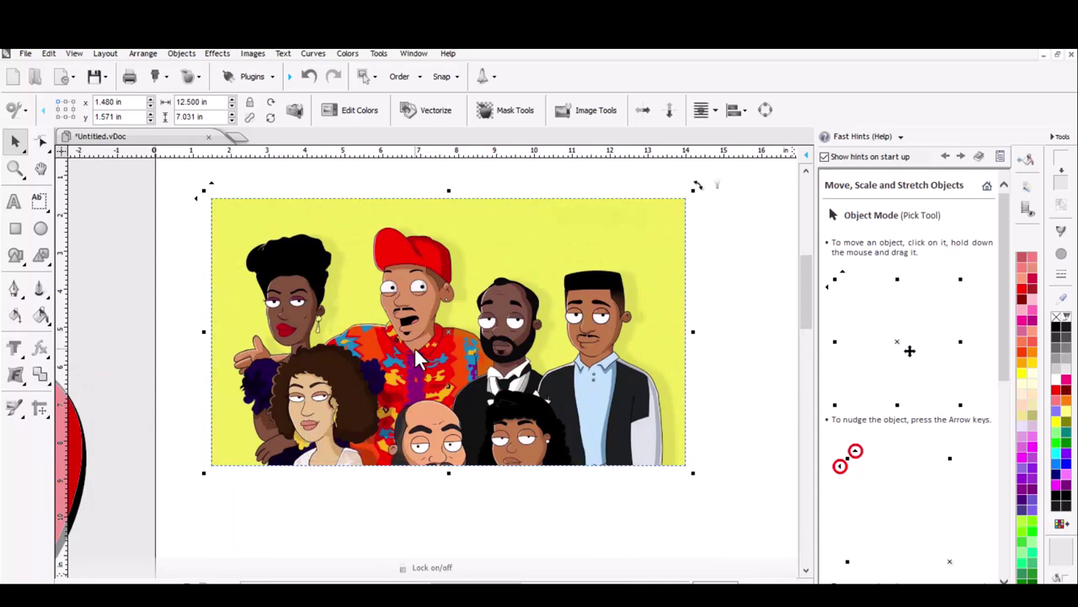
{"action": "scroll", "coordinate": [358, 354], "scroll_direction": "up", "scroll_amount": 2}
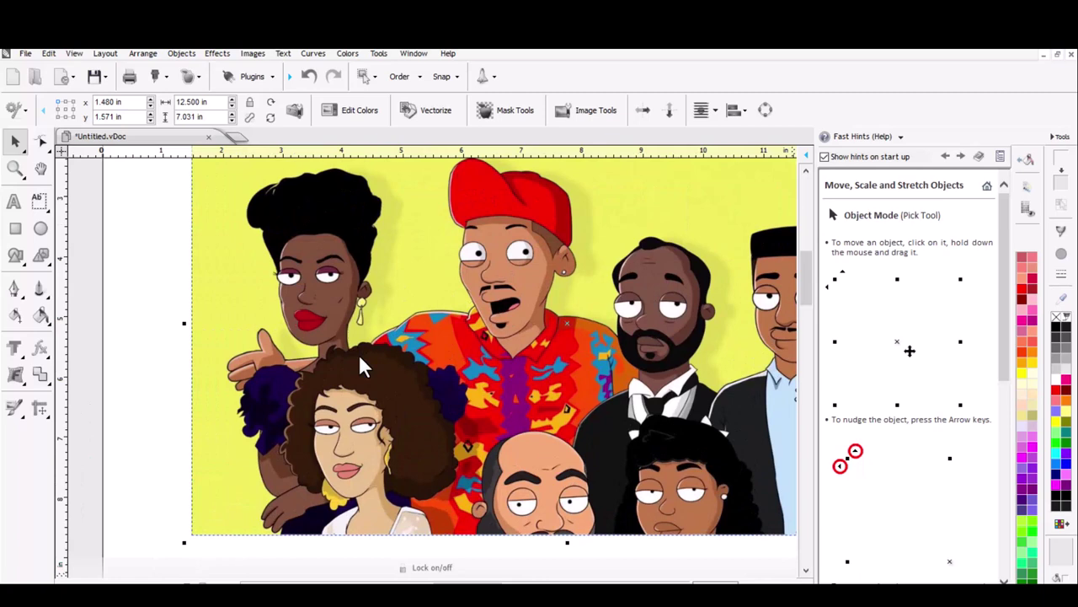
{"action": "scroll", "coordinate": [384, 349], "scroll_direction": "down", "scroll_amount": 2}
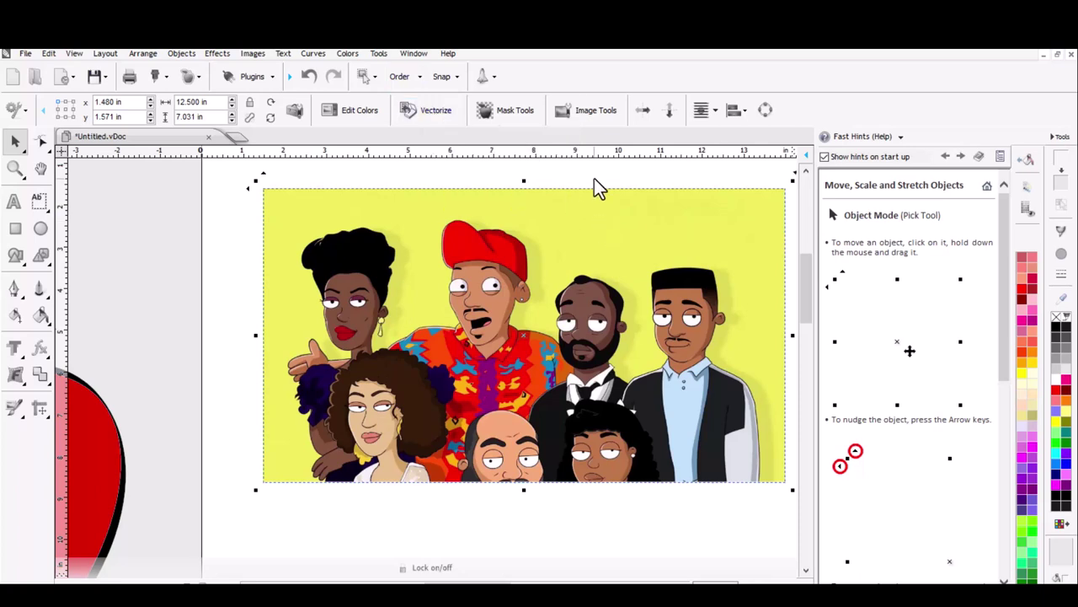
{"action": "left_click", "coordinate": [516, 111]}
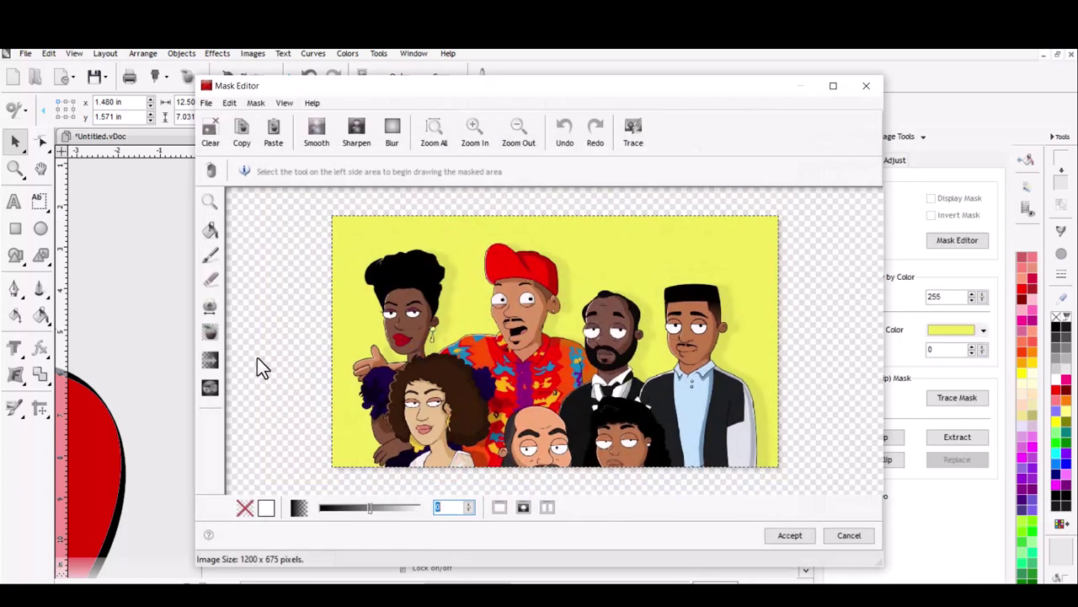
{"action": "left_click", "coordinate": [214, 230]}
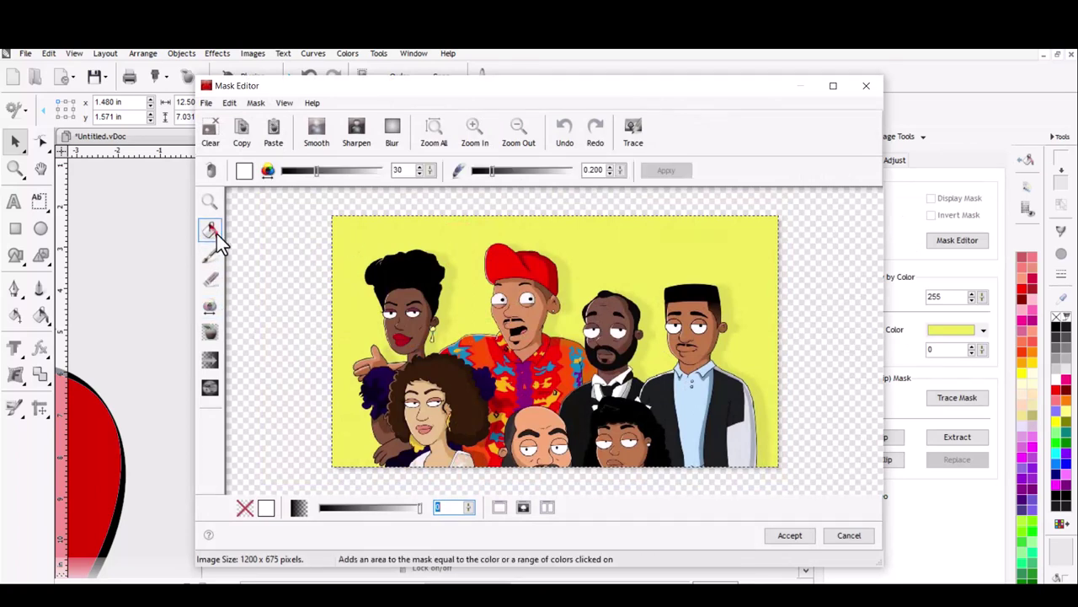
{"action": "left_click", "coordinate": [353, 219]}
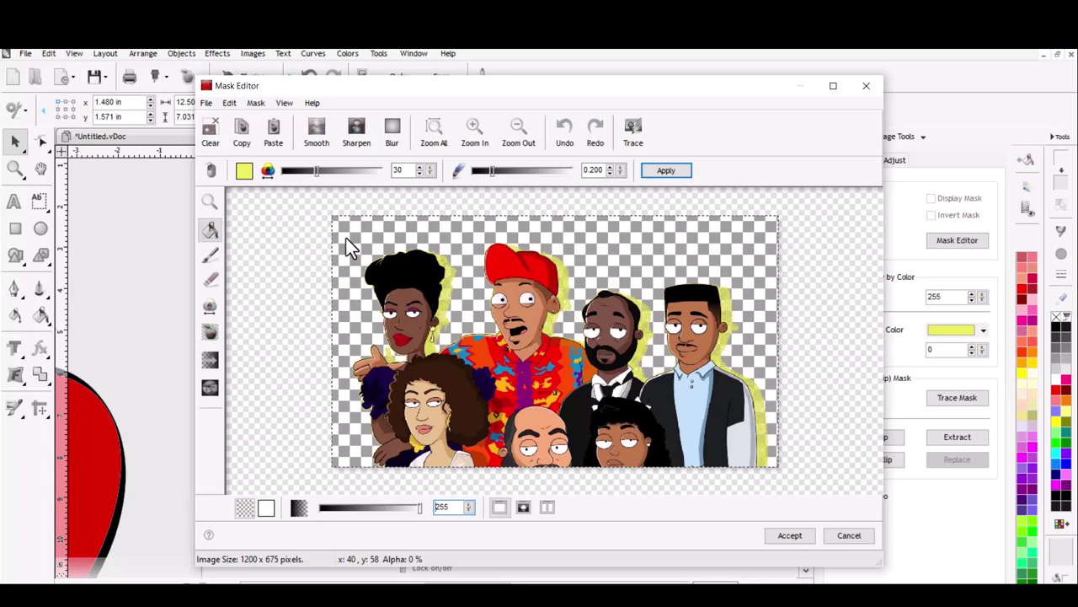
{"action": "left_click", "coordinate": [733, 330]}
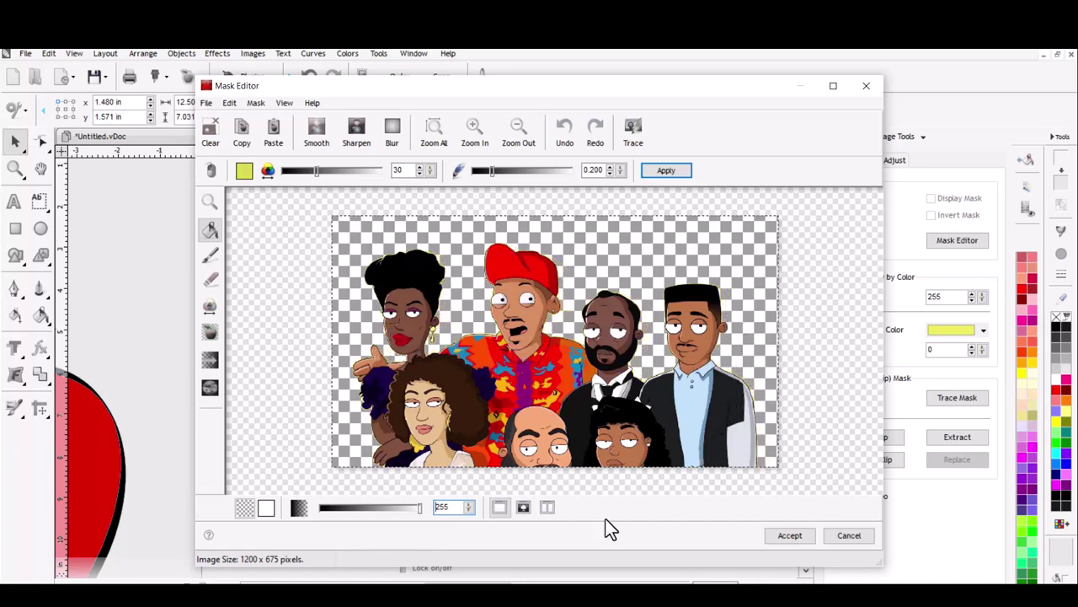
{"action": "left_click", "coordinate": [781, 534]}
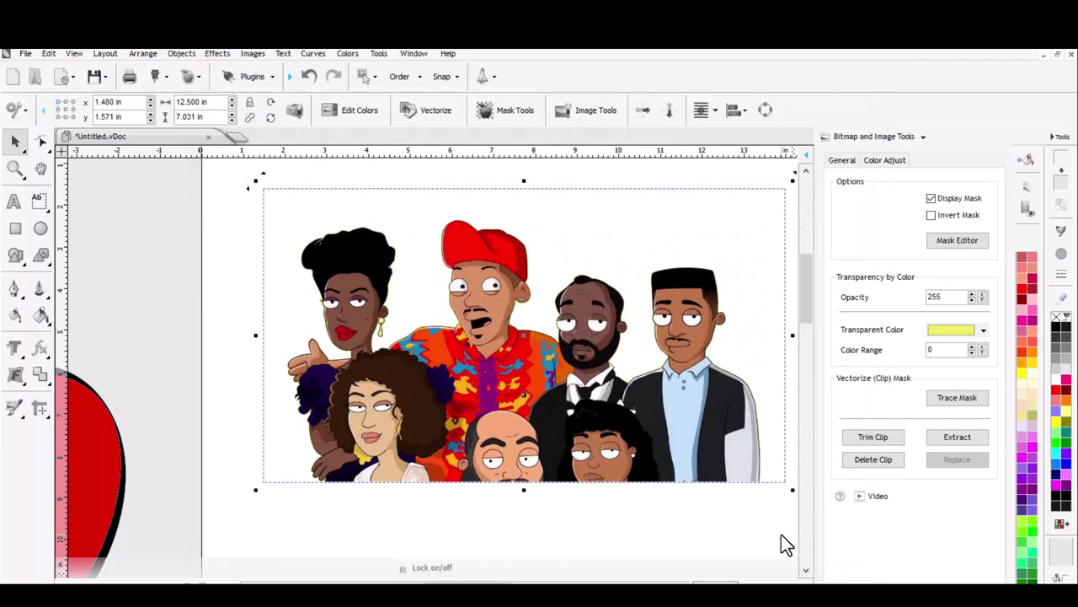
Step: Vectorize the masked group picture with 16 colors and accept the trace
{"action": "left_click", "coordinate": [426, 110]}
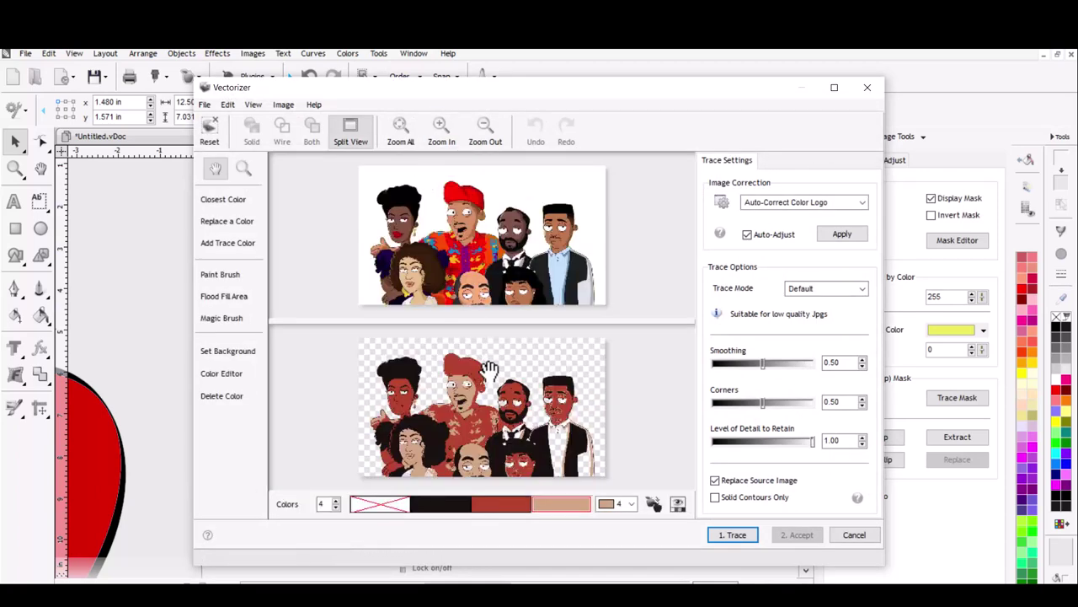
{"action": "left_click", "coordinate": [335, 501]}
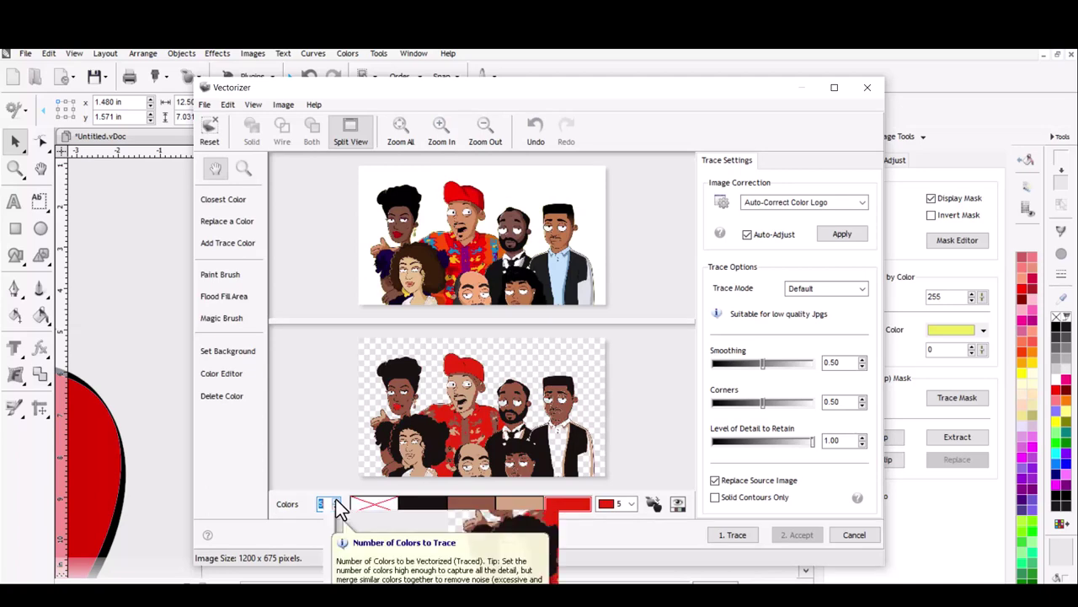
{"action": "left_click", "coordinate": [335, 500]}
{"action": "left_click", "coordinate": [335, 501]}
{"action": "left_click", "coordinate": [335, 500]}
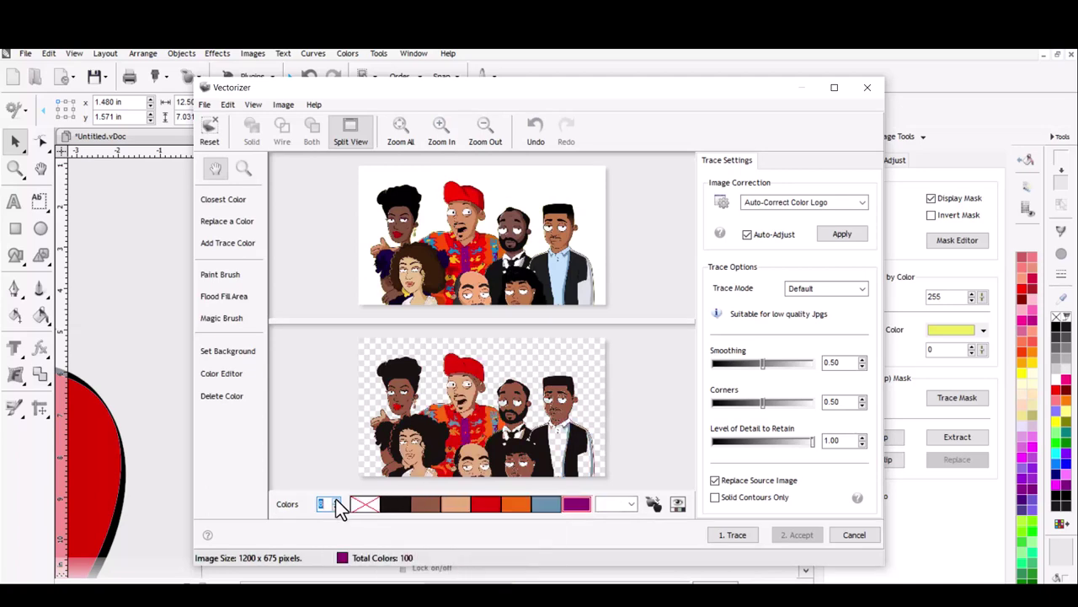
{"action": "left_click", "coordinate": [335, 500]}
{"action": "left_click", "coordinate": [335, 501]}
{"action": "left_click", "coordinate": [335, 500]}
{"action": "left_click", "coordinate": [335, 500]}
{"action": "left_click", "coordinate": [335, 501]}
{"action": "left_click", "coordinate": [335, 500]}
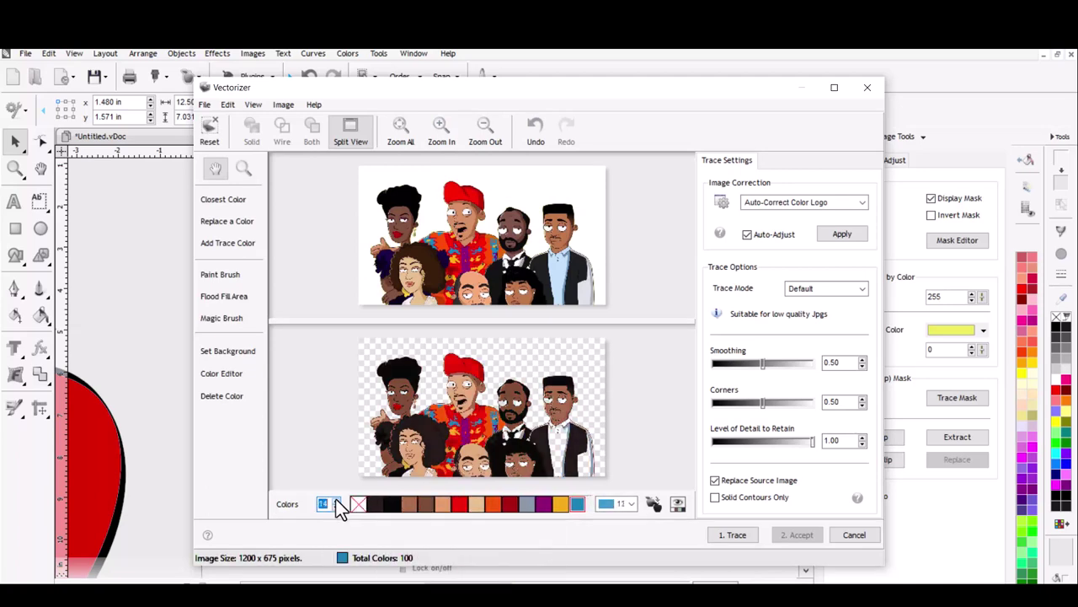
{"action": "left_click", "coordinate": [335, 500]}
{"action": "left_click", "coordinate": [335, 501]}
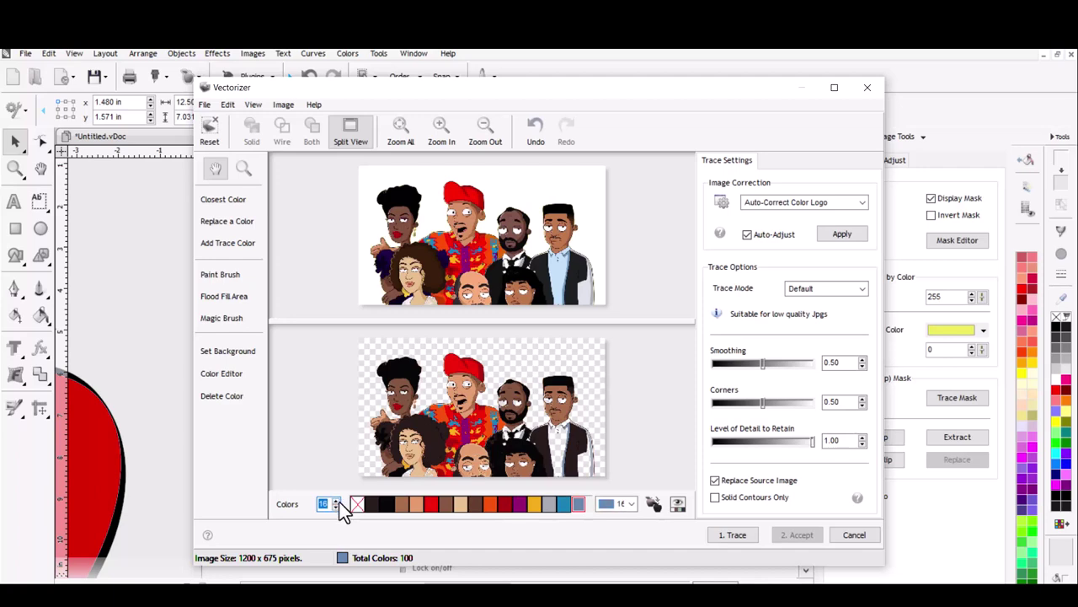
{"action": "left_click", "coordinate": [738, 540]}
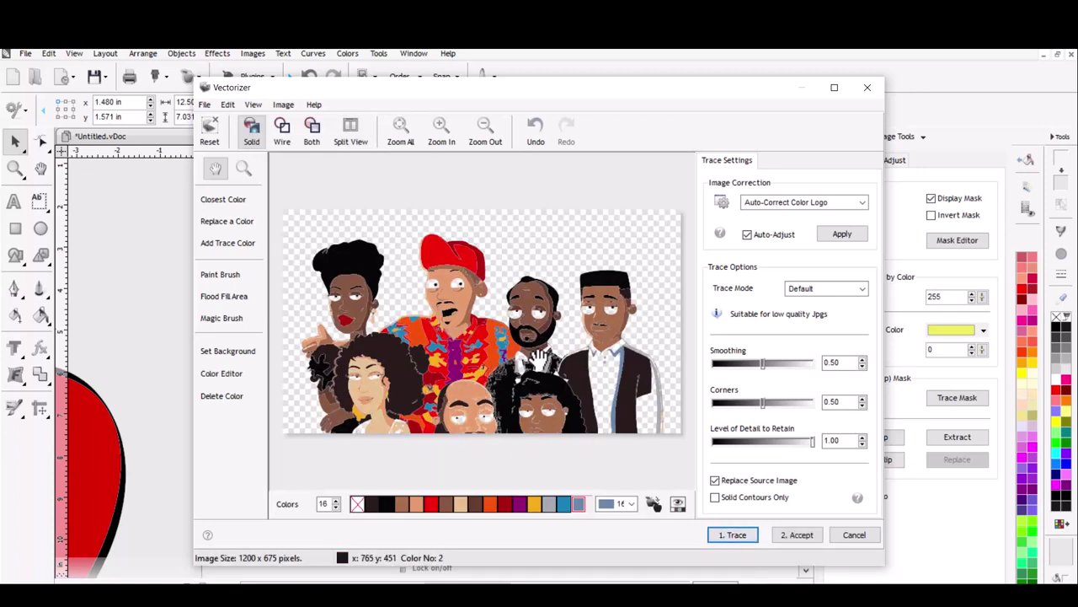
{"action": "left_click", "coordinate": [794, 534]}
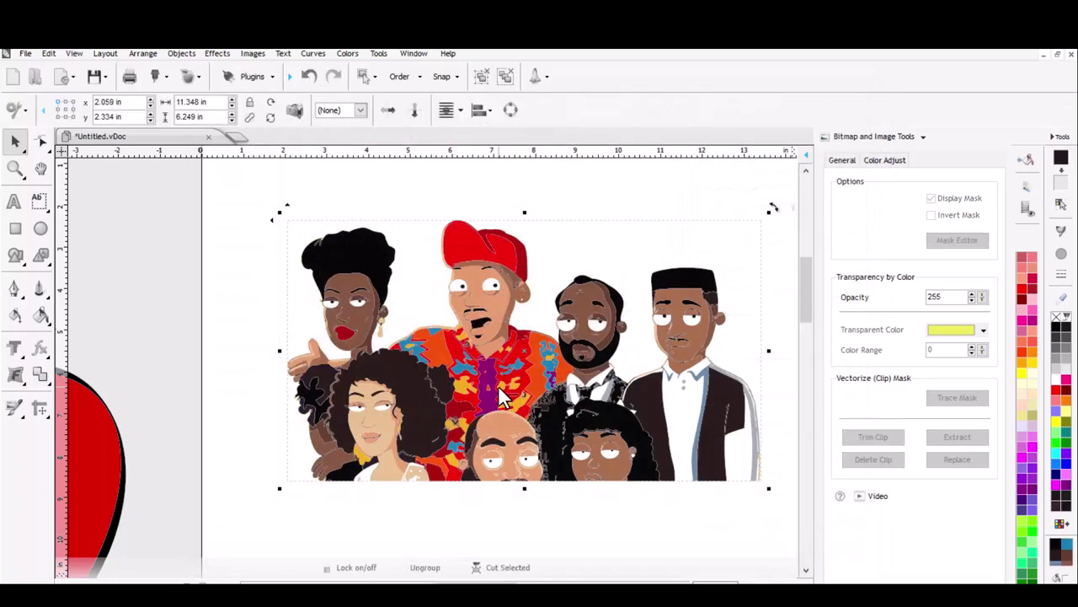
Step: Ungroup the traced group picture and pull the black ruffled sleeve shape out beside the artwork
{"action": "scroll", "coordinate": [498, 385], "scroll_direction": "up", "scroll_amount": 1}
{"action": "scroll", "coordinate": [354, 413], "scroll_direction": "up", "scroll_amount": 1}
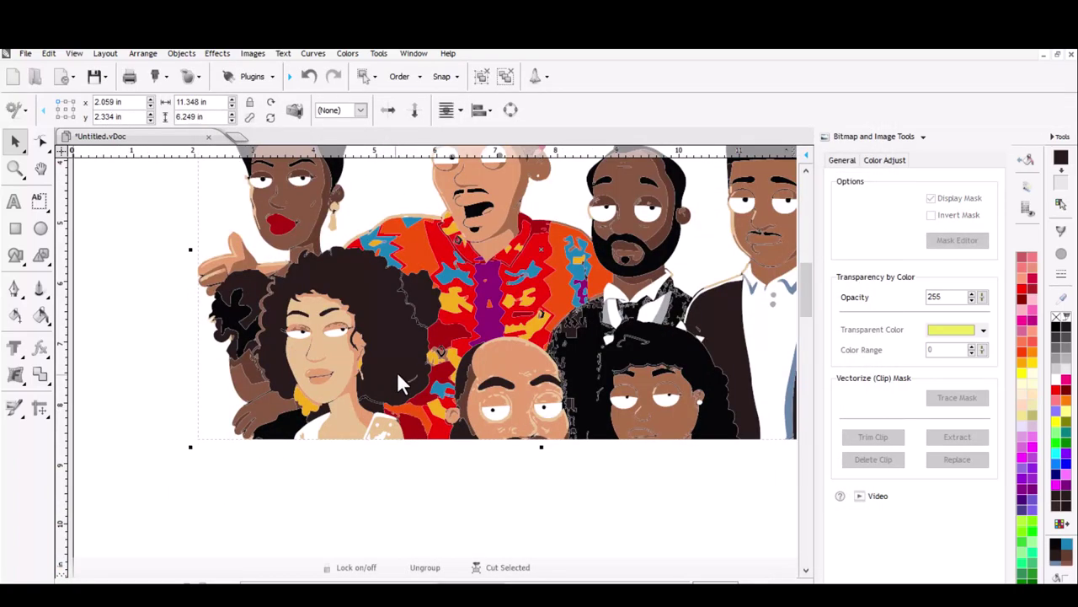
{"action": "scroll", "coordinate": [415, 336], "scroll_direction": "down", "scroll_amount": 1}
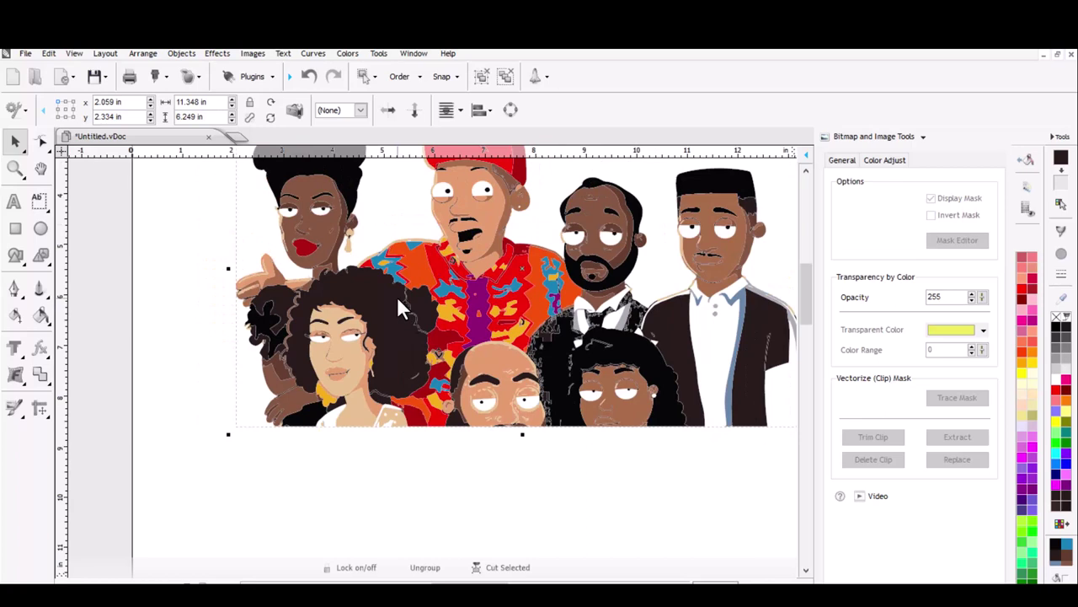
{"action": "scroll", "coordinate": [396, 295], "scroll_direction": "down", "scroll_amount": 1}
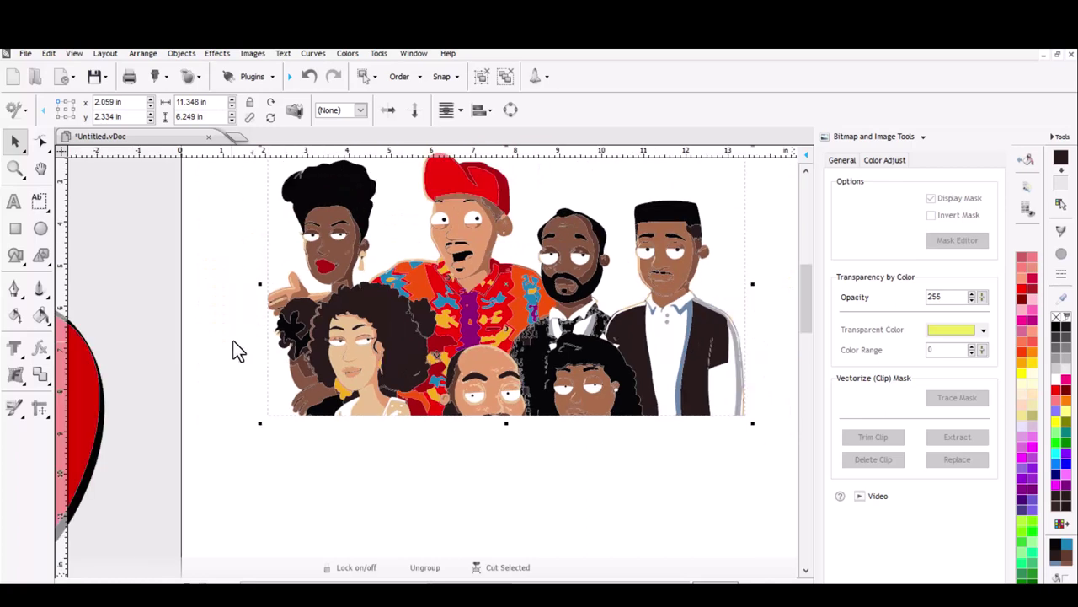
{"action": "right_click", "coordinate": [289, 330]}
{"action": "left_click", "coordinate": [347, 512]}
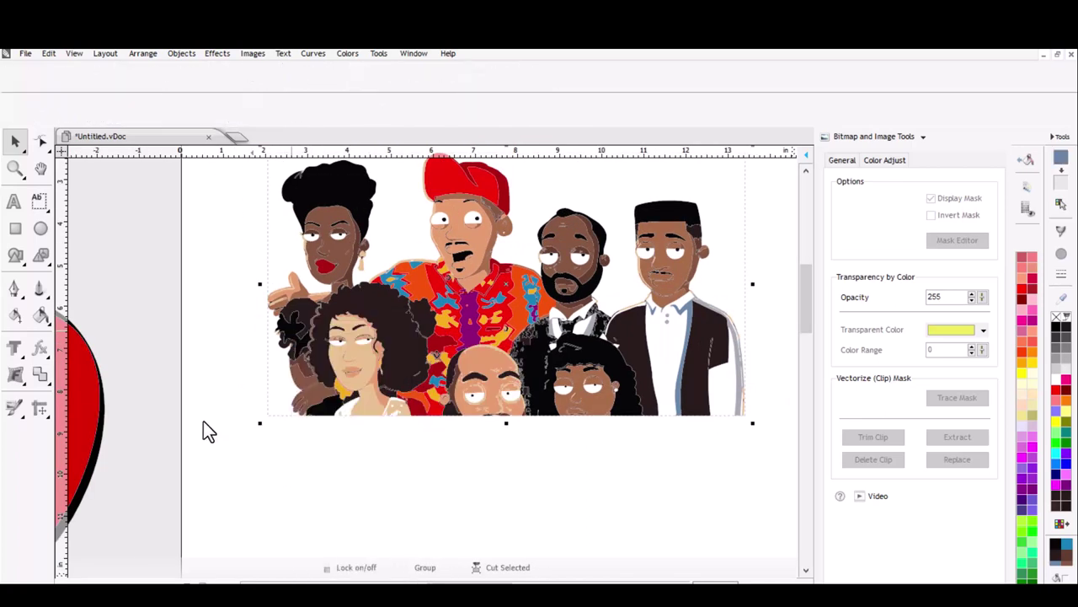
{"action": "left_click_drag", "start_coordinate": [293, 333], "coordinate": [225, 341]}
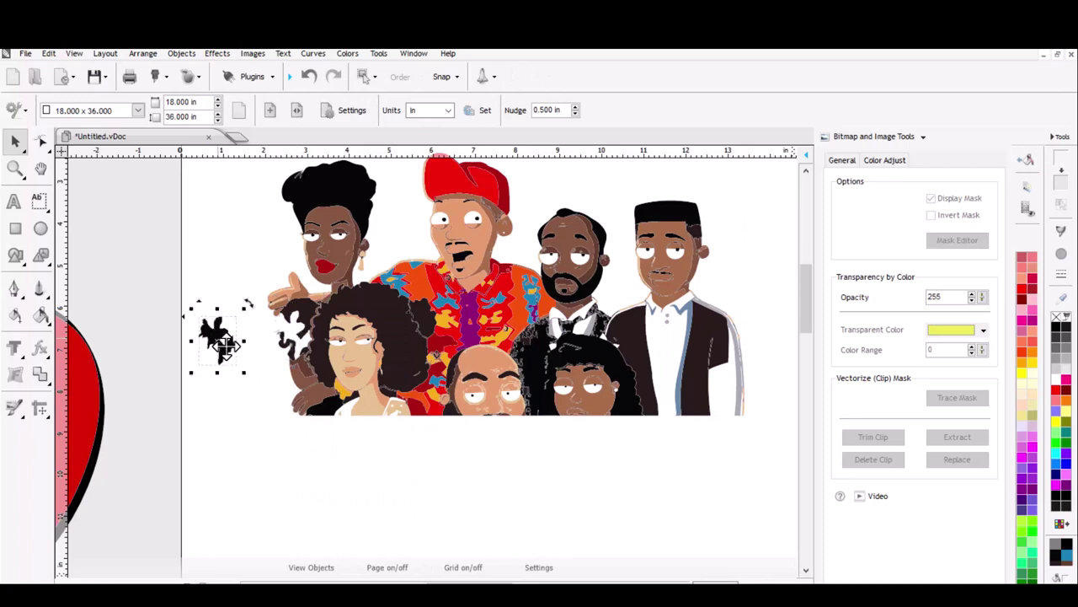
Step: Undo the move of the black ruffled sleeve shape and select the small black pieces of the traced tuxedo shoulder one at a time
{"action": "key", "text": "ctrl+z"}
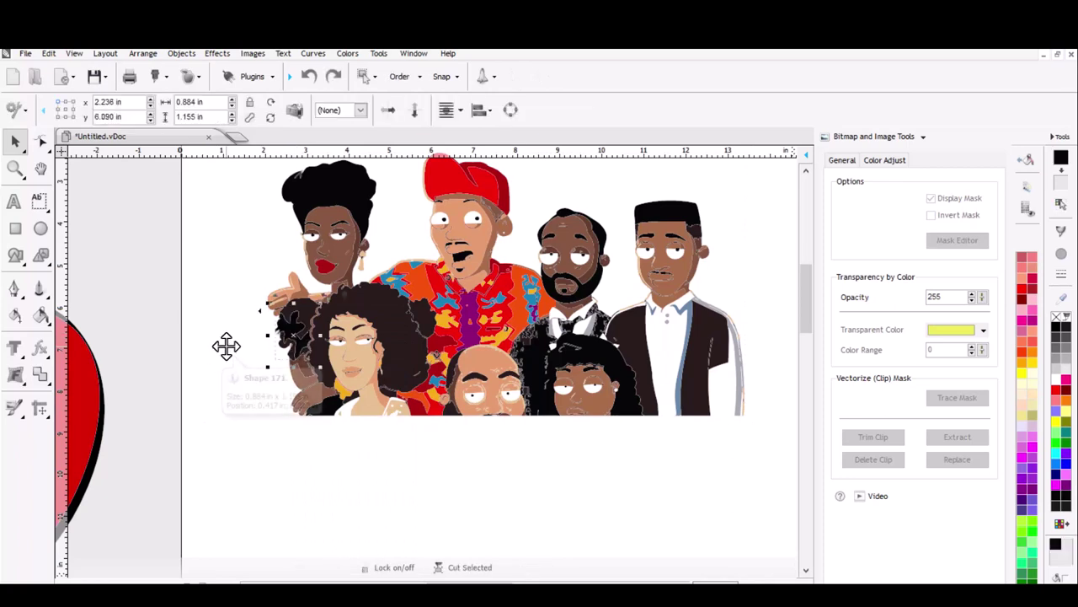
{"action": "scroll", "coordinate": [531, 343], "scroll_direction": "up", "scroll_amount": 3}
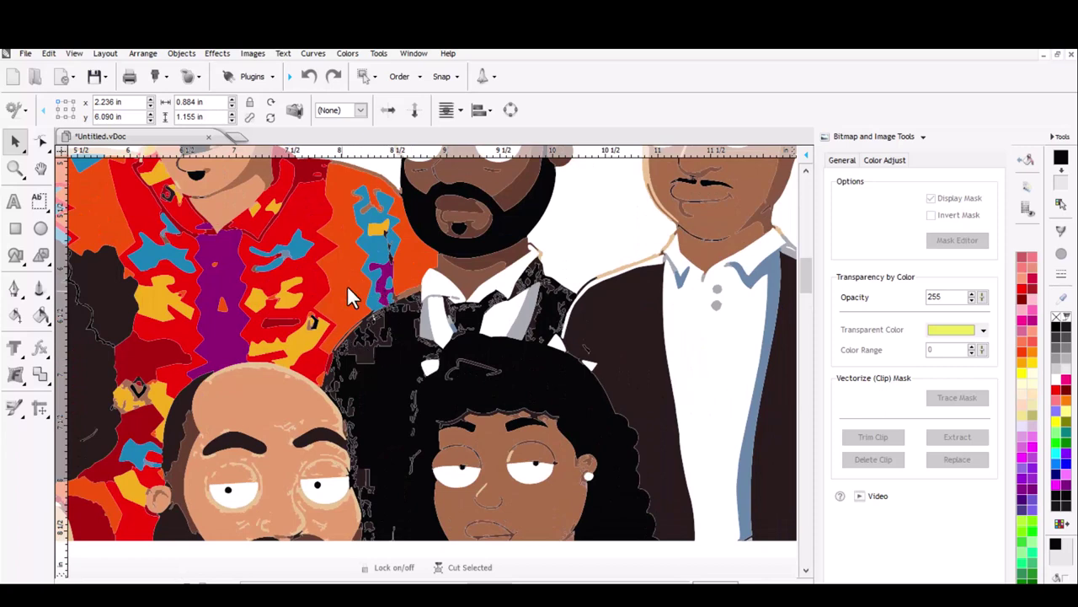
{"action": "scroll", "coordinate": [342, 335], "scroll_direction": "down", "scroll_amount": 1}
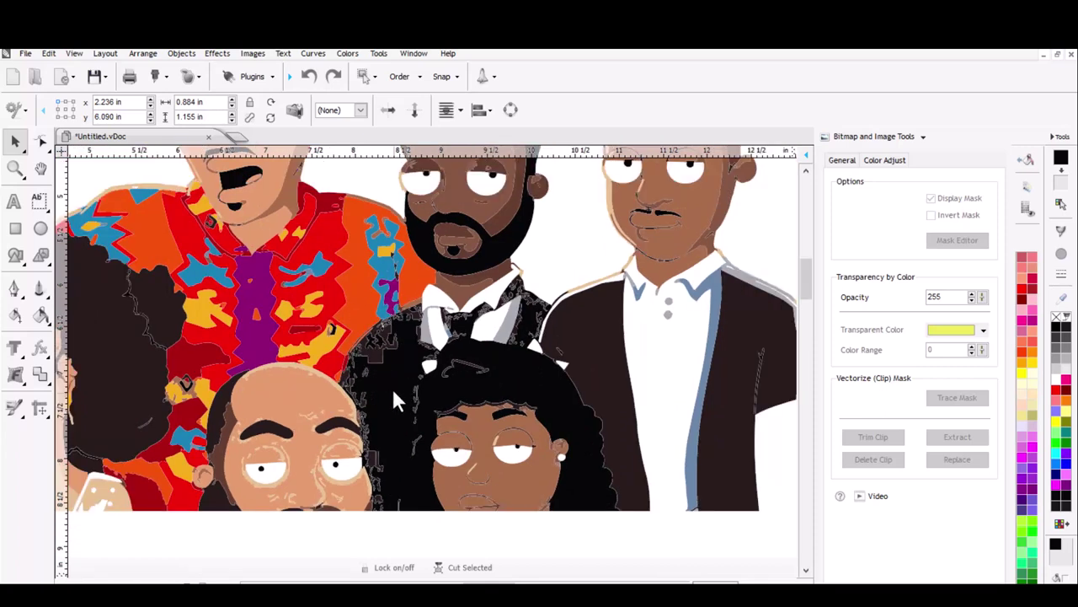
{"action": "left_click", "coordinate": [378, 360]}
{"action": "left_click", "coordinate": [368, 350]}
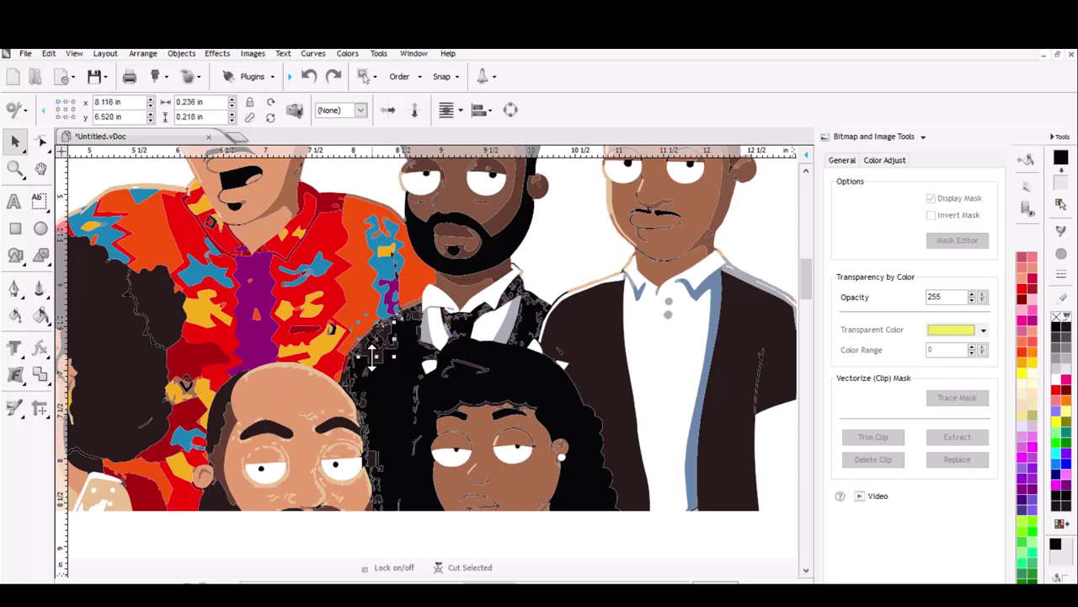
{"action": "left_click", "coordinate": [377, 362]}
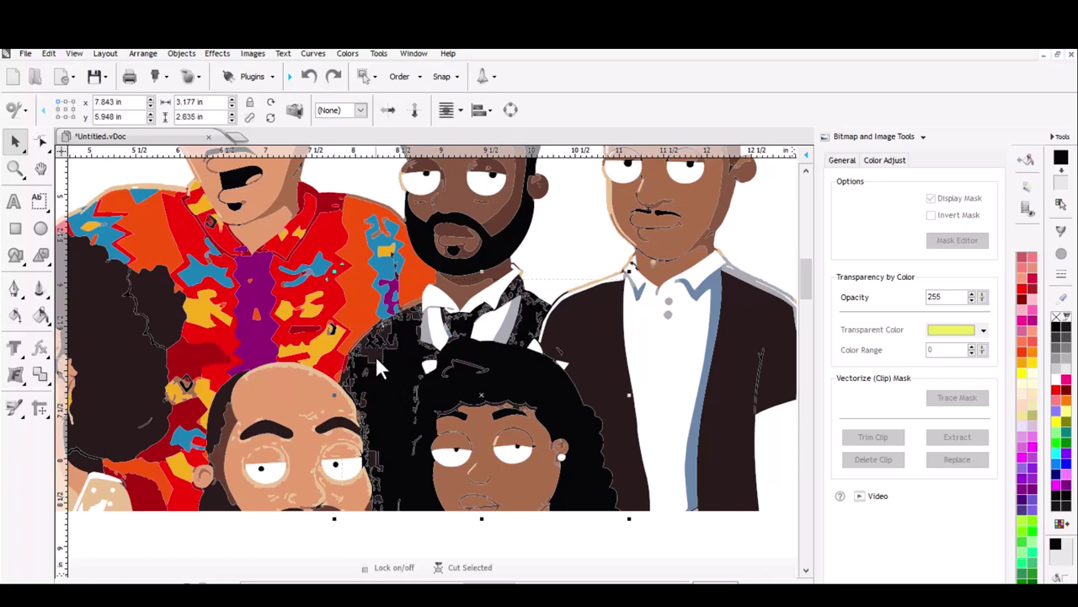
Step: Examine the traced group picture up close and in context with the other designs around the page
{"action": "scroll", "coordinate": [377, 351], "scroll_direction": "down", "scroll_amount": 3}
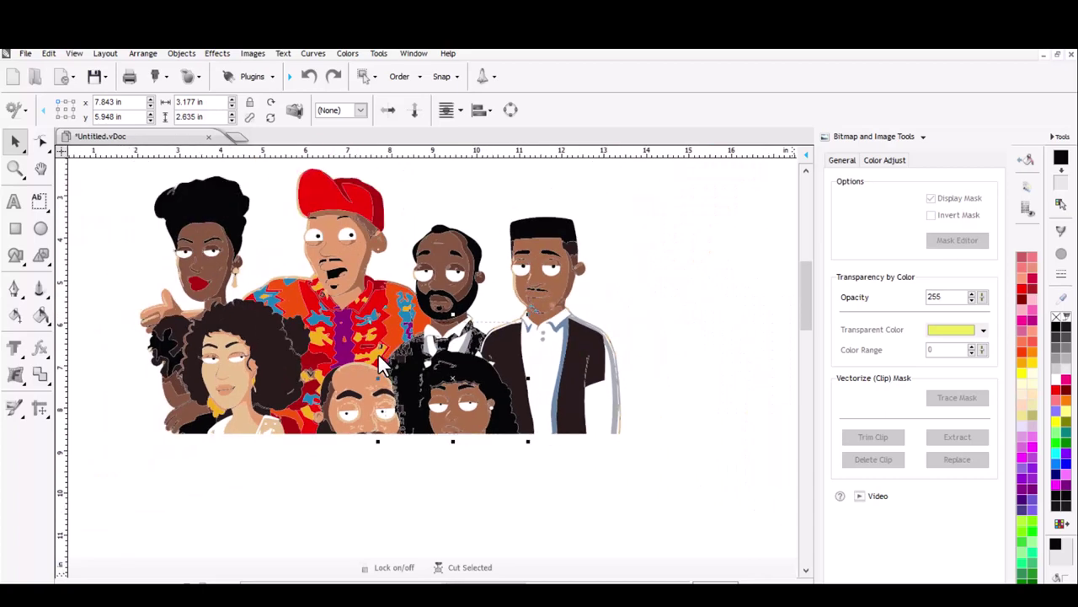
{"action": "scroll", "coordinate": [378, 355], "scroll_direction": "down", "scroll_amount": 2}
{"action": "scroll", "coordinate": [277, 313], "scroll_direction": "down", "scroll_amount": 3}
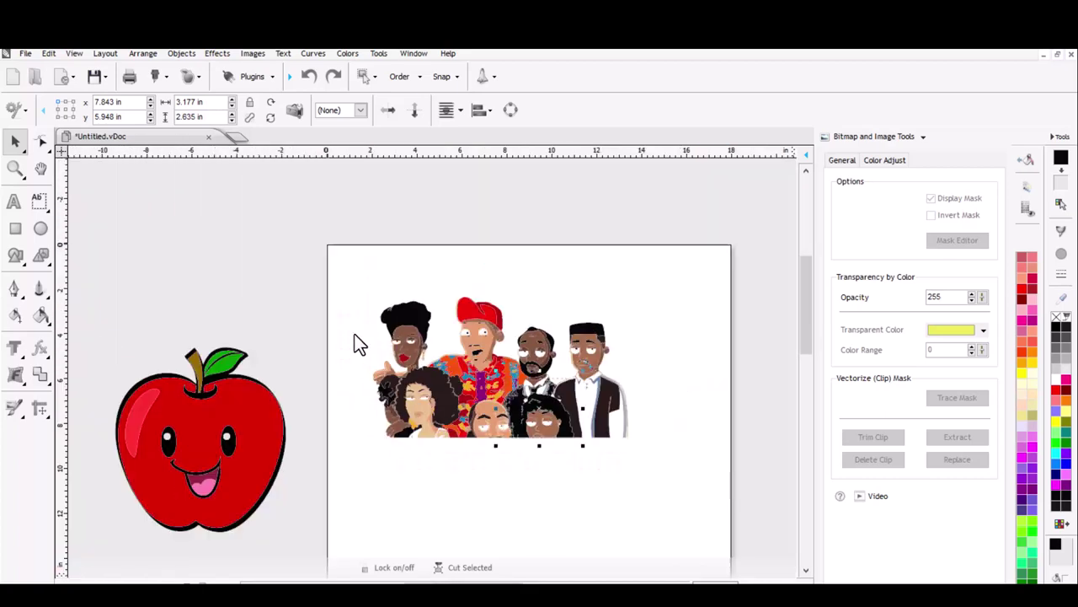
{"action": "scroll", "coordinate": [354, 336], "scroll_direction": "down", "scroll_amount": 3}
{"action": "scroll", "coordinate": [454, 384], "scroll_direction": "up", "scroll_amount": 4}
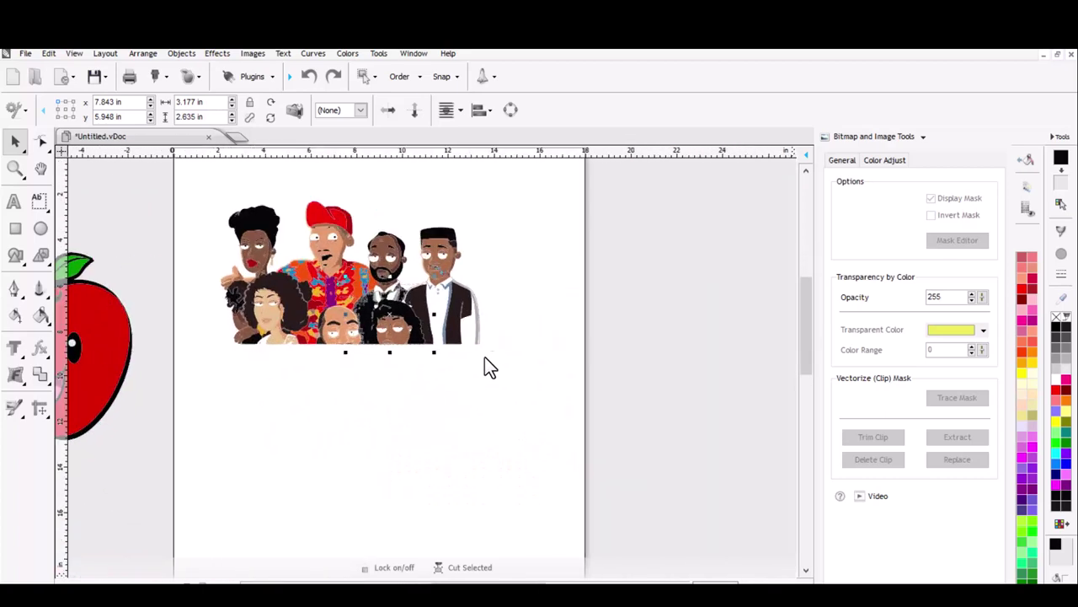
{"action": "scroll", "coordinate": [339, 335], "scroll_direction": "up", "scroll_amount": 2}
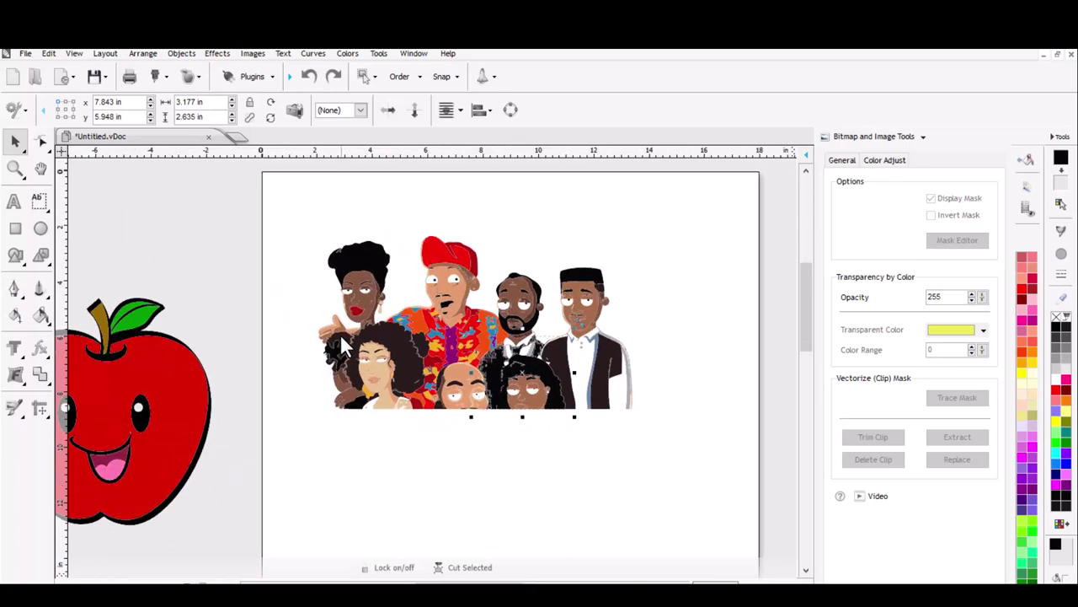
{"action": "scroll", "coordinate": [344, 341], "scroll_direction": "up", "scroll_amount": 1}
{"action": "scroll", "coordinate": [346, 339], "scroll_direction": "up", "scroll_amount": 1}
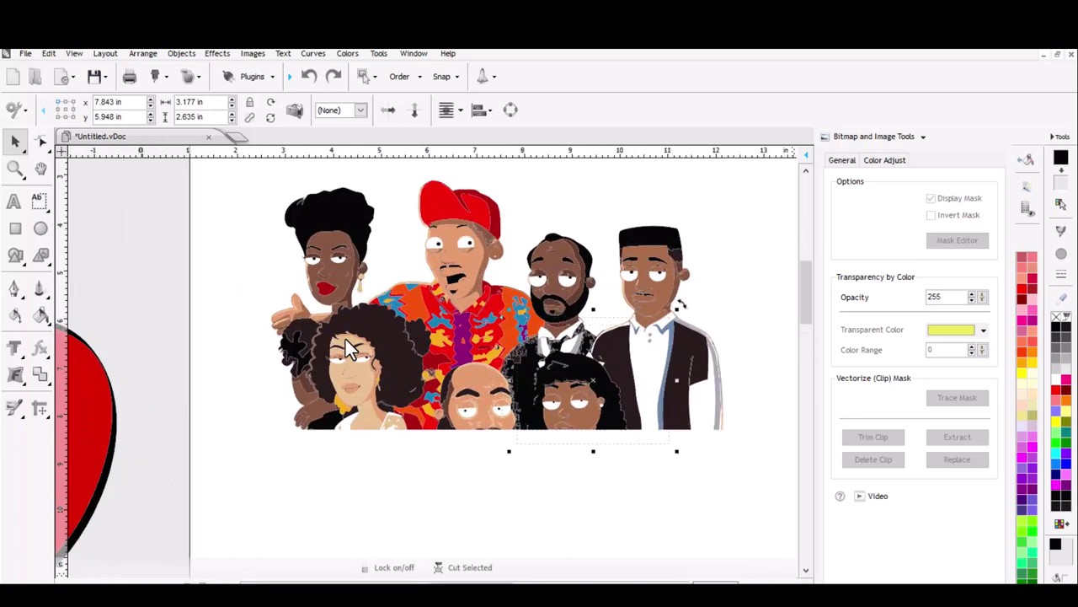
{"action": "scroll", "coordinate": [346, 338], "scroll_direction": "up", "scroll_amount": 2}
{"action": "scroll", "coordinate": [345, 339], "scroll_direction": "down", "scroll_amount": 1}
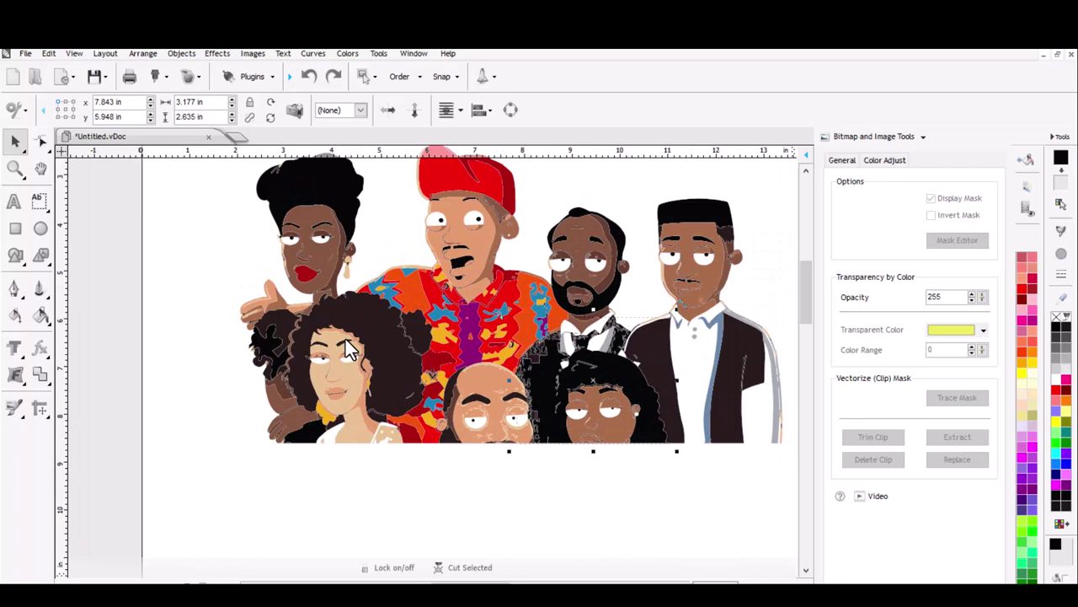
{"action": "scroll", "coordinate": [346, 339], "scroll_direction": "down", "scroll_amount": 3}
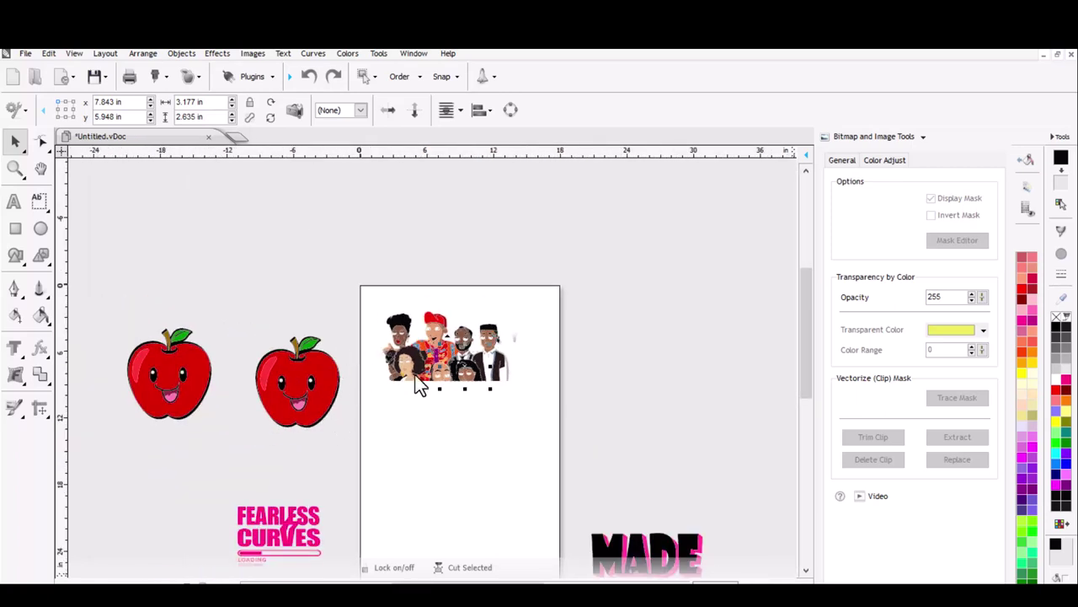
{"action": "scroll", "coordinate": [403, 401], "scroll_direction": "up", "scroll_amount": 1}
{"action": "scroll", "coordinate": [401, 392], "scroll_direction": "down", "scroll_amount": 2}
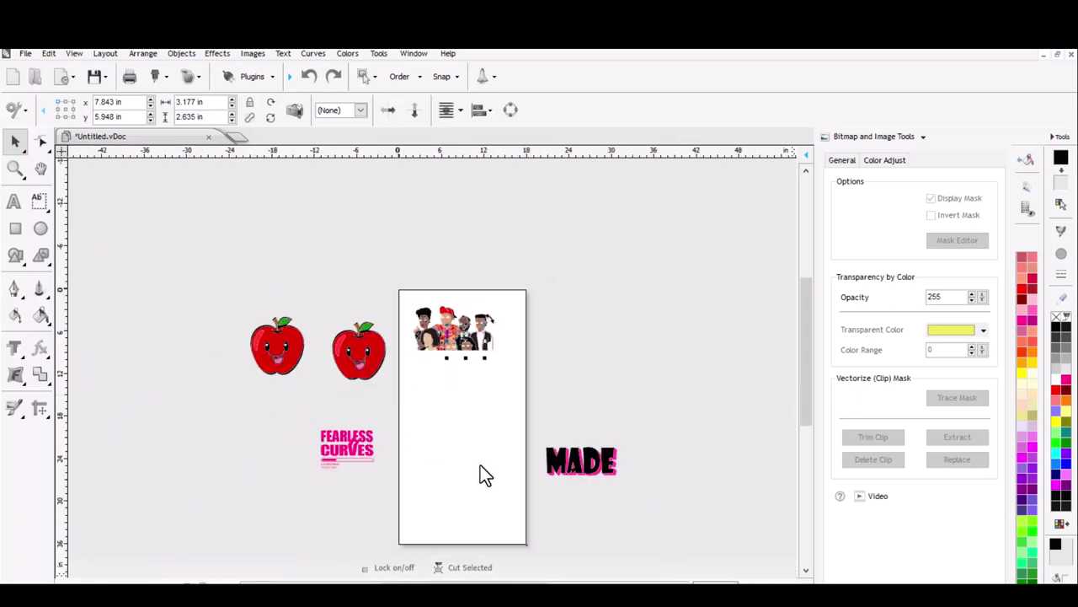
Step: Select the whole pink FEARLESS CURVES design and move it onto the page at about X 3.73 in, Y 14.09 in
{"action": "scroll", "coordinate": [381, 444], "scroll_direction": "up", "scroll_amount": 1}
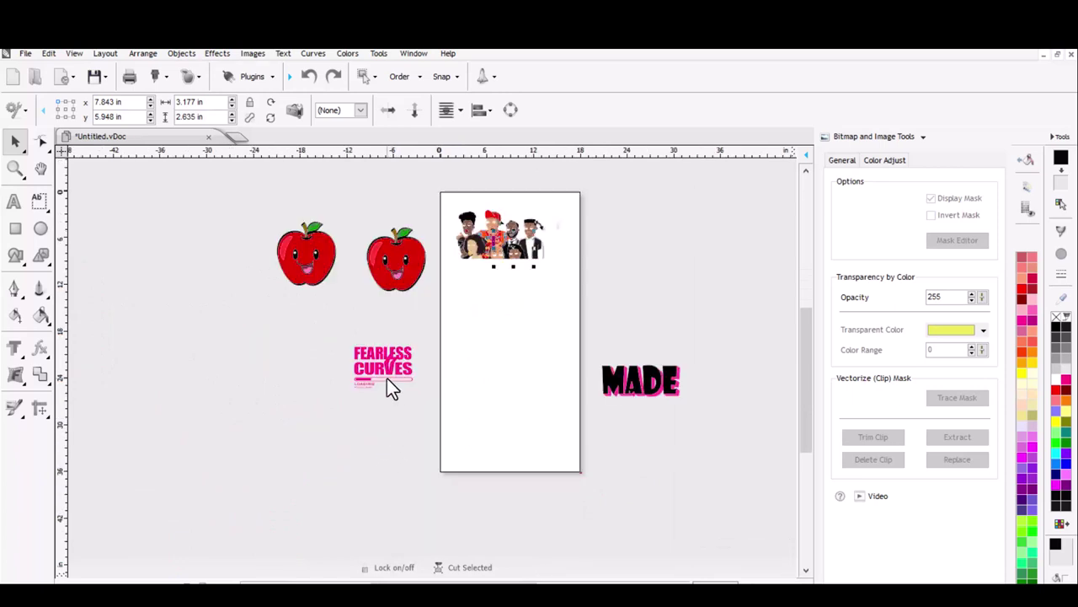
{"action": "scroll", "coordinate": [387, 375], "scroll_direction": "up", "scroll_amount": 2}
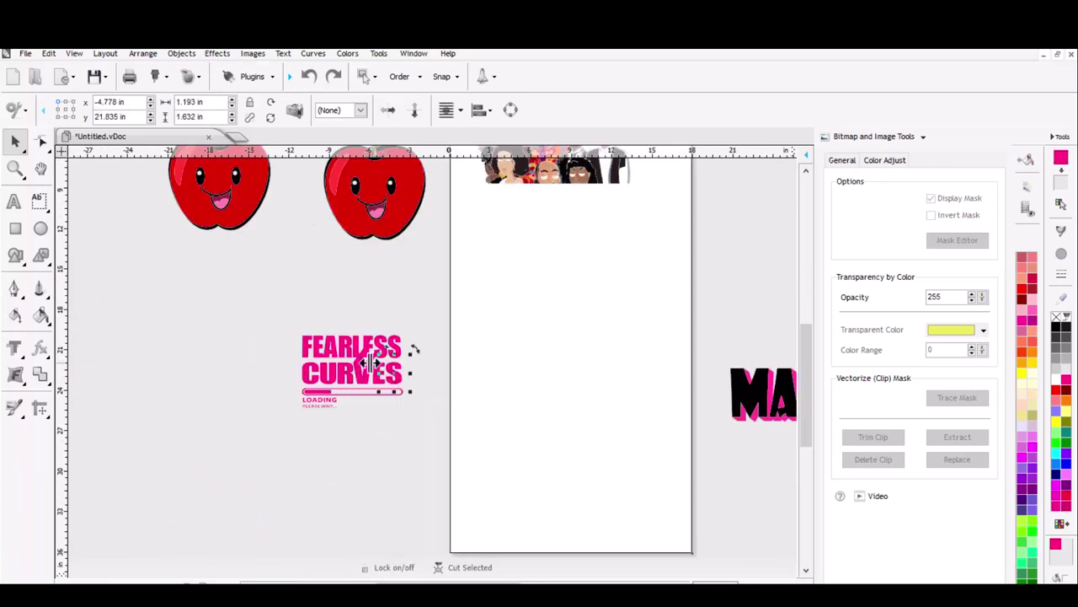
{"action": "left_click_drag", "start_coordinate": [288, 342], "coordinate": [435, 427]}
{"action": "left_click_drag", "start_coordinate": [381, 386], "coordinate": [525, 310]}
{"action": "scroll", "coordinate": [534, 337], "scroll_direction": "up", "scroll_amount": 1}
{"action": "scroll", "coordinate": [480, 344], "scroll_direction": "up", "scroll_amount": 2}
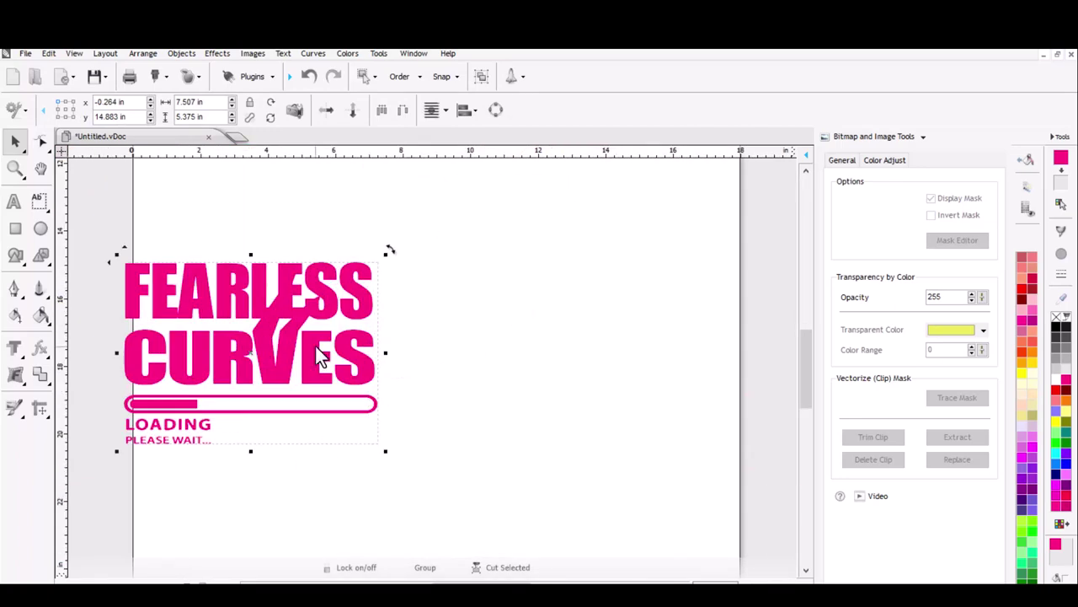
{"action": "left_click_drag", "start_coordinate": [321, 354], "coordinate": [456, 330]}
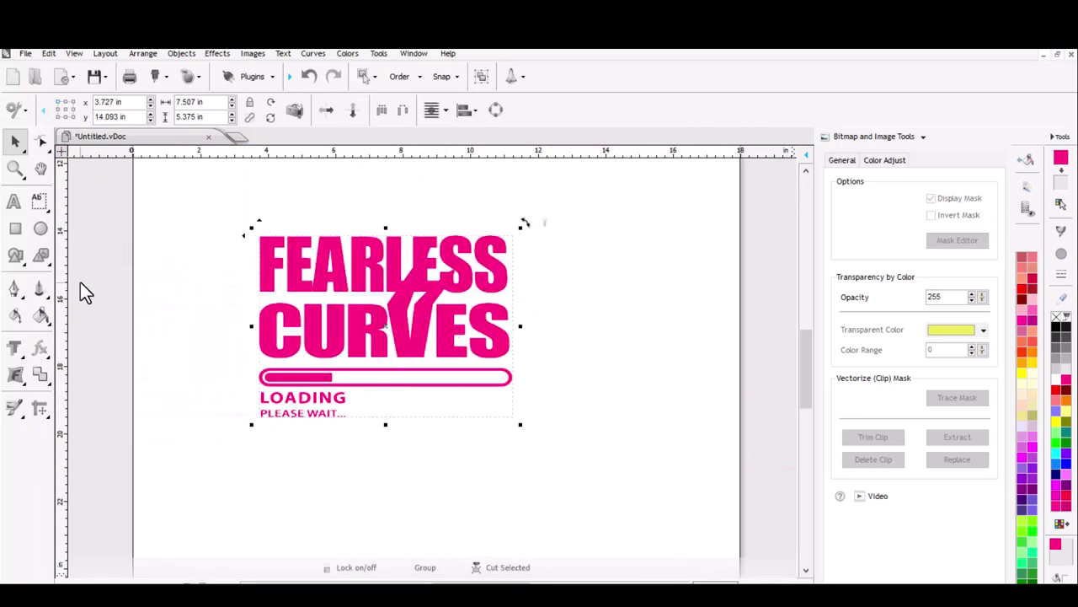
Step: Node-edit the letter F of FEARLESS, pulling the two end nodes of its middle arm outward into a flared shape
{"action": "scroll", "coordinate": [80, 282], "scroll_direction": "up", "scroll_amount": 1}
{"action": "left_click", "coordinate": [512, 340]}
{"action": "left_click", "coordinate": [537, 310]}
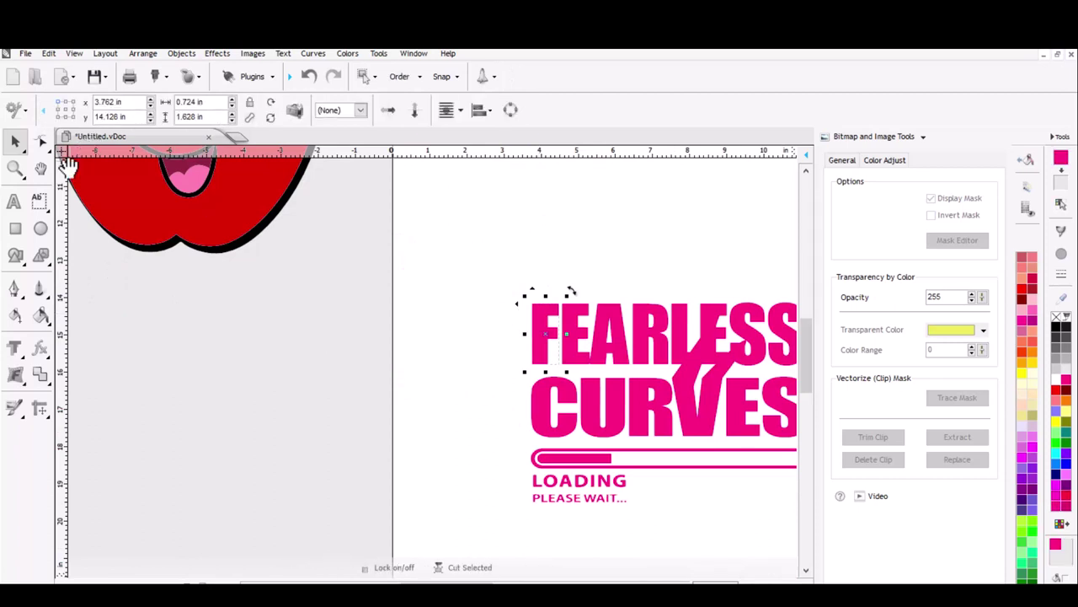
{"action": "left_click", "coordinate": [42, 142]}
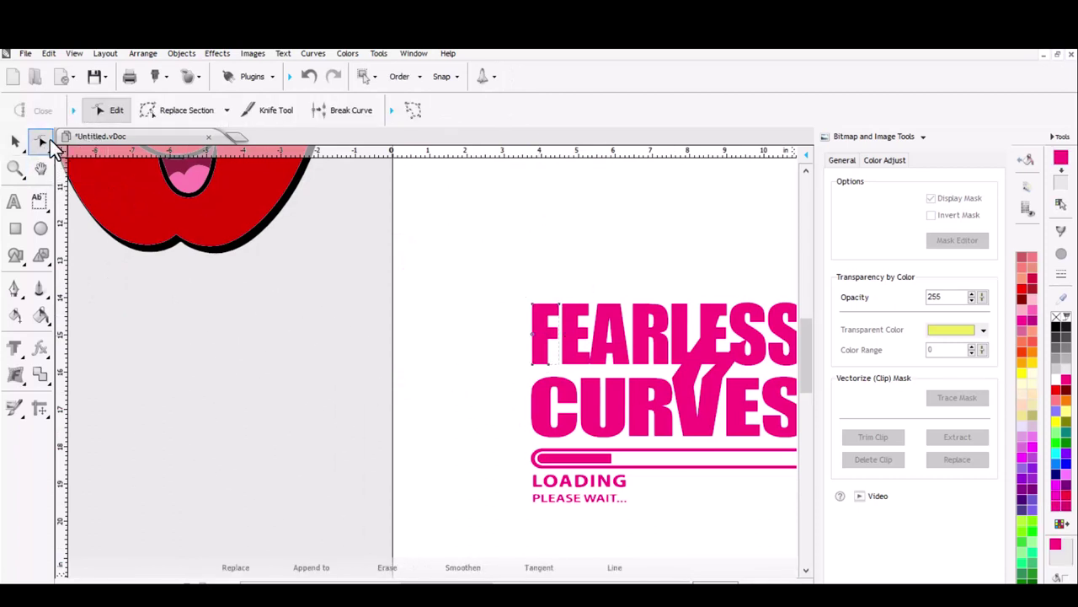
{"action": "scroll", "coordinate": [530, 354], "scroll_direction": "up", "scroll_amount": 2}
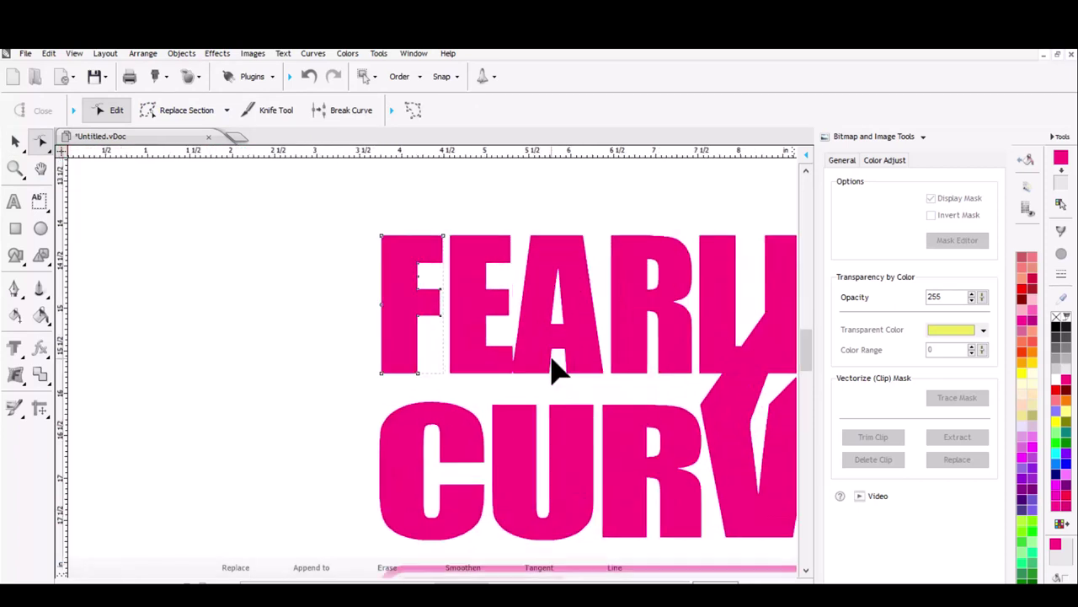
{"action": "left_click", "coordinate": [445, 337]}
{"action": "left_click_drag", "start_coordinate": [436, 305], "coordinate": [447, 285]}
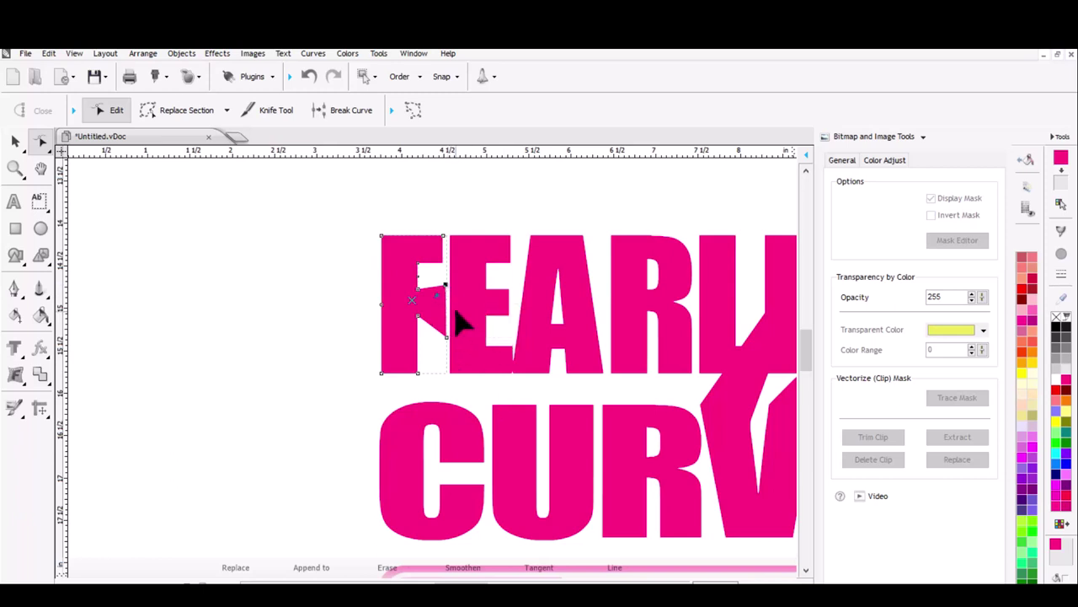
Step: Reshape the letter C of CURVES by pulling an upper end node up, bending its curve and extending it over the U
{"action": "scroll", "coordinate": [456, 321], "scroll_direction": "down", "scroll_amount": 3}
{"action": "scroll", "coordinate": [457, 385], "scroll_direction": "up", "scroll_amount": 2}
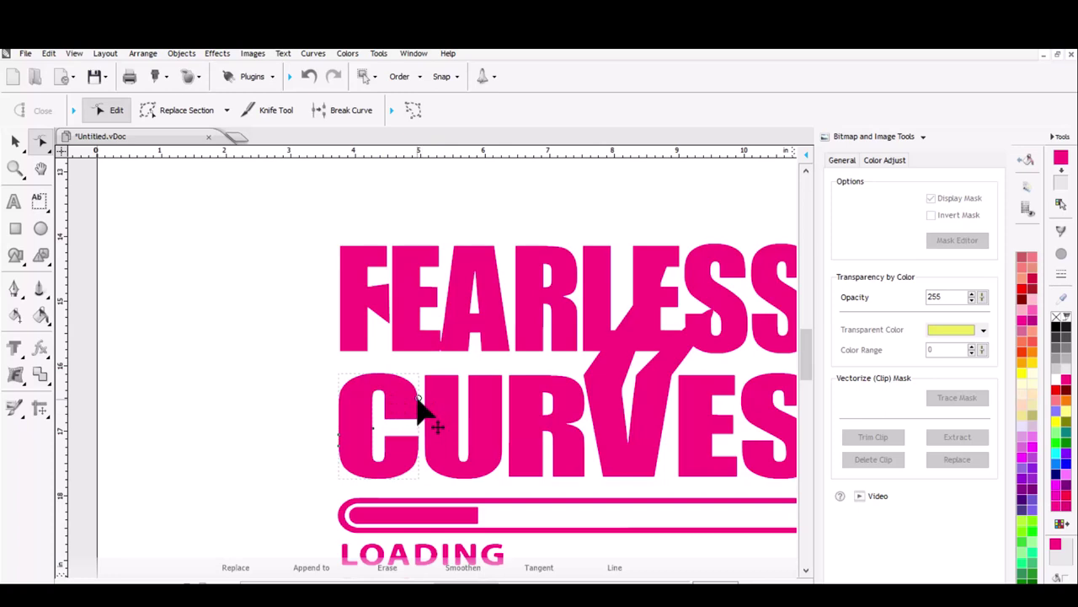
{"action": "scroll", "coordinate": [434, 387], "scroll_direction": "down", "scroll_amount": 1}
{"action": "left_click", "coordinate": [435, 364]}
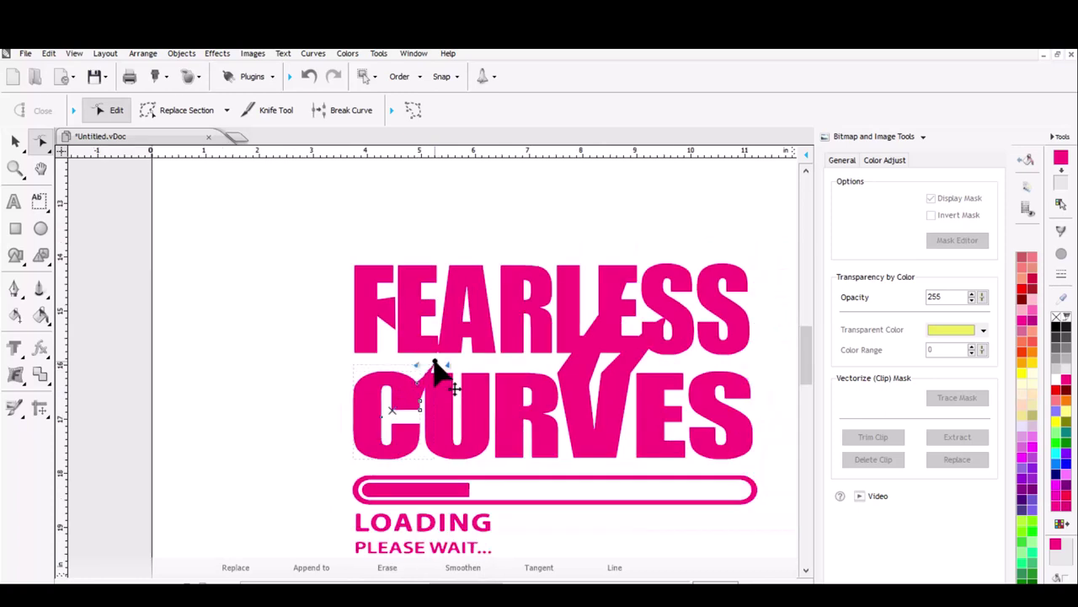
{"action": "scroll", "coordinate": [426, 396], "scroll_direction": "up", "scroll_amount": 3}
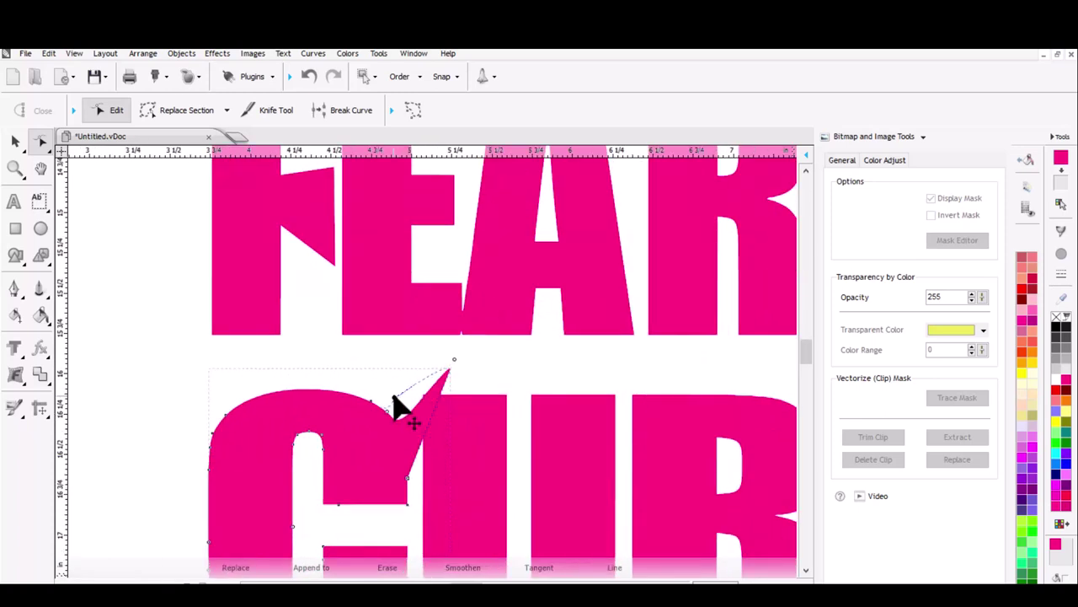
{"action": "left_click_drag", "start_coordinate": [392, 396], "coordinate": [391, 384]}
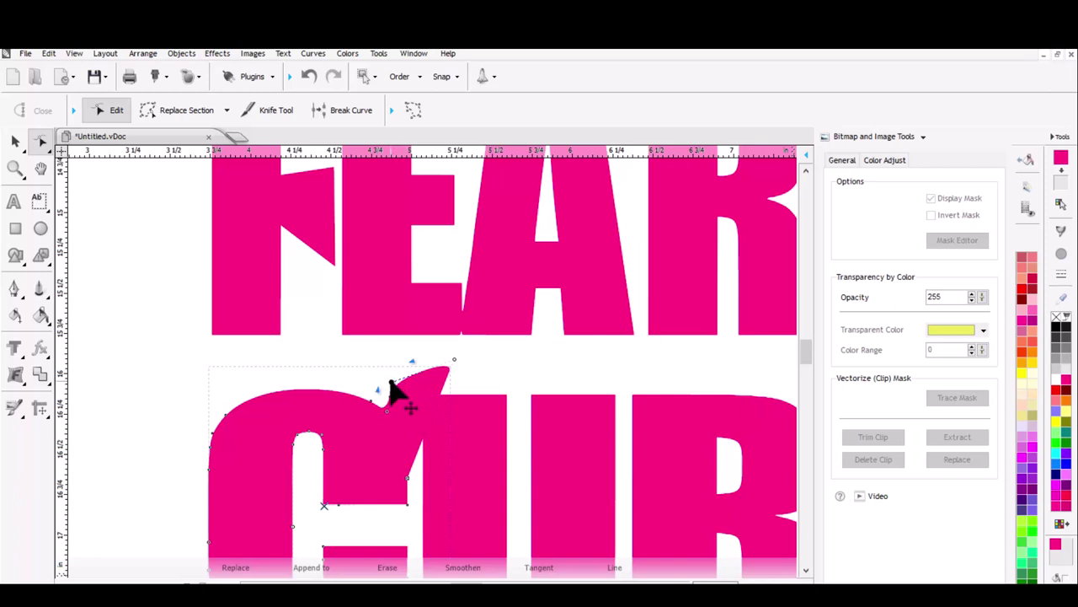
{"action": "left_click_drag", "start_coordinate": [392, 381], "coordinate": [517, 385]}
Step: Move the progress bar's filled segment to the far end of the loading outline, at about X 8.97 in, Y 18.14 in
{"action": "scroll", "coordinate": [368, 430], "scroll_direction": "down", "scroll_amount": 5}
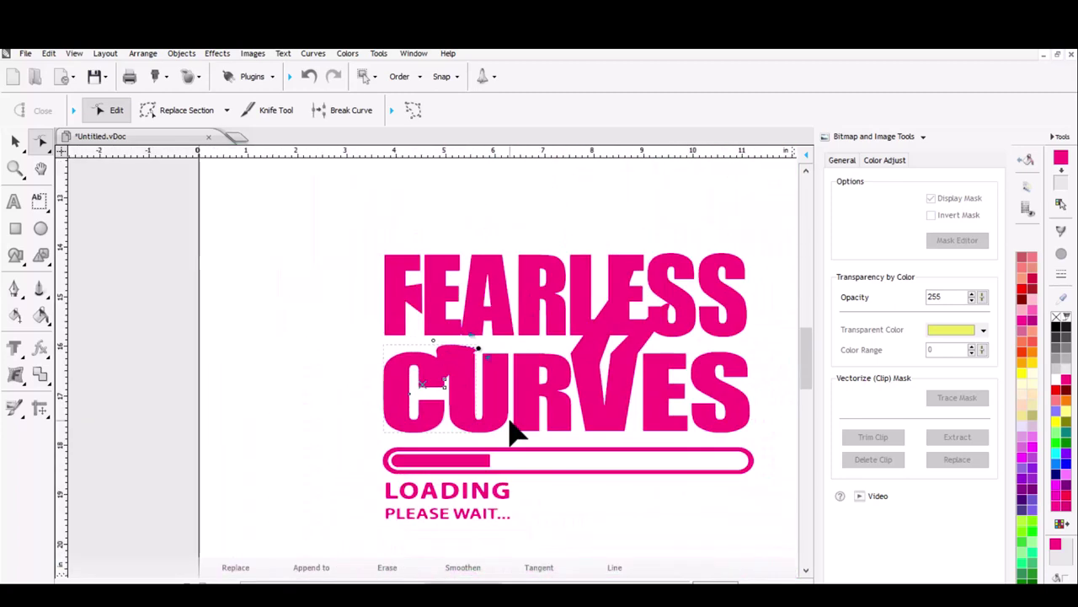
{"action": "scroll", "coordinate": [561, 494], "scroll_direction": "down", "scroll_amount": 1}
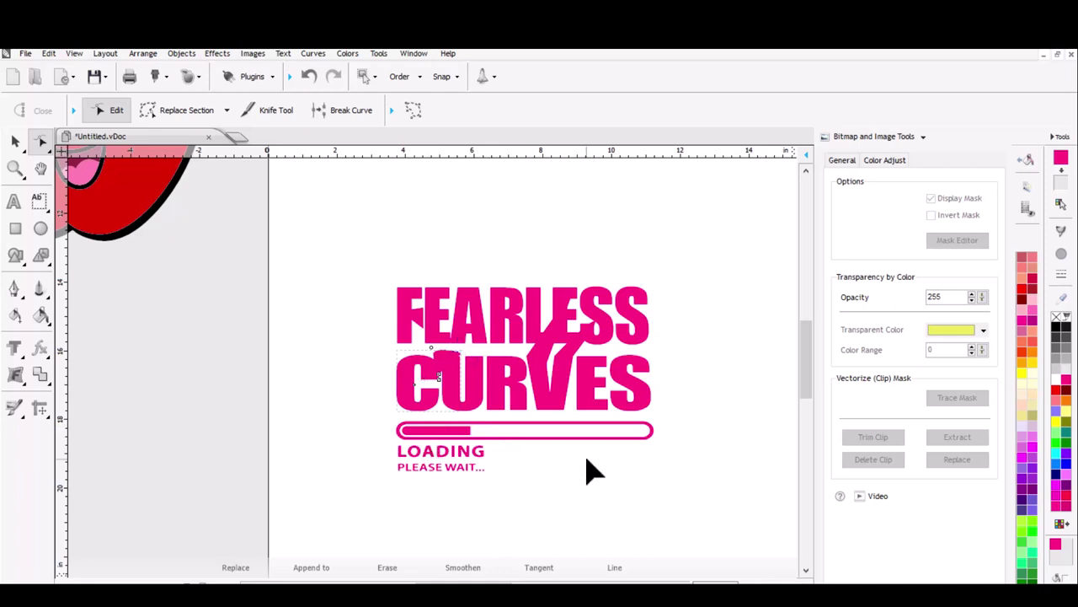
{"action": "left_click", "coordinate": [15, 141]}
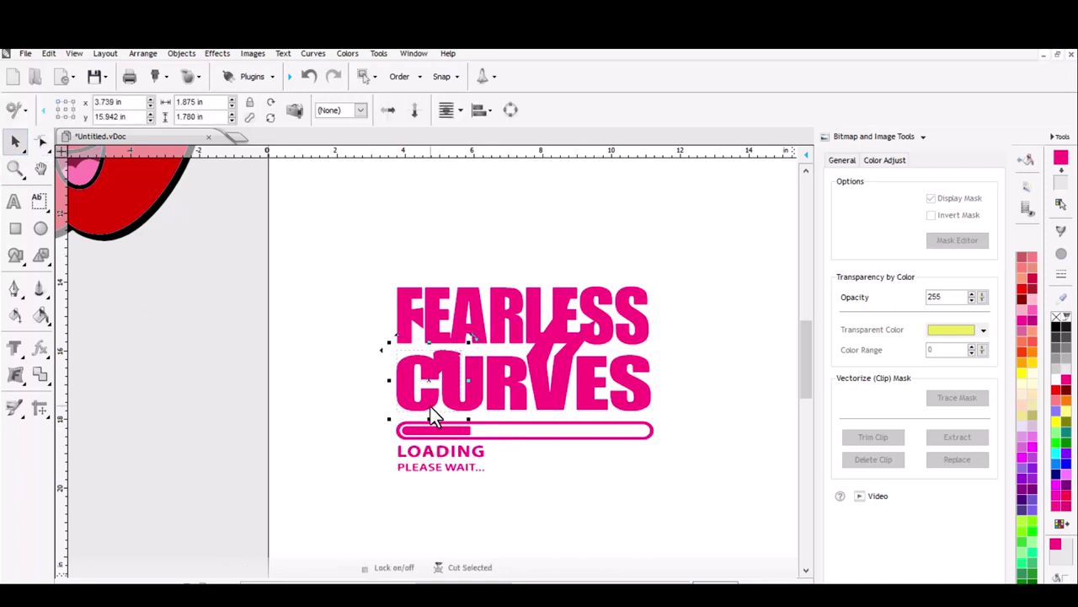
{"action": "left_click_drag", "start_coordinate": [432, 438], "coordinate": [606, 436]}
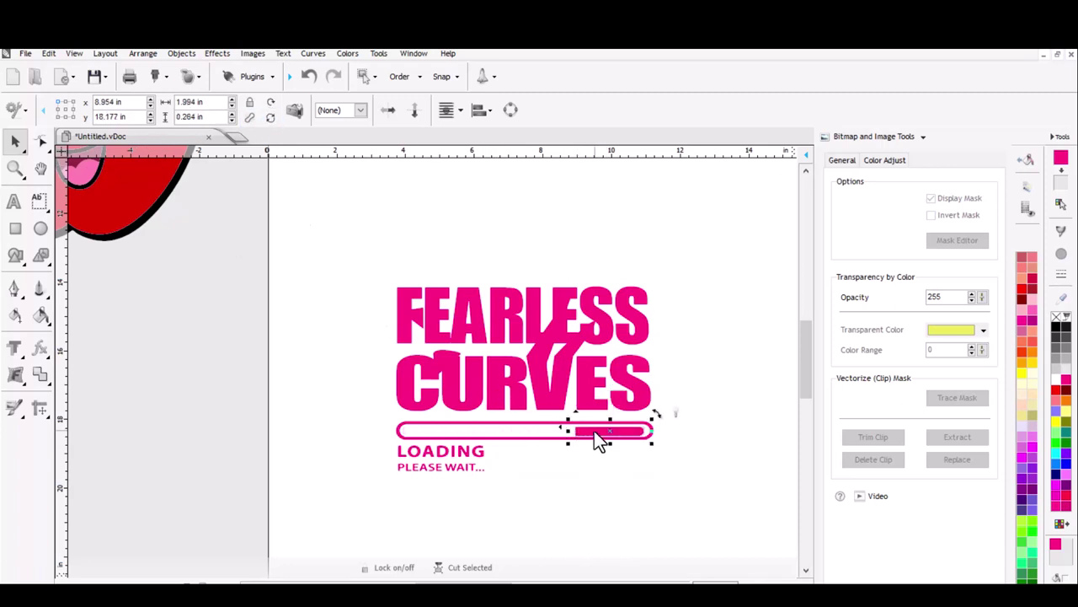
{"action": "key", "text": "Escape"}
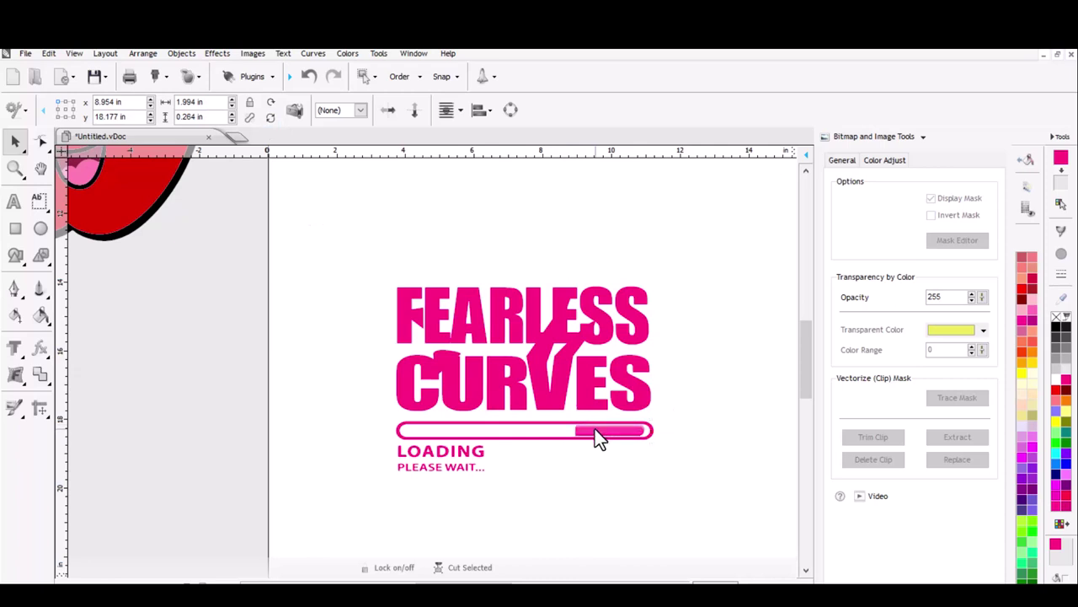
{"action": "left_click", "coordinate": [594, 430]}
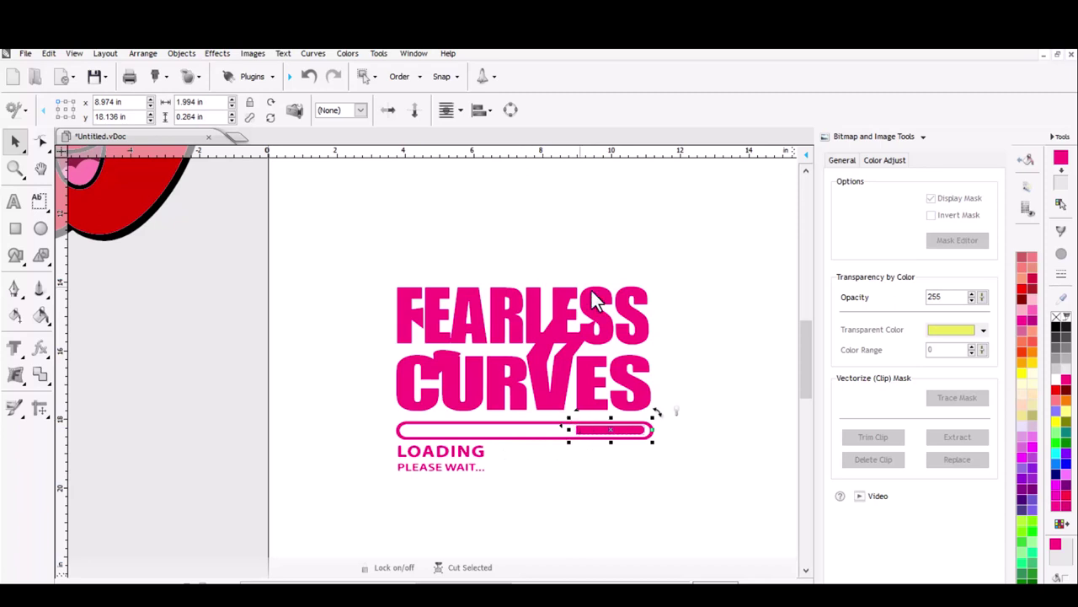
{"action": "key", "text": "Escape"}
Step: Select the tall V shape in CURVES and view the whole page with all the designs
{"action": "left_click", "coordinate": [536, 379]}
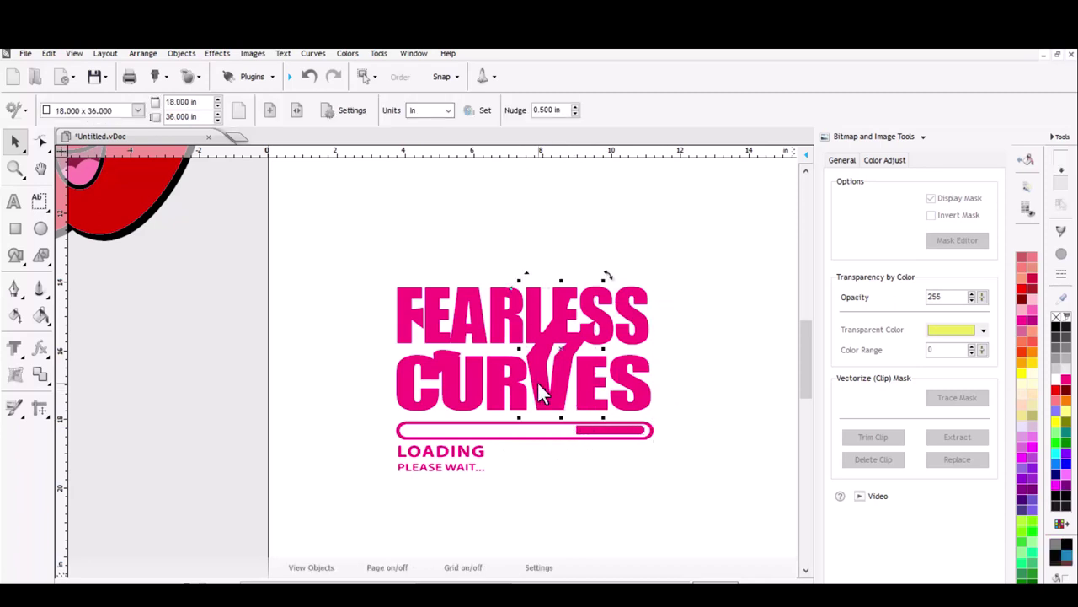
{"action": "scroll", "coordinate": [538, 428], "scroll_direction": "down", "scroll_amount": 1}
{"action": "scroll", "coordinate": [538, 428], "scroll_direction": "down", "scroll_amount": 2}
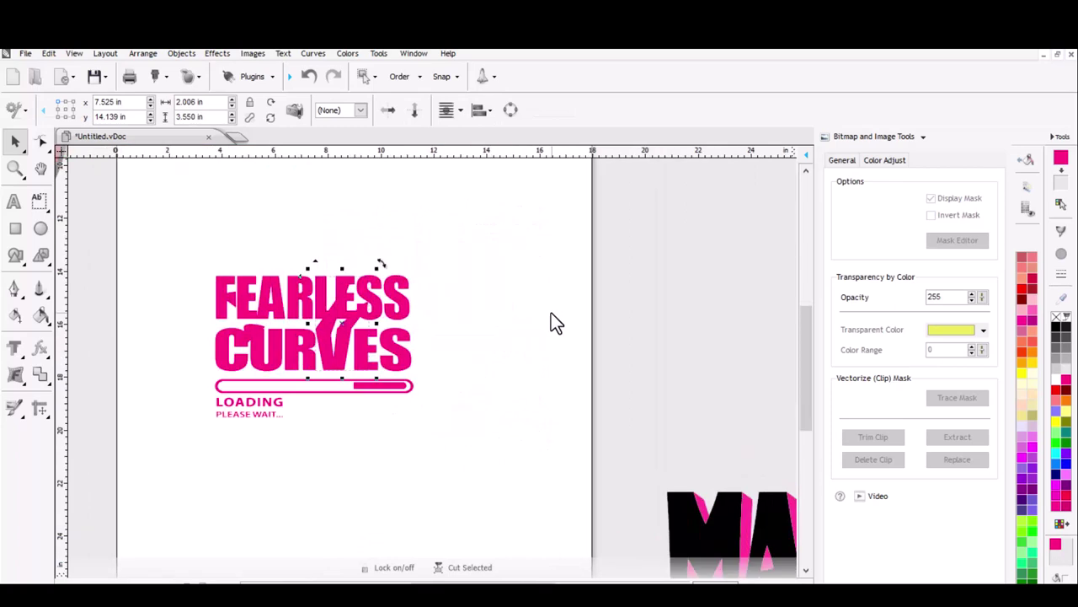
{"action": "scroll", "coordinate": [549, 320], "scroll_direction": "down", "scroll_amount": 2}
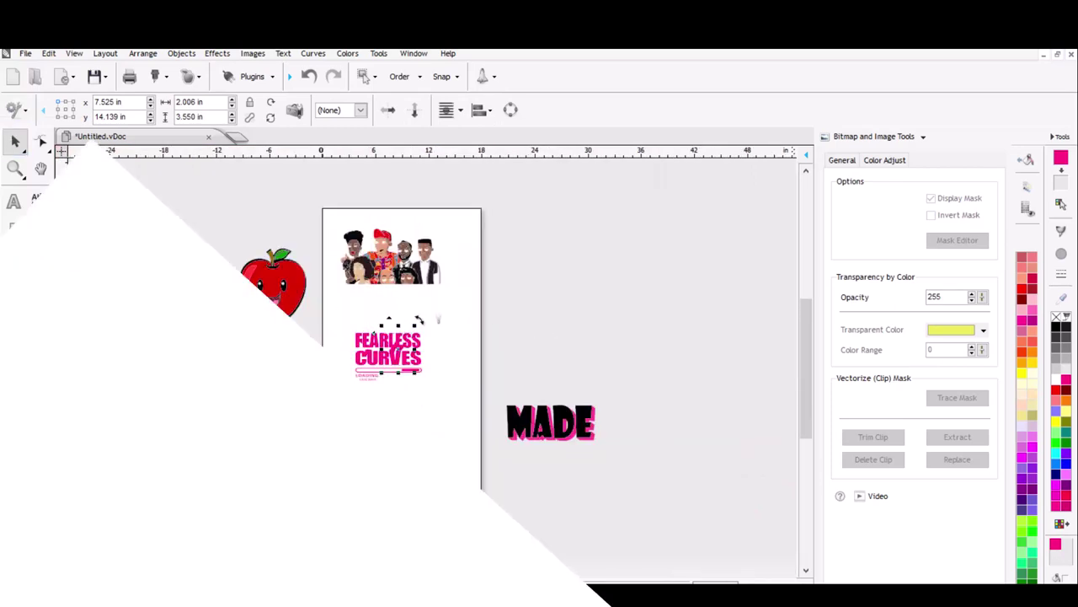